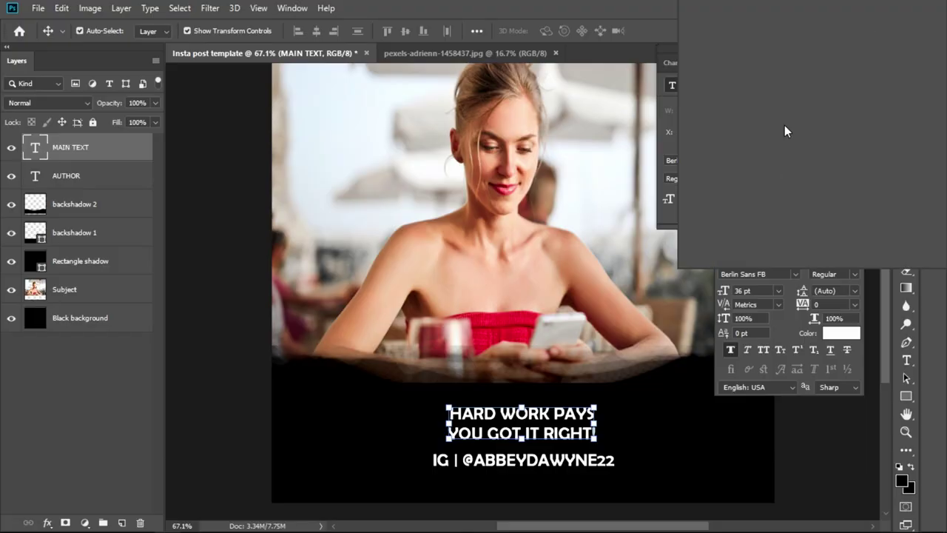
- Scale the IG author line down with Free Transform
key(ctrl+t)
click(576, 468)
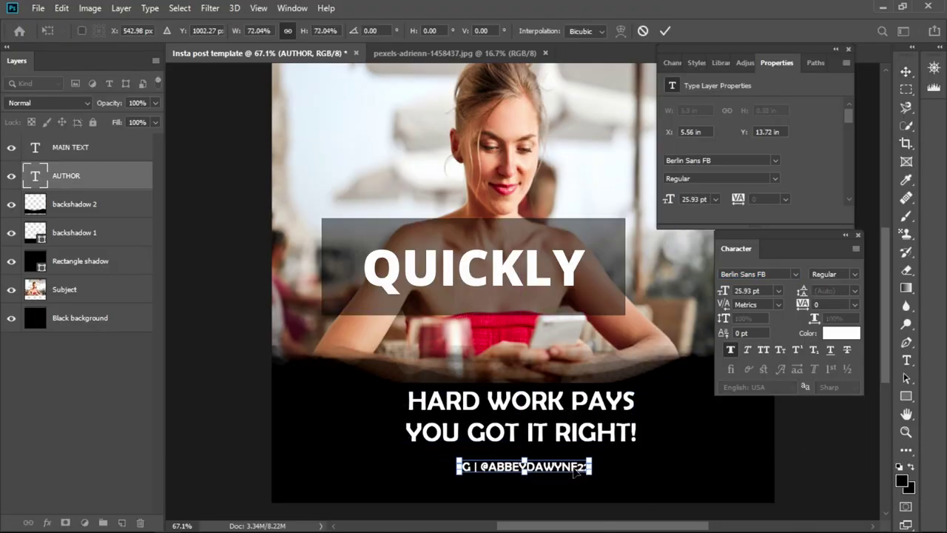
key(Return)
- Make the MAIN TEXT heading text orange
click(70, 147)
click(841, 333)
click(808, 67)
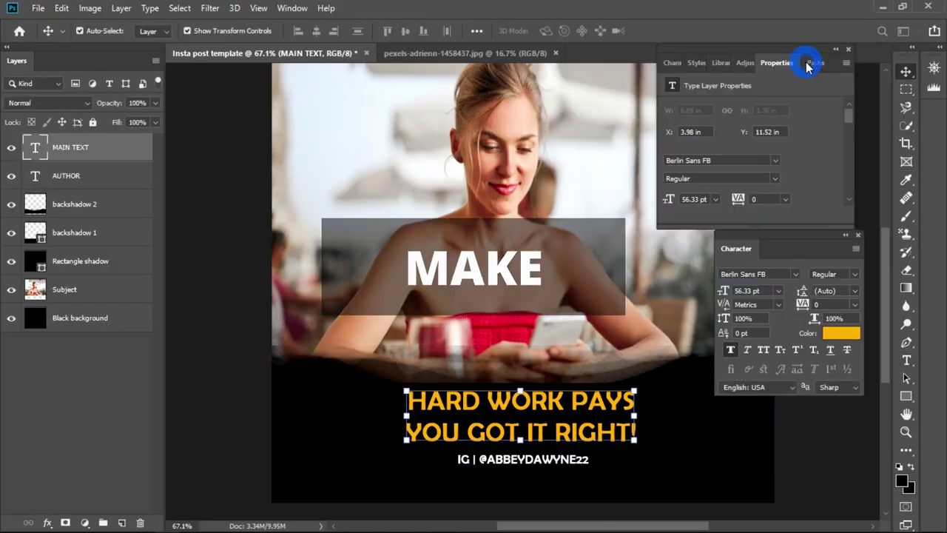
- Give the heading a Dissolve gradient overlay at 45% opacity and 74% scale
click(47, 522)
click(74, 340)
click(74, 229)
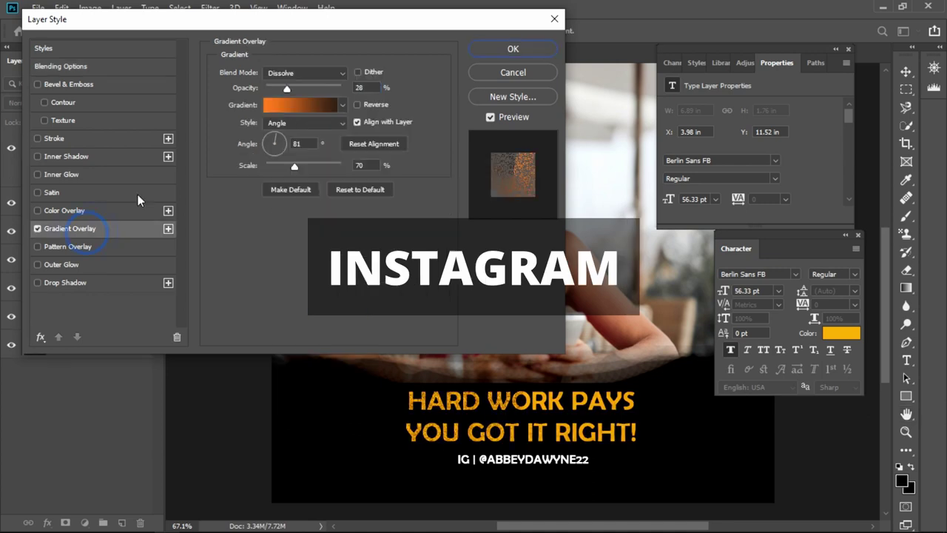
click(305, 72)
click(276, 91)
drag(287, 89, 299, 88)
drag(295, 166, 298, 165)
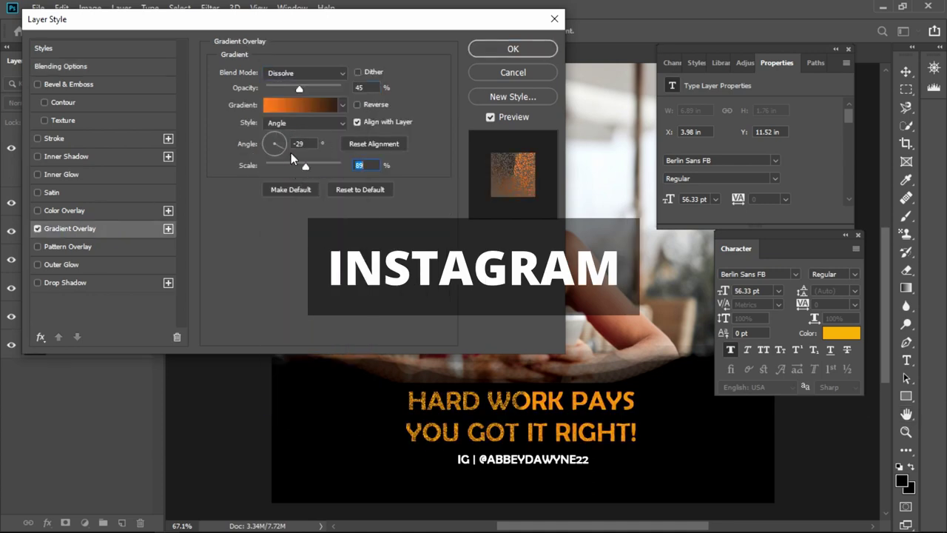
- Add an inner shadow and stroke to the heading, then open the author line's stroke style
click(66, 156)
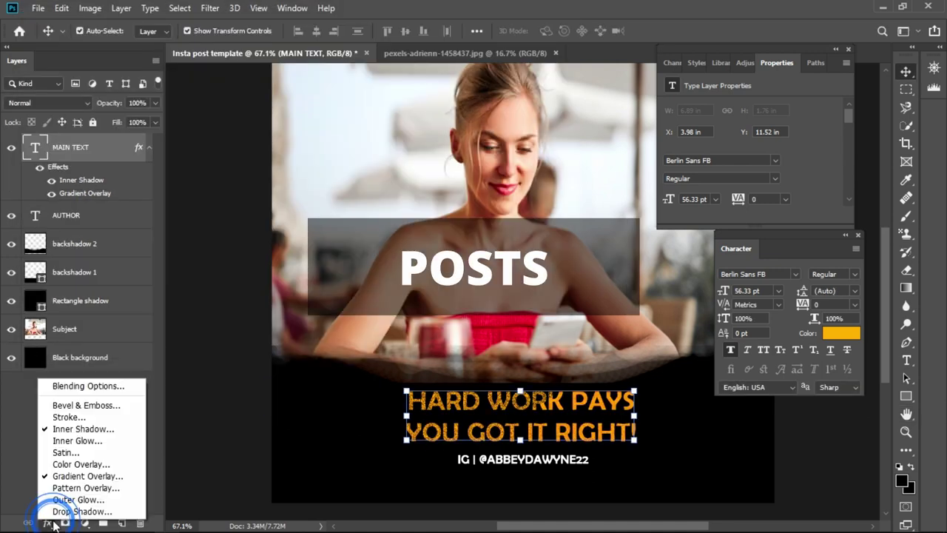
click(133, 417)
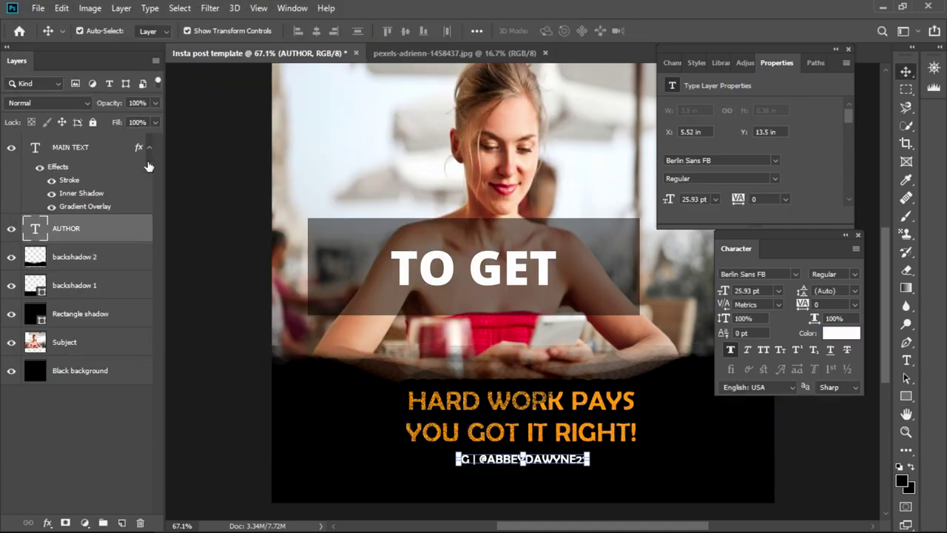
double_click(148, 162)
click(54, 137)
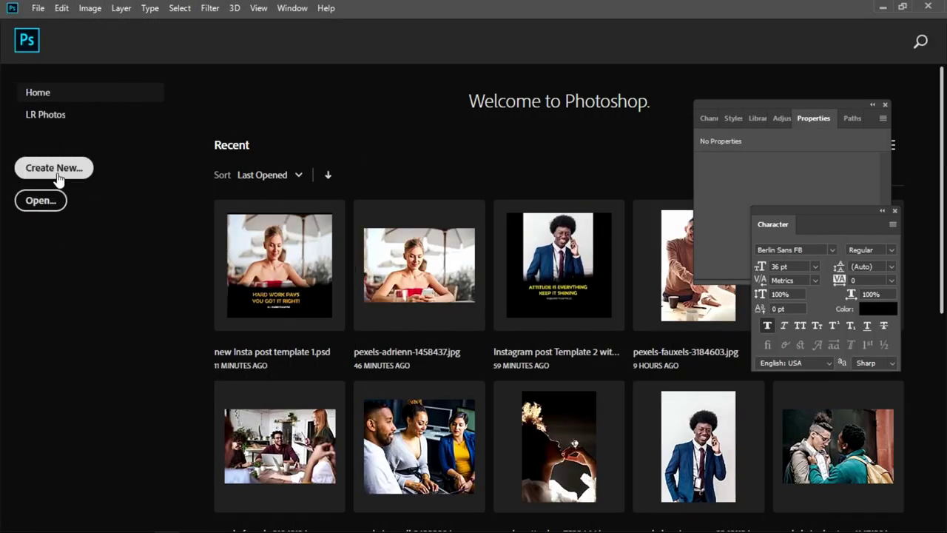
- Start a new document, keeping 1080 × 1080 in pixels at 72 ppi
click(57, 175)
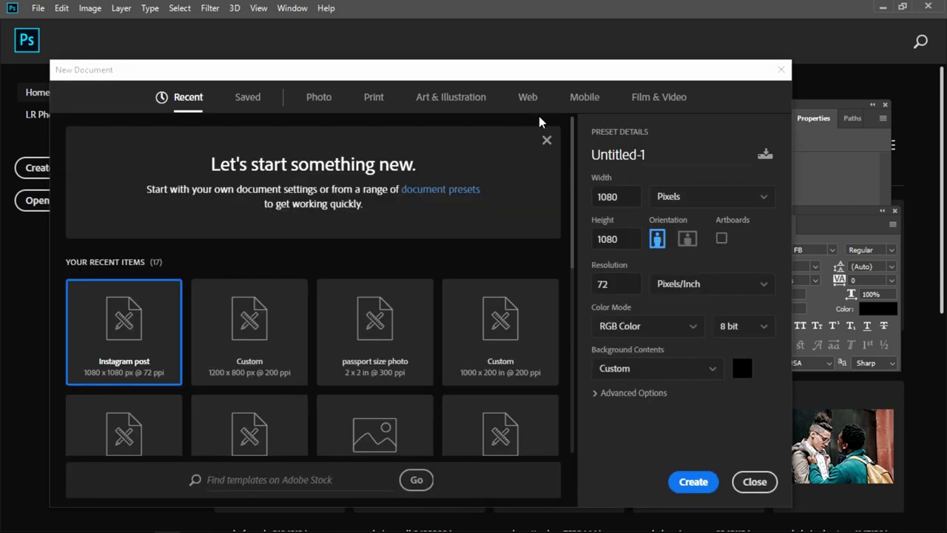
drag(496, 77, 494, 57)
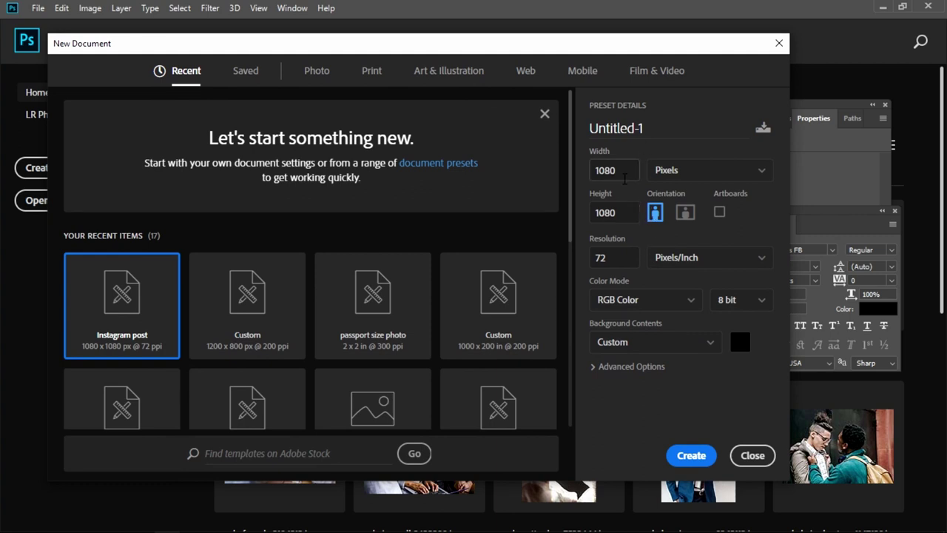
click(617, 213)
click(723, 176)
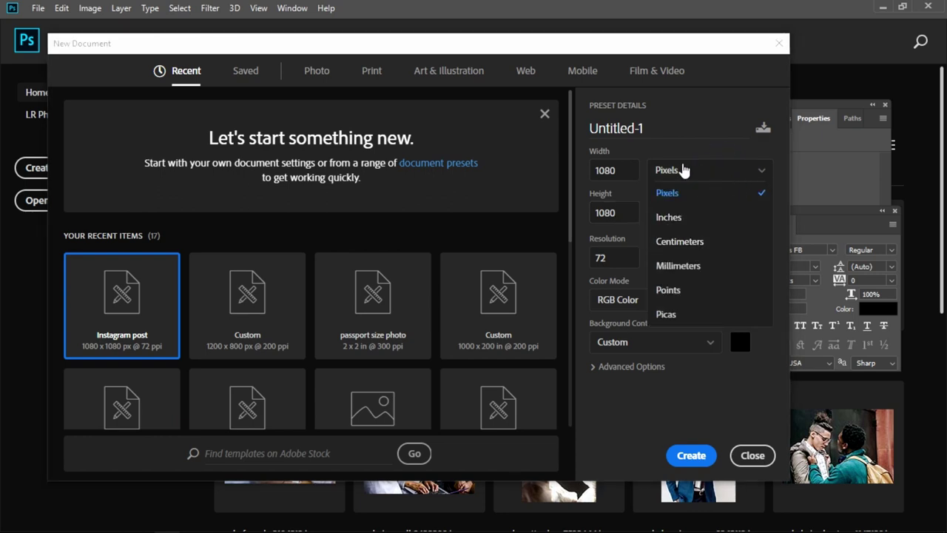
click(688, 176)
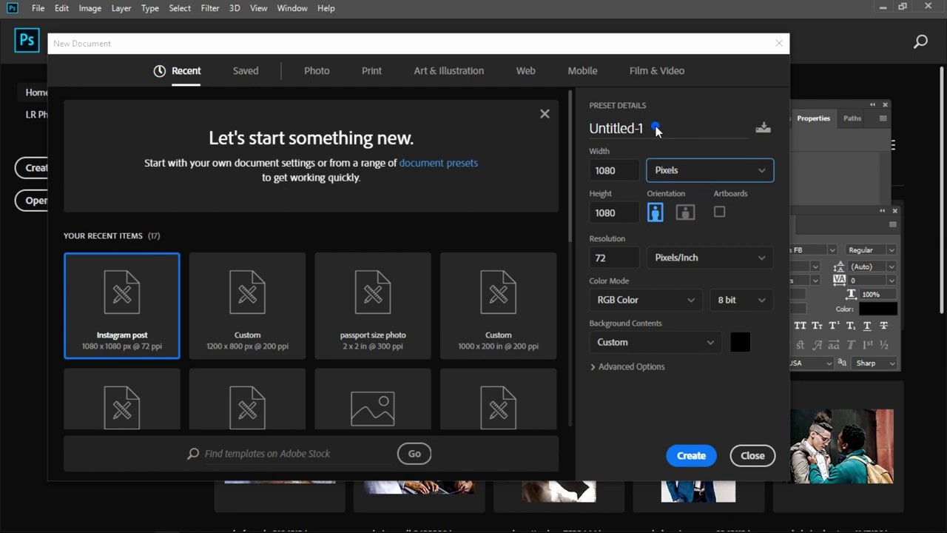
- Name the document 'Insta post template' and begin saving the settings as a preset
drag(655, 130, 583, 135)
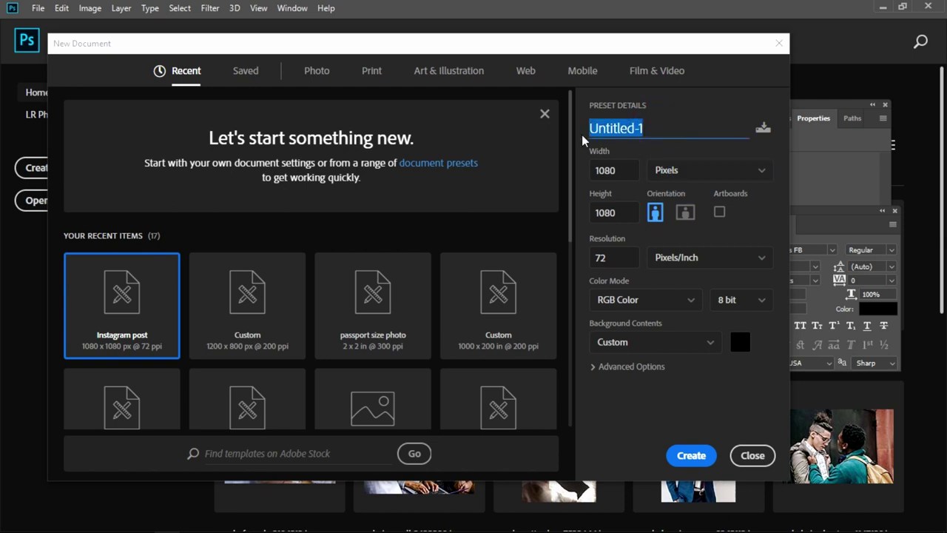
text(Ins)
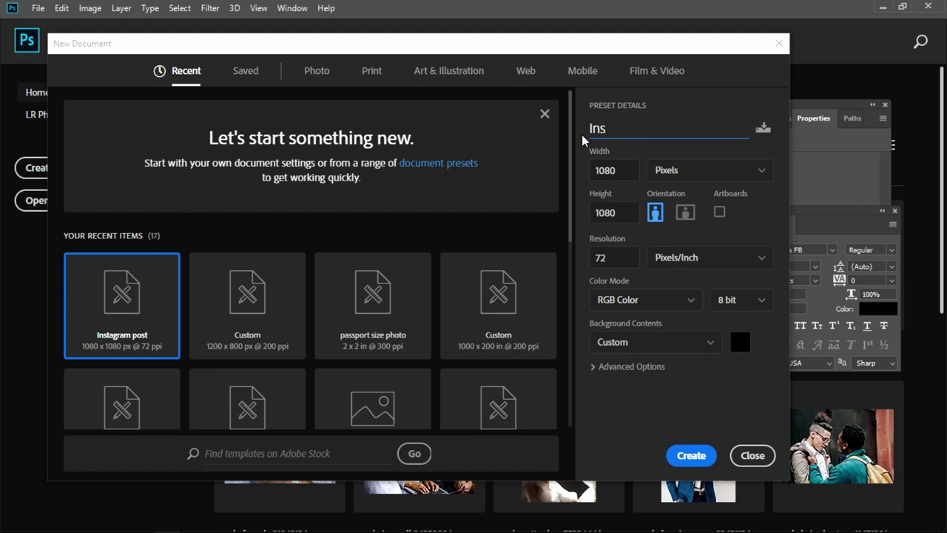
text(ta post templaty)
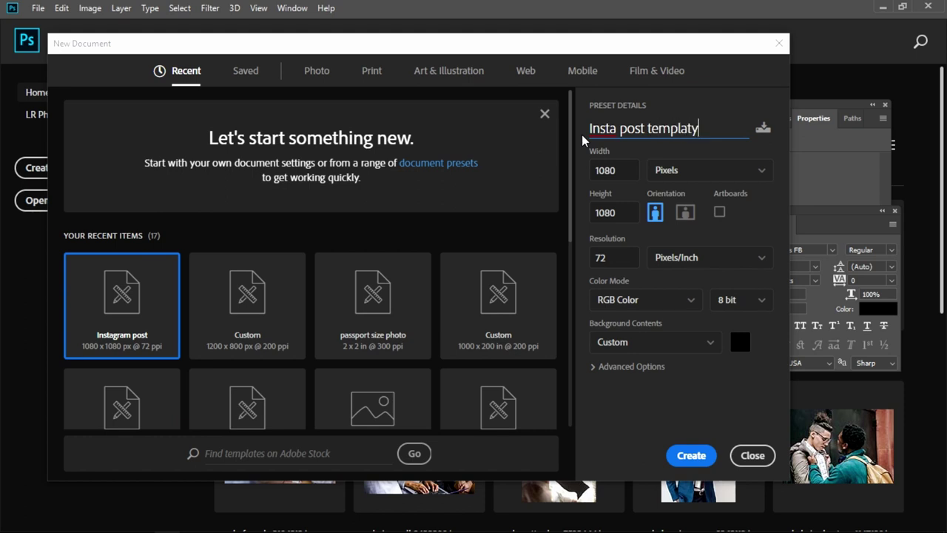
key(BackSpace)
key(BackSpace)
click(762, 127)
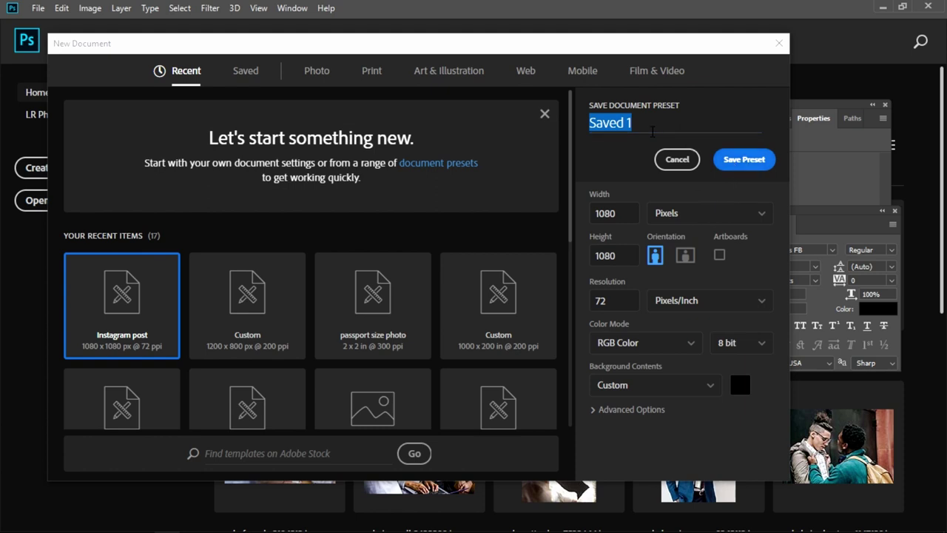
- Save the preset as 'instapost' and create the black 8-bit 1080 × 1080 document
text(instapost)
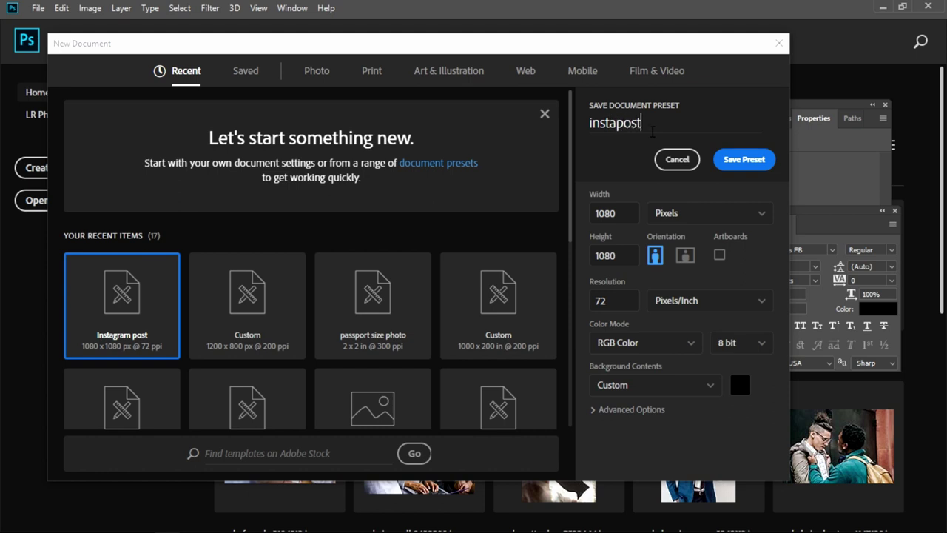
key(Return)
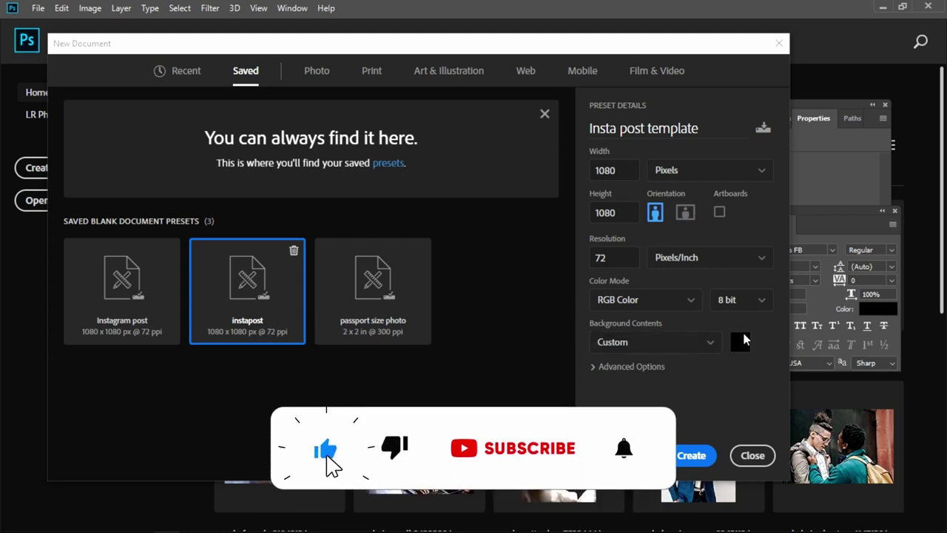
click(755, 303)
click(755, 303)
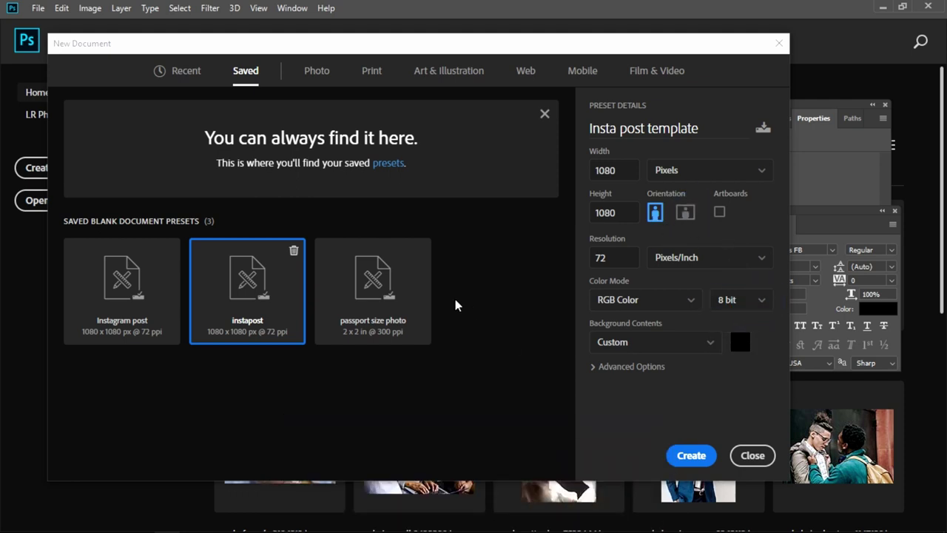
click(691, 459)
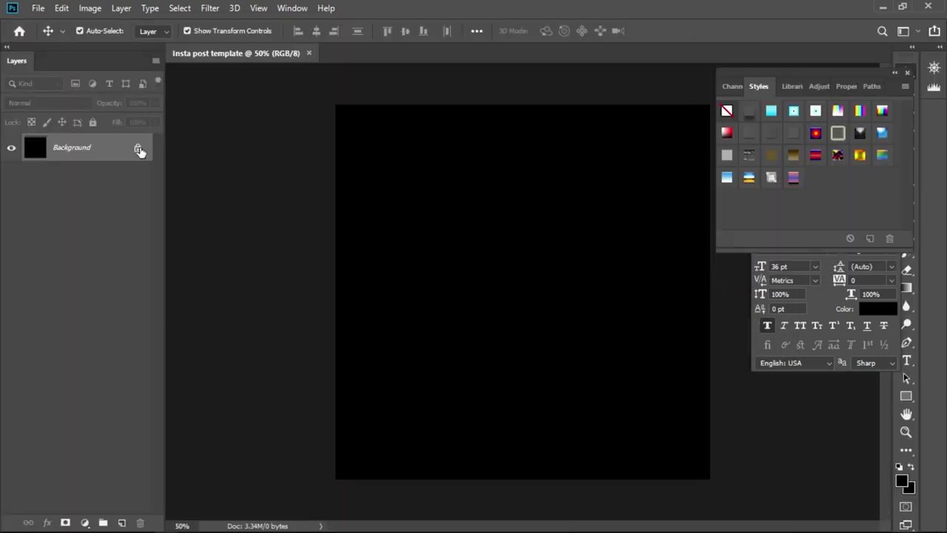
- Unlock the Background layer into Layer 0 and rename it 'Black background'
click(137, 147)
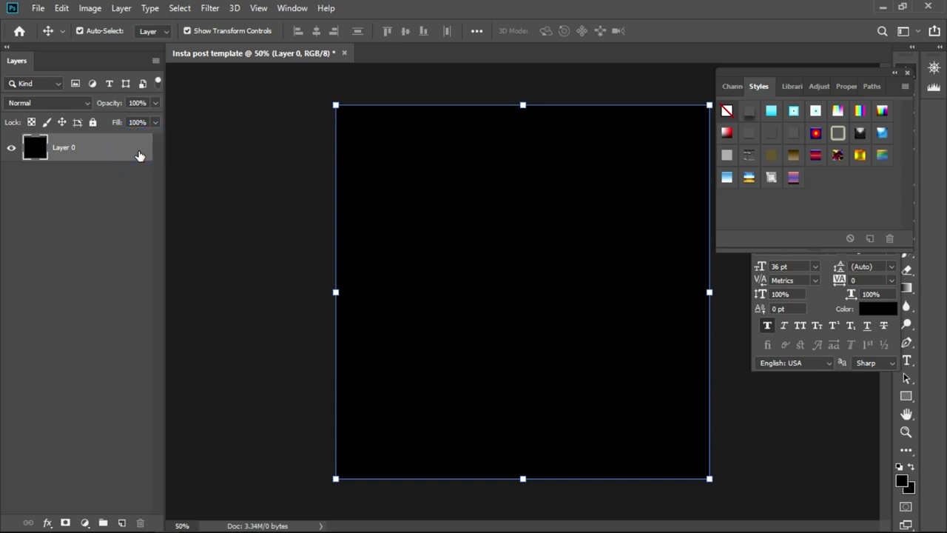
double_click(66, 147)
click(77, 171)
click(74, 151)
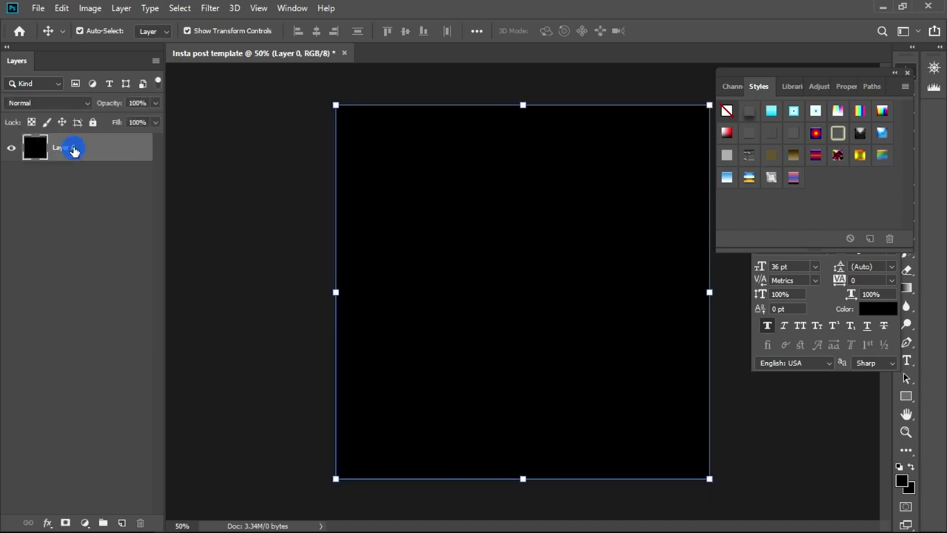
double_click(74, 149)
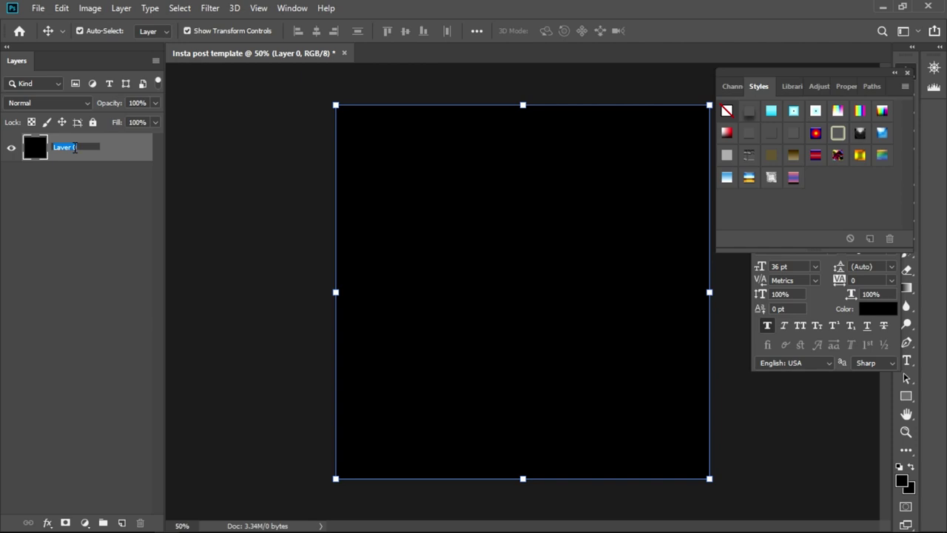
text(Black background)
key(Return)
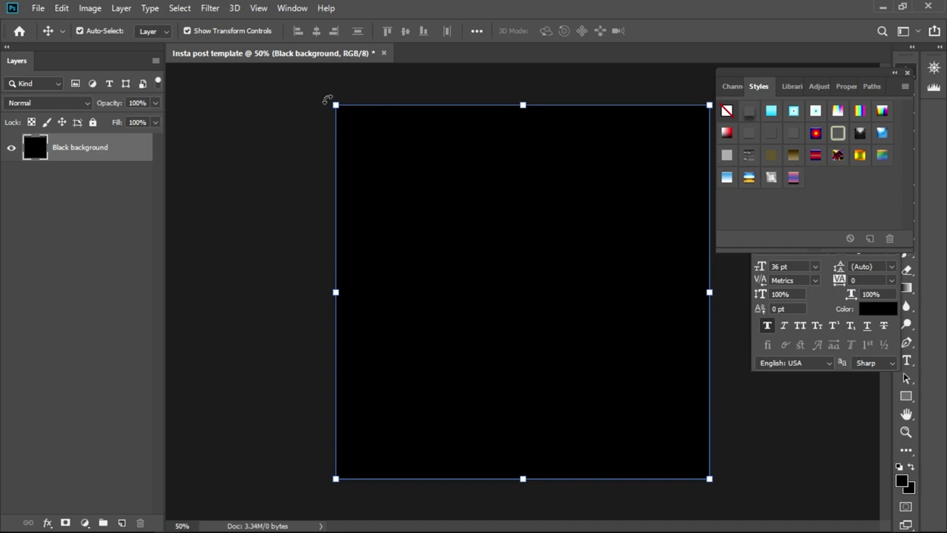
- Open the stock photo pexels-adrienn-1458437.jpg
click(37, 9)
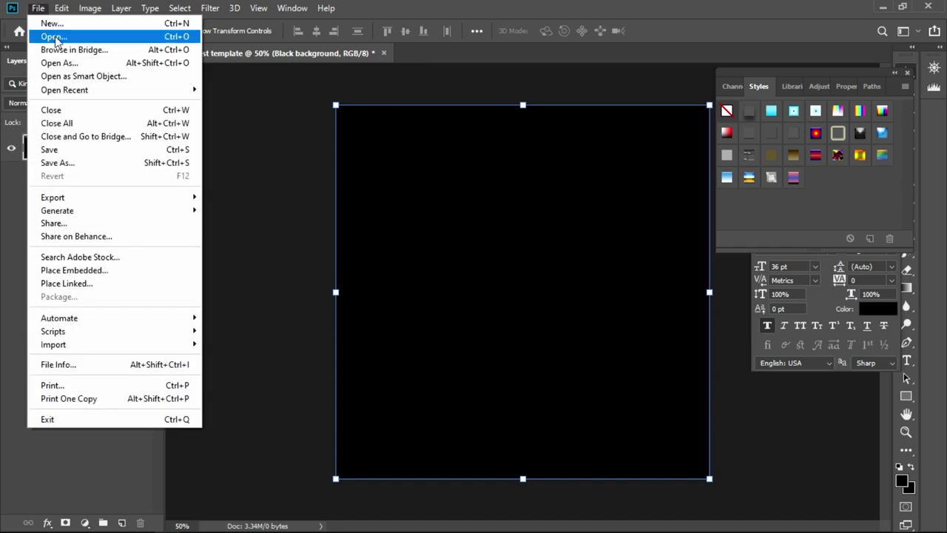
click(52, 36)
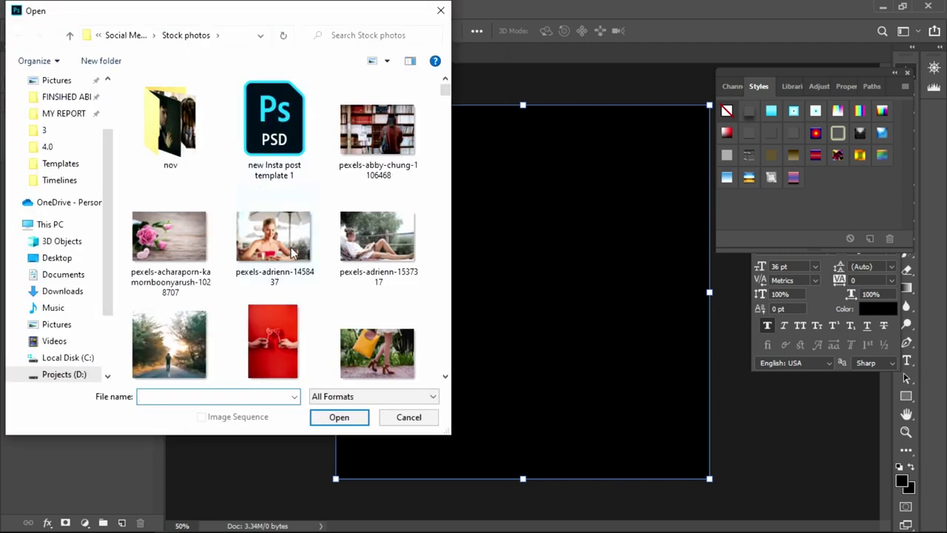
click(272, 255)
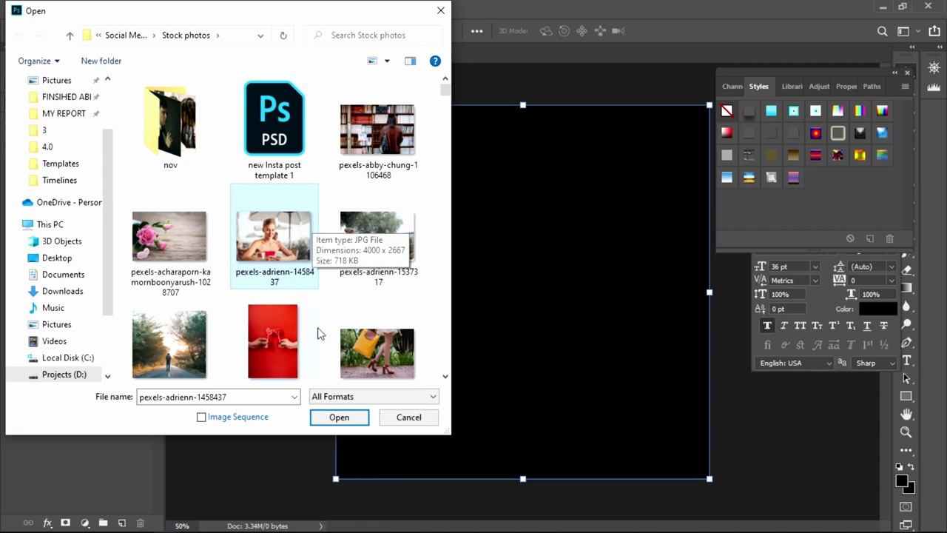
click(344, 416)
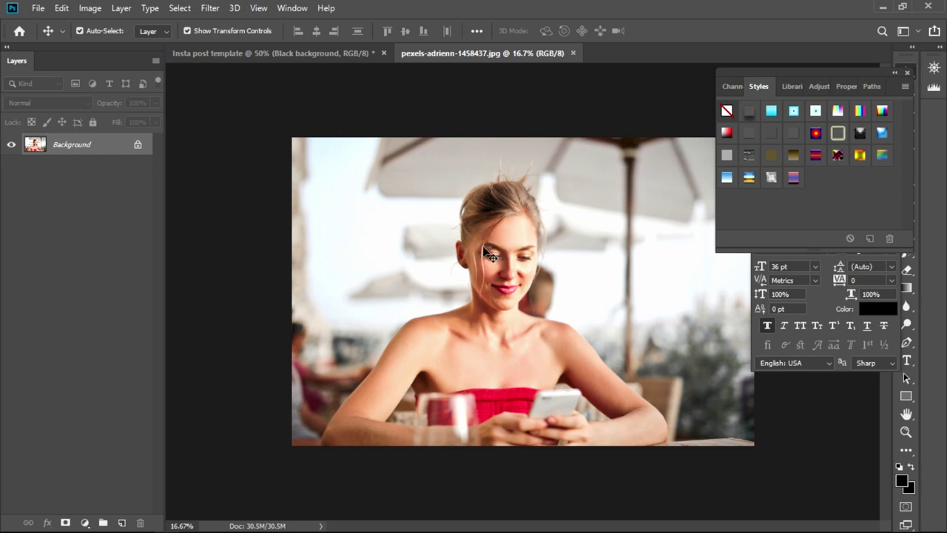
- Undo the photo's shift and unlock, then drag the café photo toward the template
drag(867, 75, 794, 43)
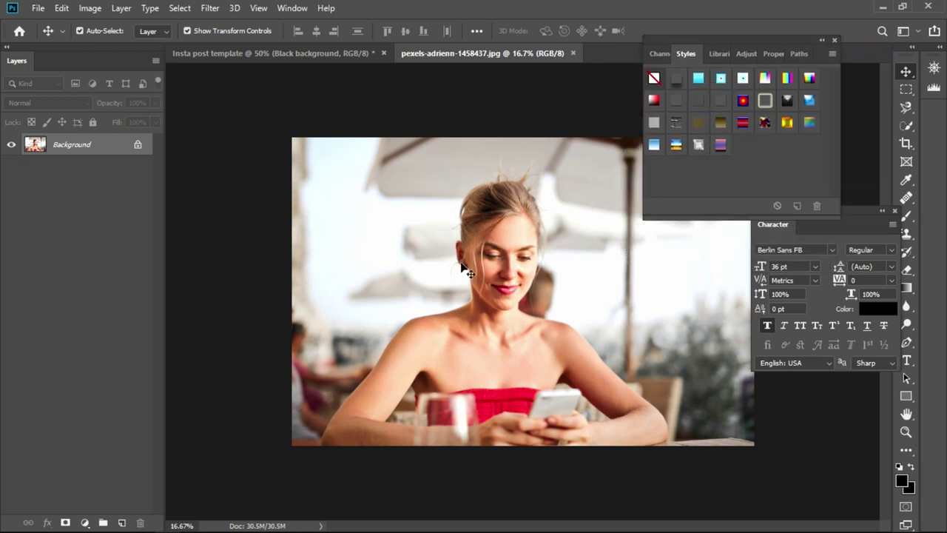
drag(460, 267, 381, 82)
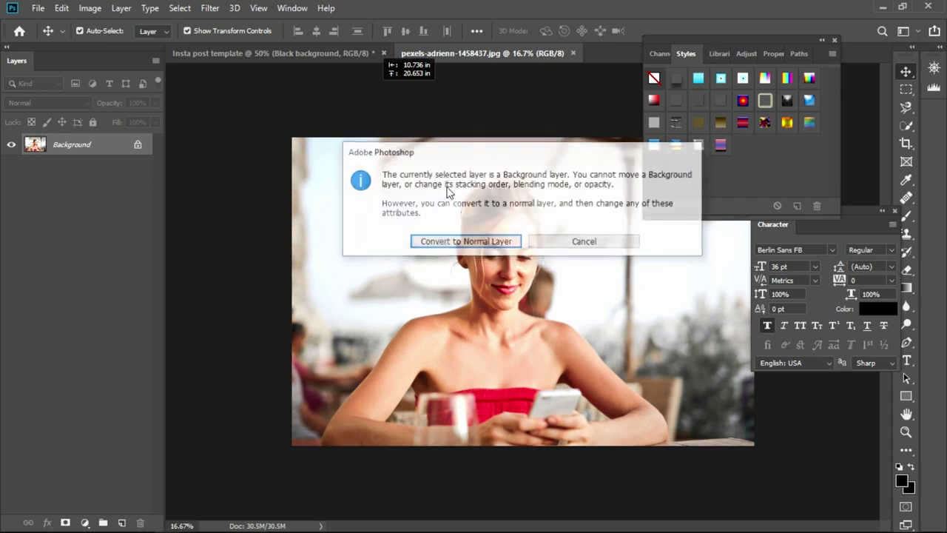
click(498, 240)
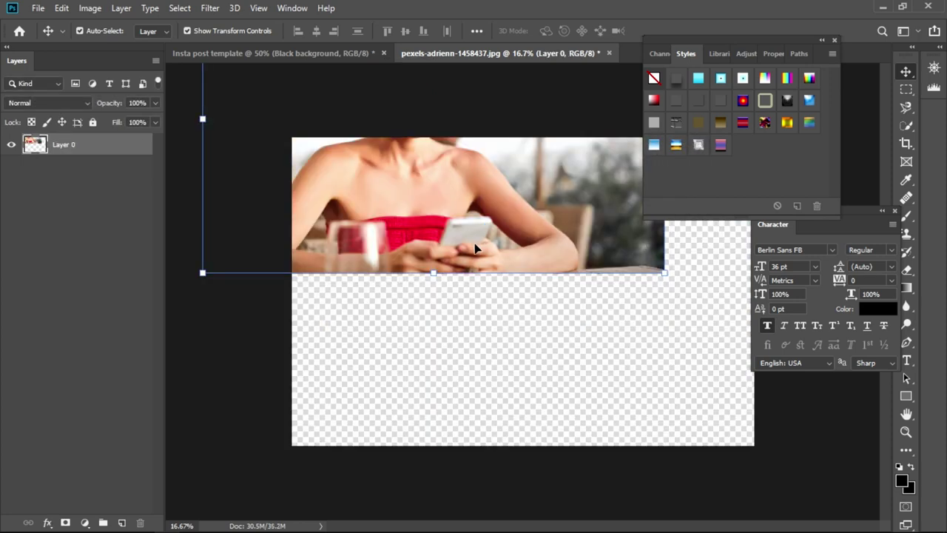
key(ctrl+z)
key(ctrl+z)
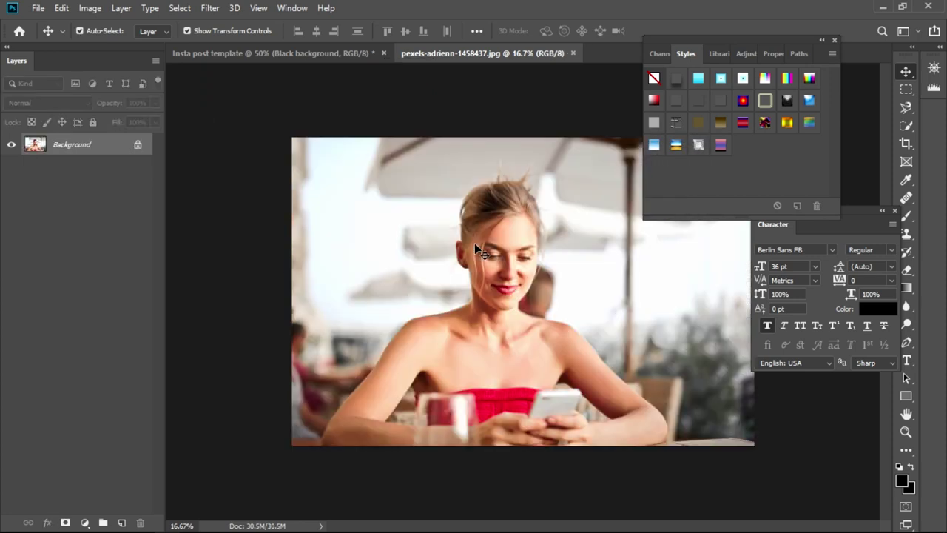
drag(511, 266, 396, 141)
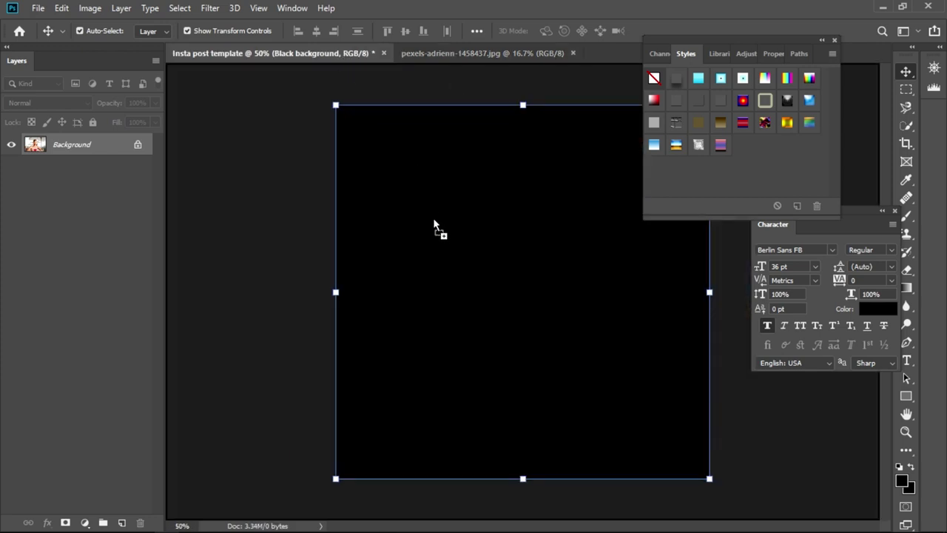
- Drop the café photo into the template, then drag a second copy over from the pexels document
drag(438, 234, 444, 252)
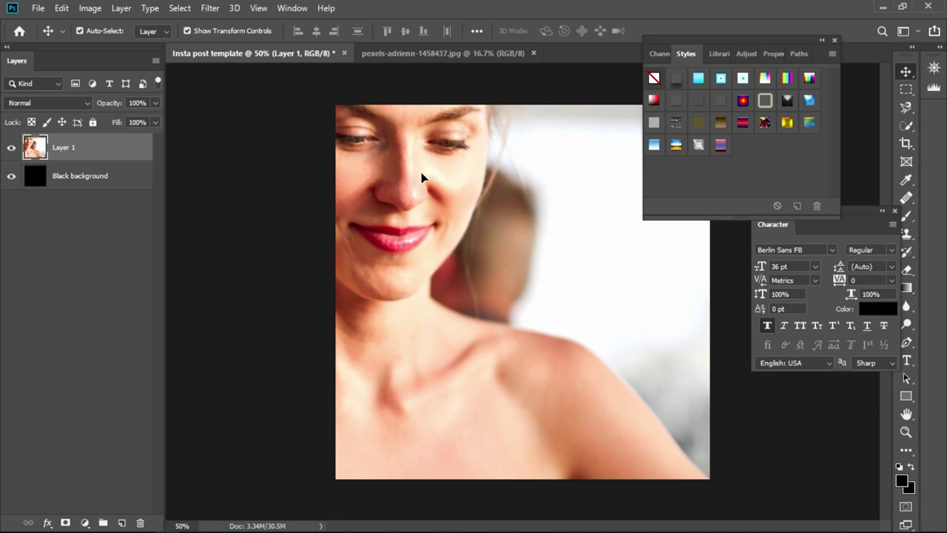
click(450, 55)
drag(442, 248, 381, 198)
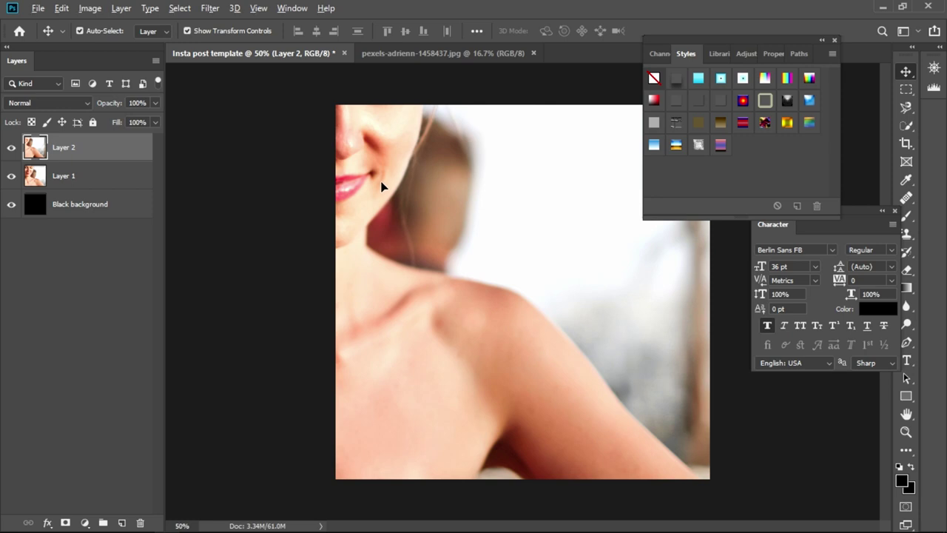
- Scale Layer 2 down to 21.83% and set it over the upper middle of the canvas
scroll(383, 188, down, 5)
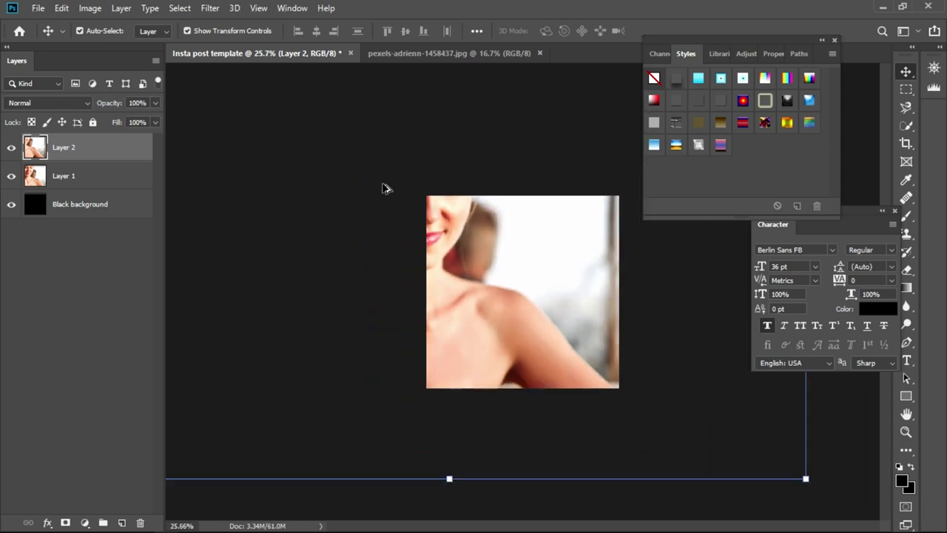
scroll(383, 187, down, 3)
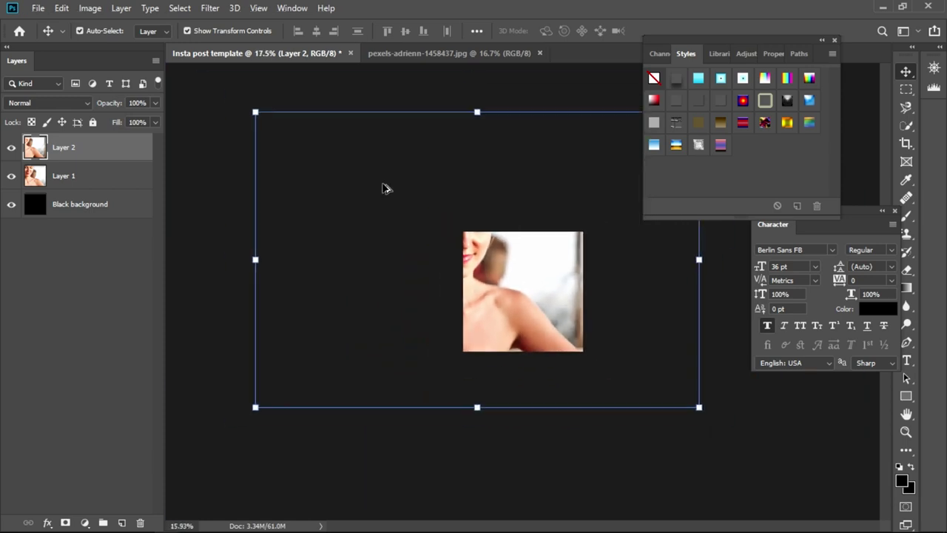
scroll(383, 187, down, 2)
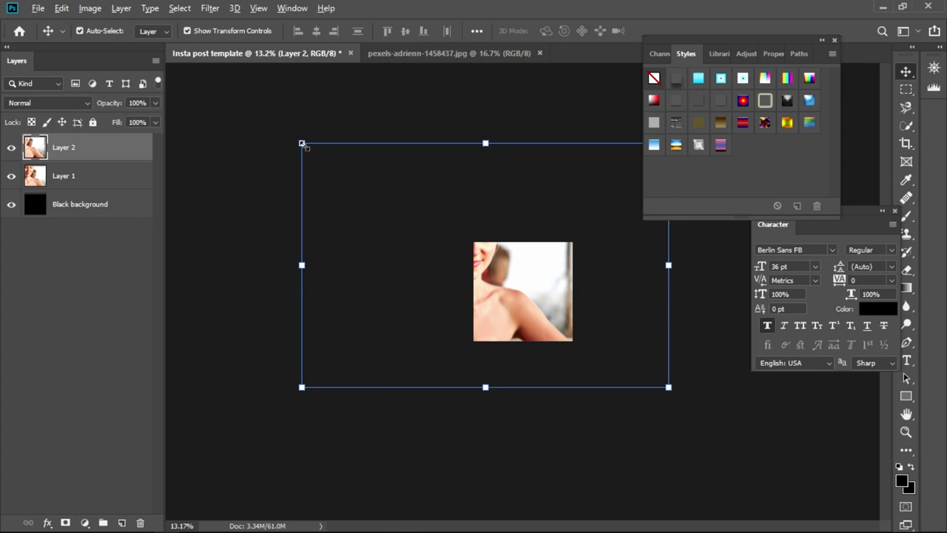
drag(301, 144, 430, 269)
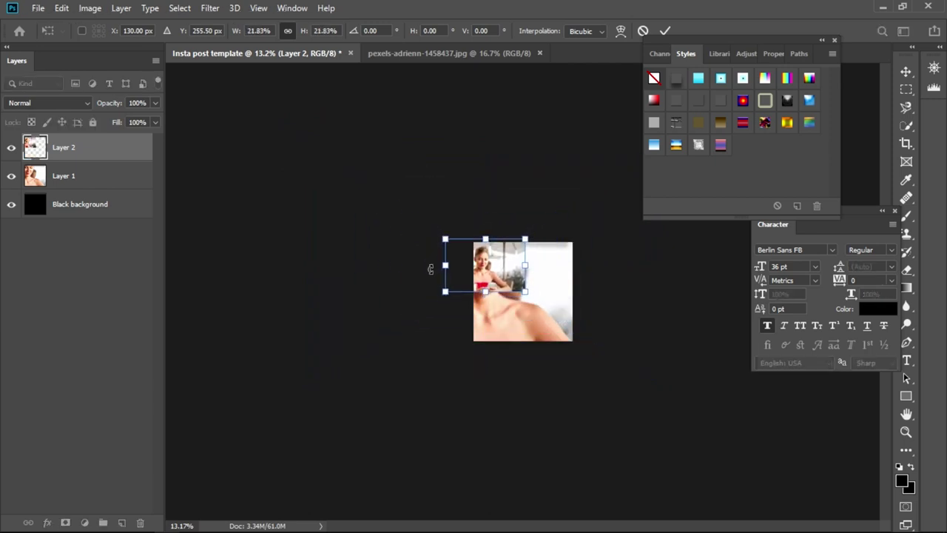
scroll(477, 264, up, 3)
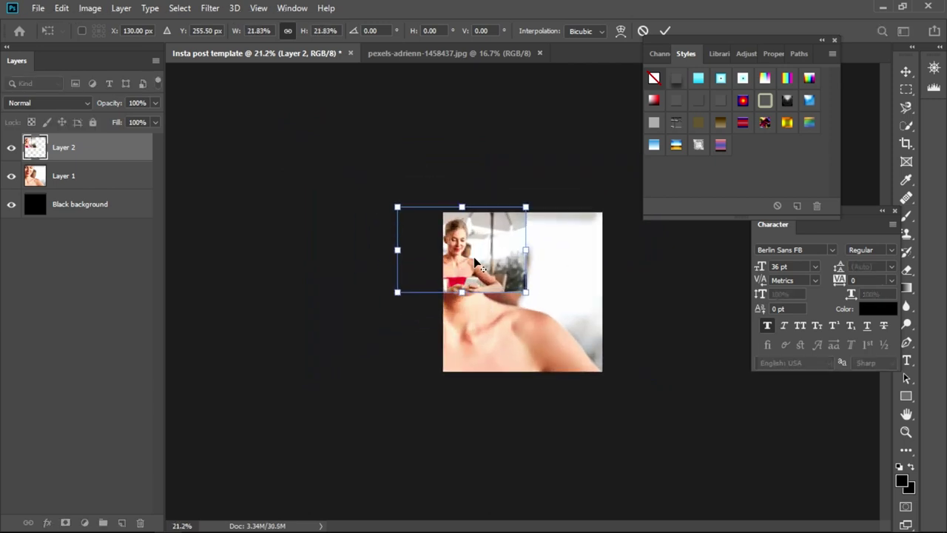
scroll(477, 265, up, 1)
scroll(477, 265, up, 2)
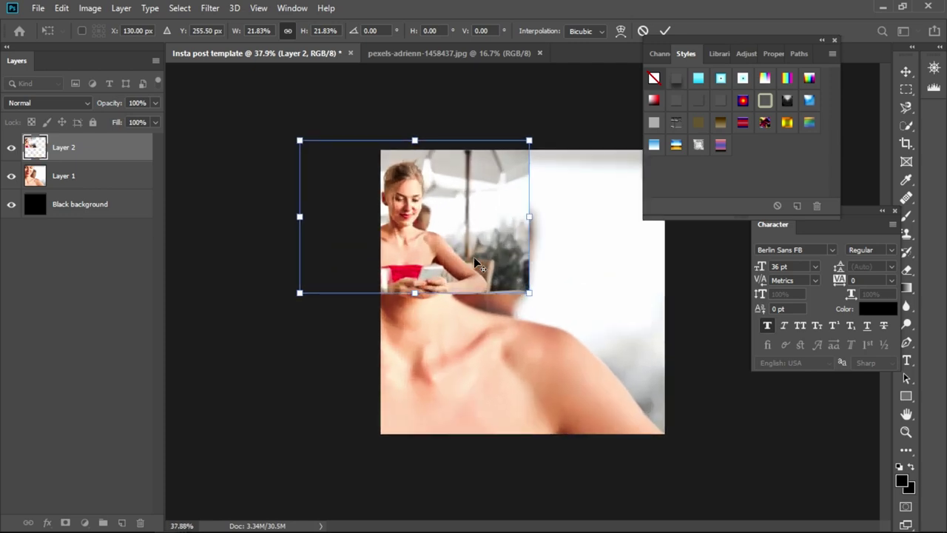
scroll(472, 261, up, 1)
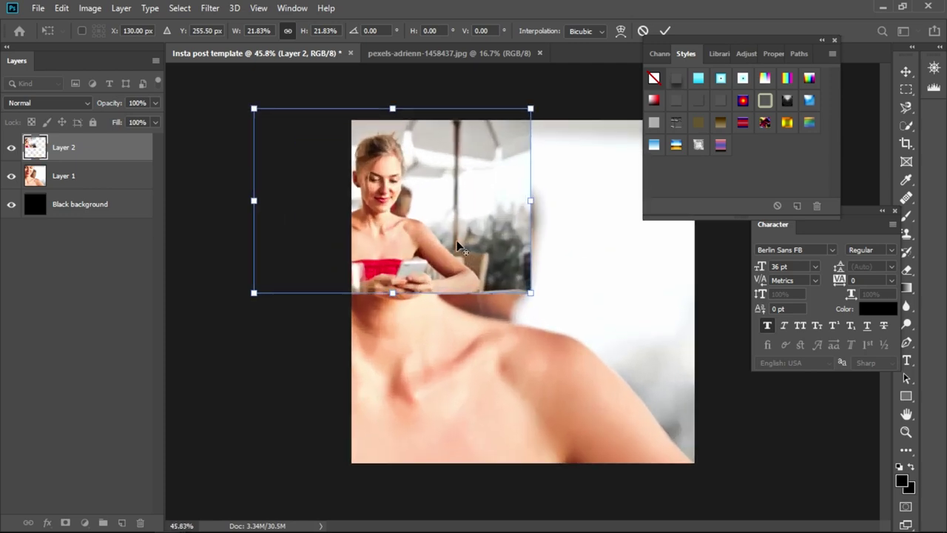
drag(457, 246, 591, 304)
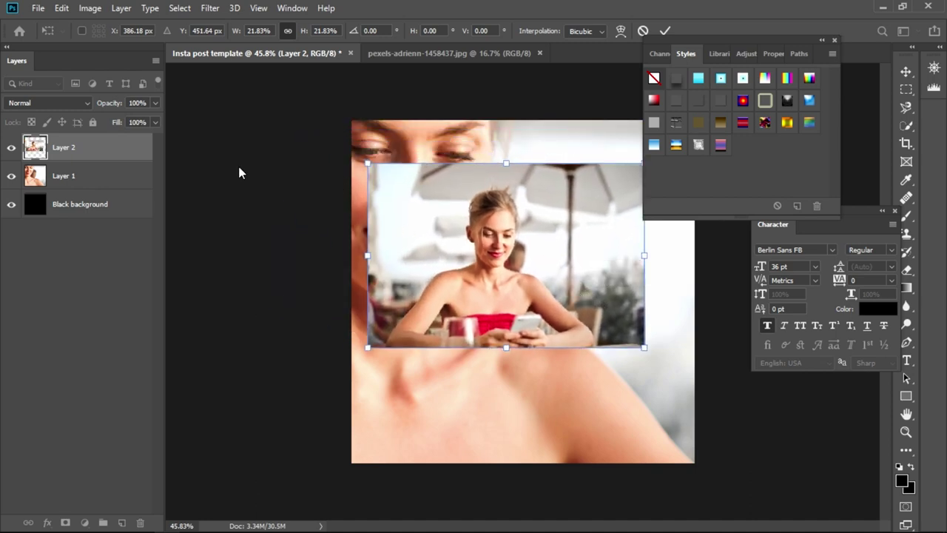
key(Return)
click(90, 176)
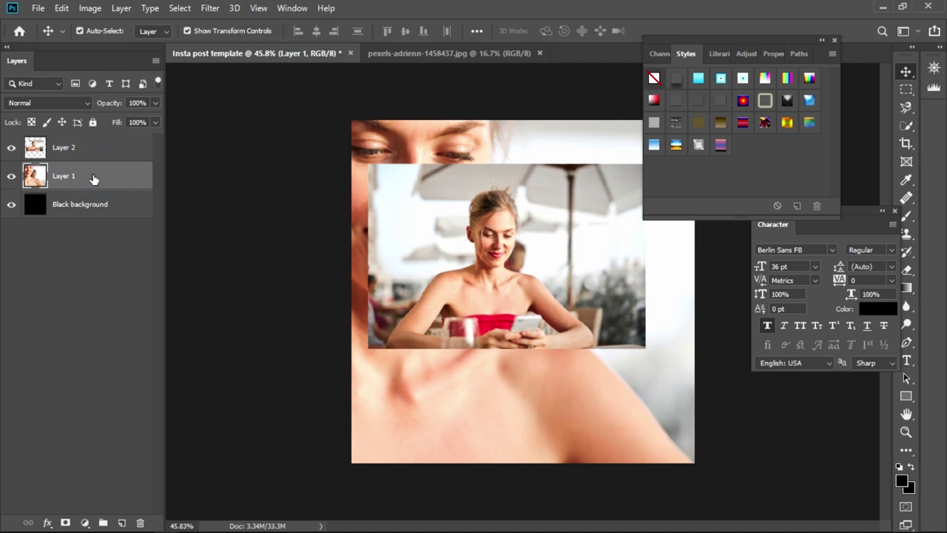
- Delete Layer 1 and select the remaining Layer 2 photo
key(Delete)
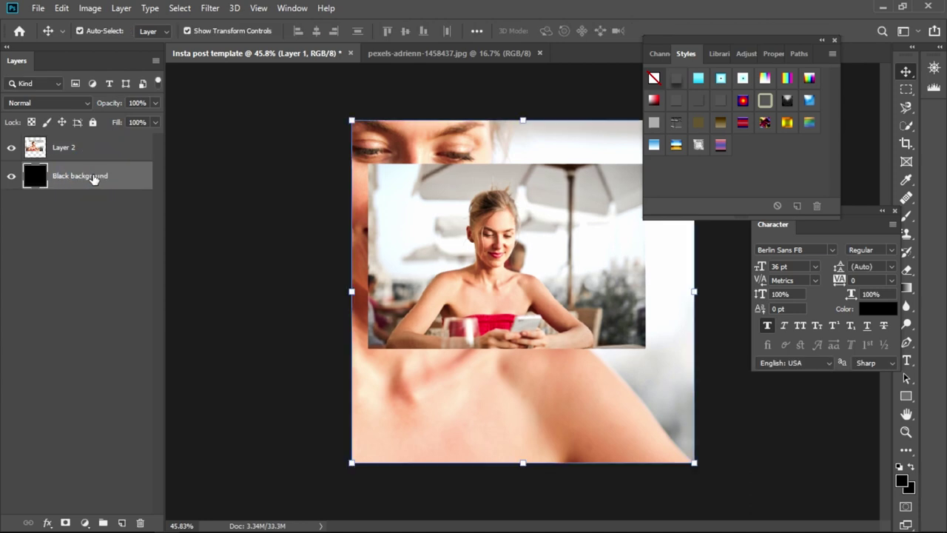
click(97, 151)
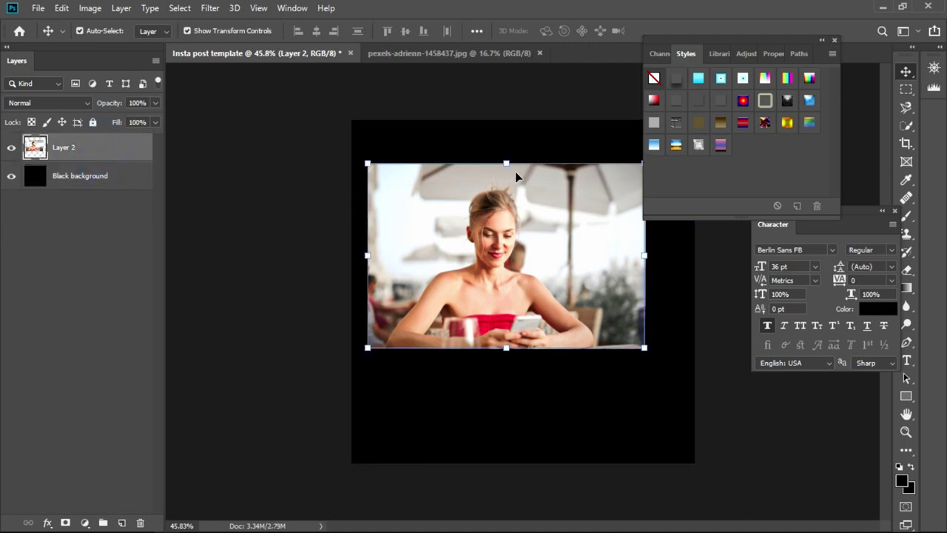
drag(748, 43, 807, 52)
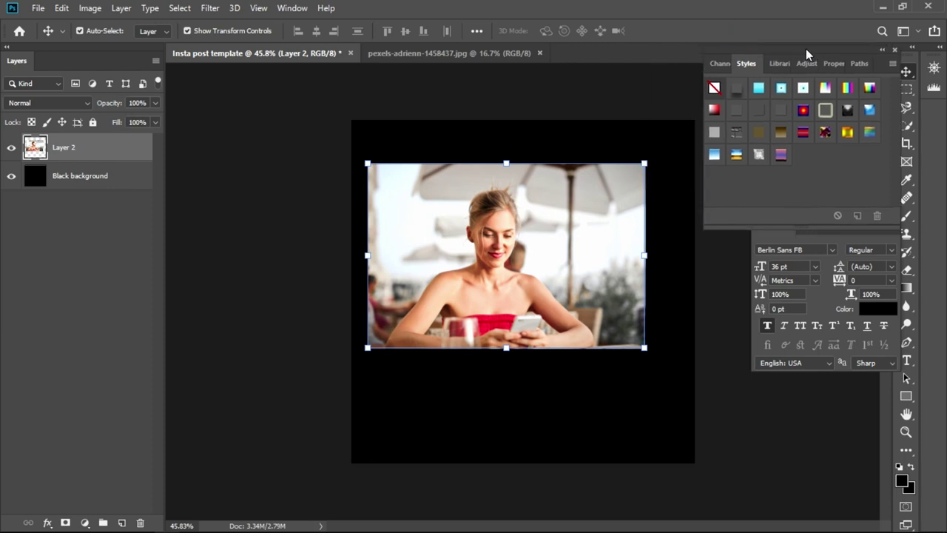
- Enlarge the photo to span the full width and top edge, leaving a black band below
click(645, 163)
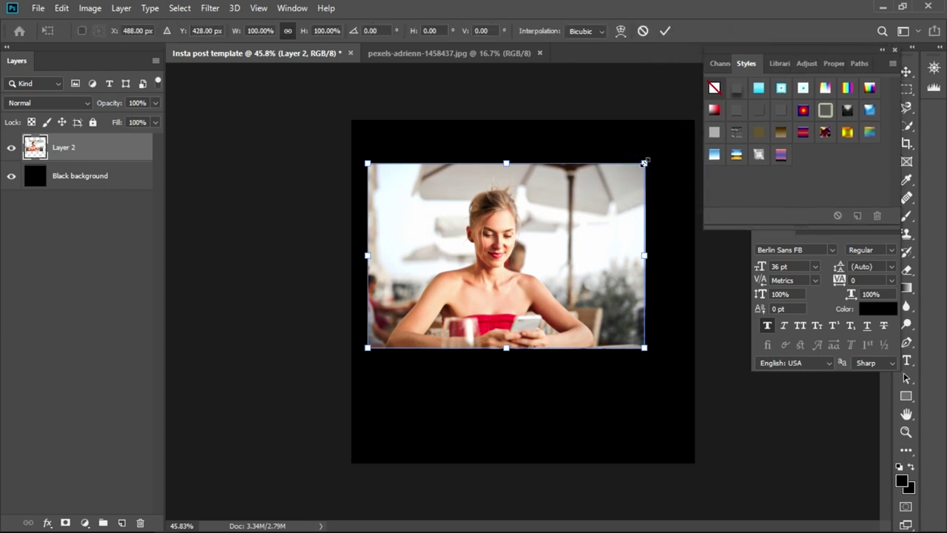
drag(644, 163, 671, 145)
drag(606, 205, 626, 216)
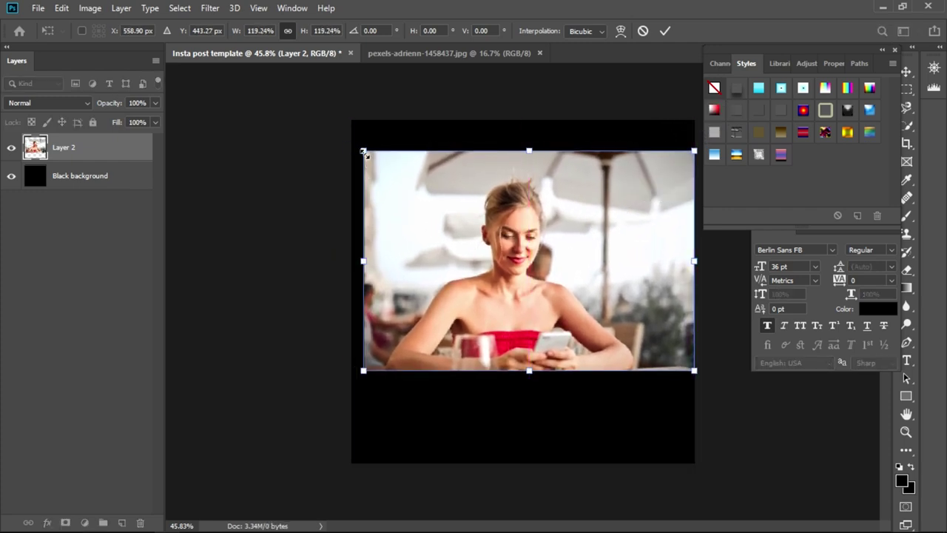
drag(364, 151, 352, 144)
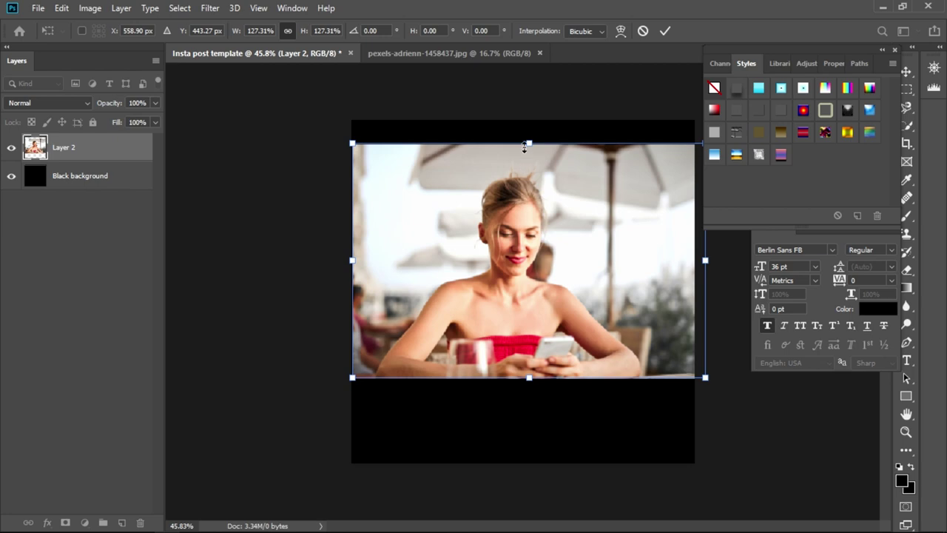
click(528, 144)
drag(528, 144, 530, 125)
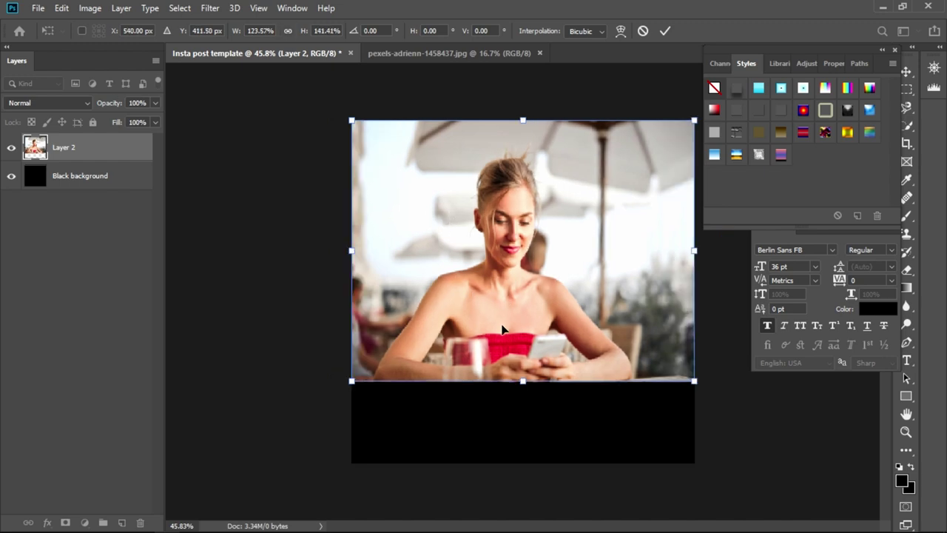
click(278, 248)
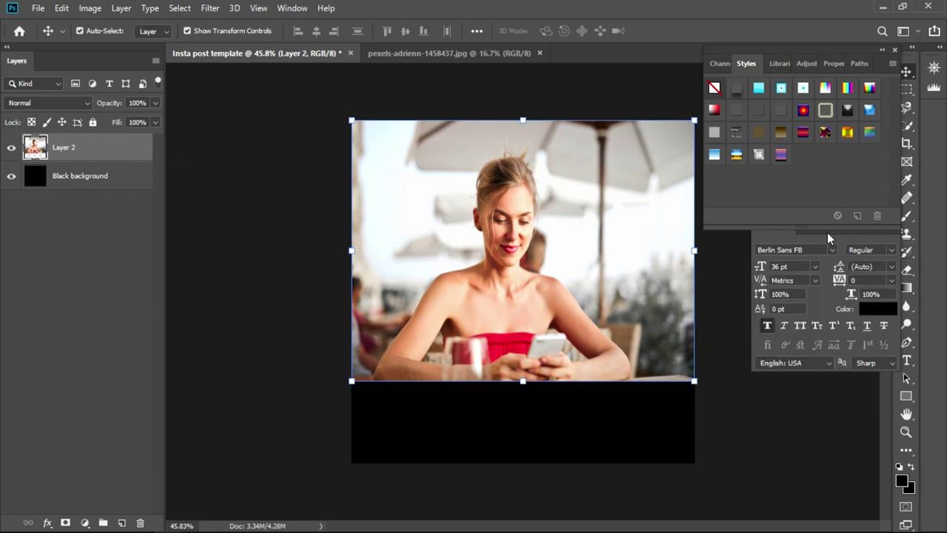
drag(780, 233, 807, 259)
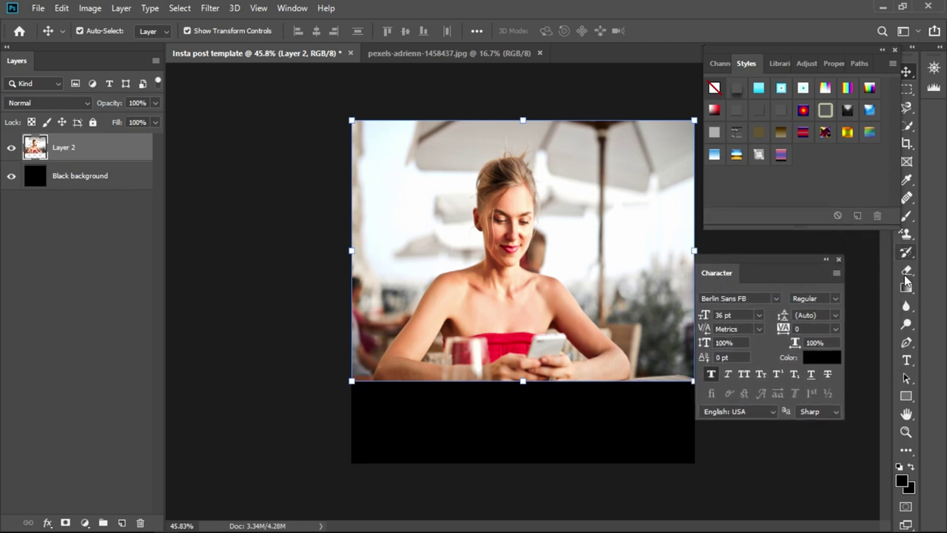
- Draw a black rectangle shape covering the whole template
click(906, 398)
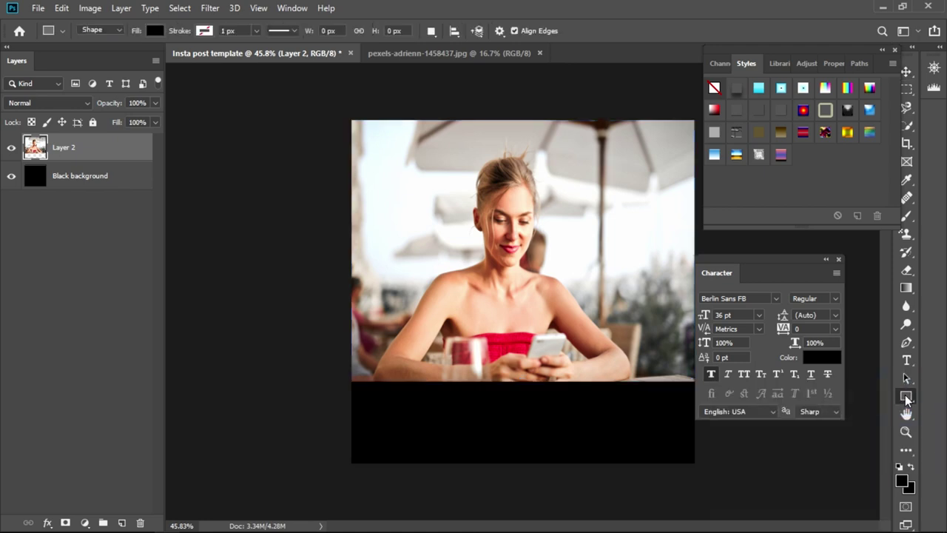
right_click(906, 397)
click(906, 397)
right_click(906, 397)
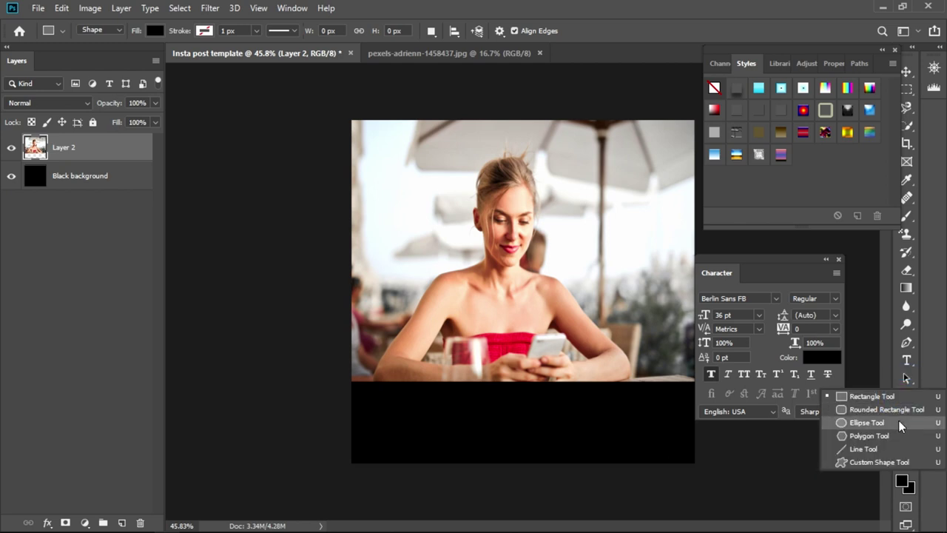
click(881, 400)
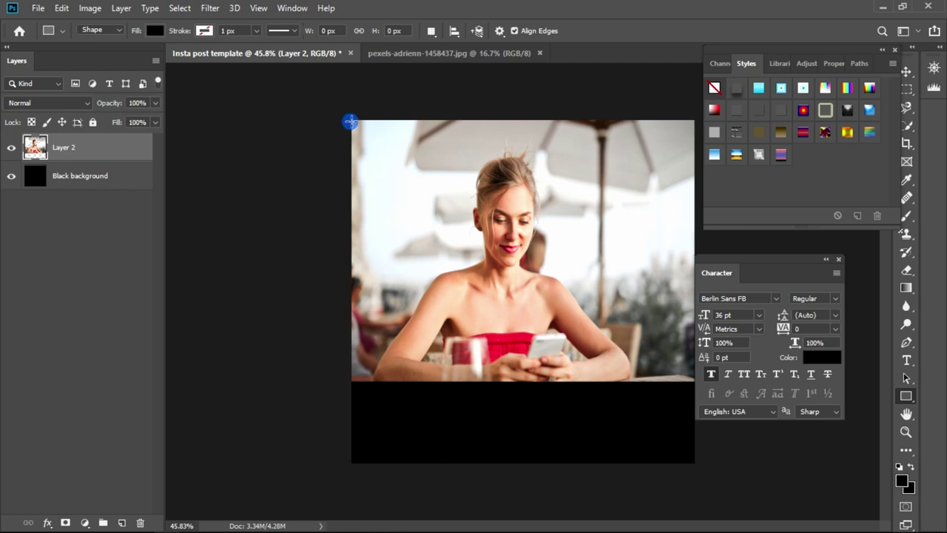
drag(350, 121, 693, 463)
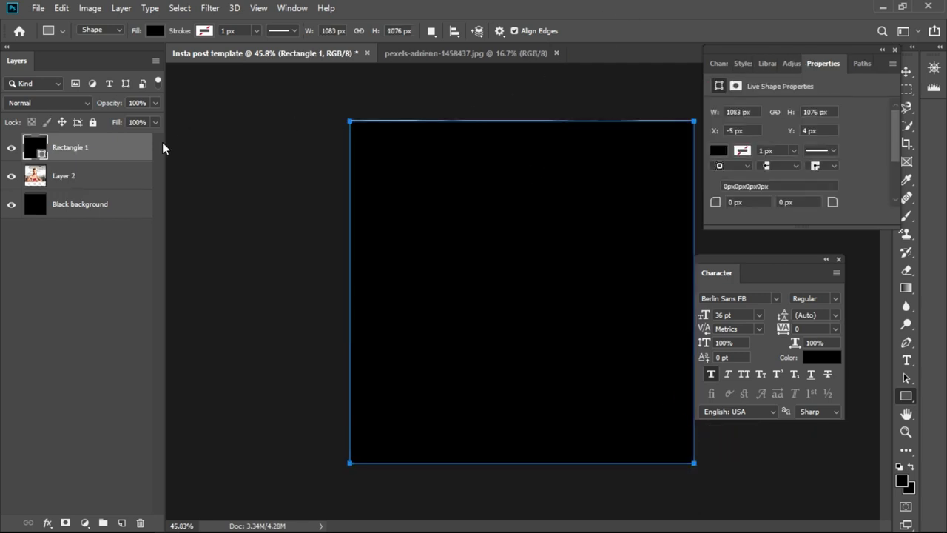
- Rename the rectangle layer 'Rectangle shadow'
double_click(80, 148)
key(End)
key(BackSpace)
text(shadow)
key(Return)
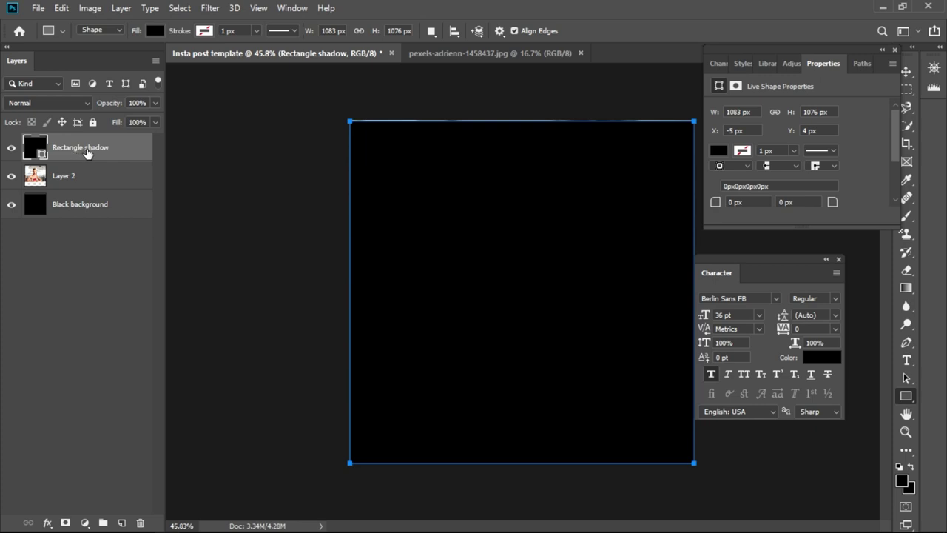
- Lower the Rectangle shadow layer to 14% opacity and 45% fill
click(154, 104)
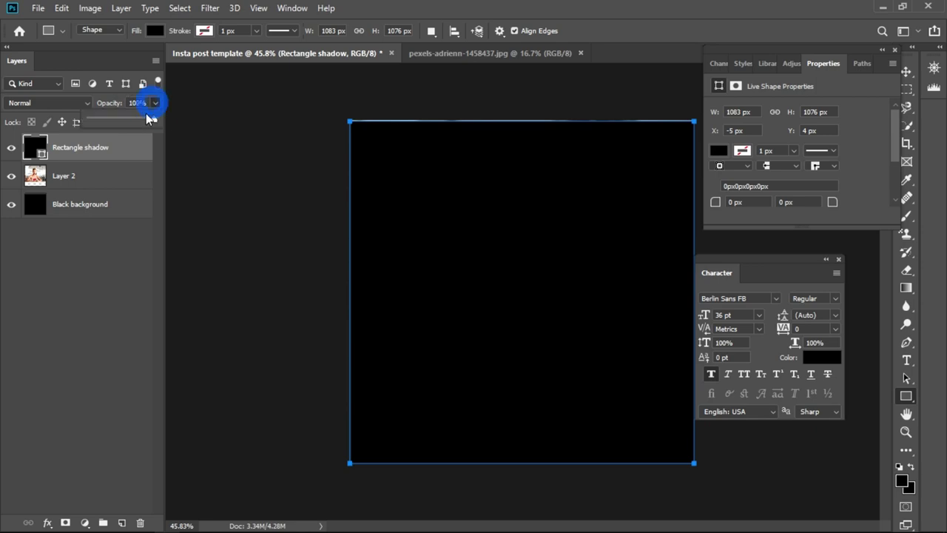
drag(144, 116, 99, 124)
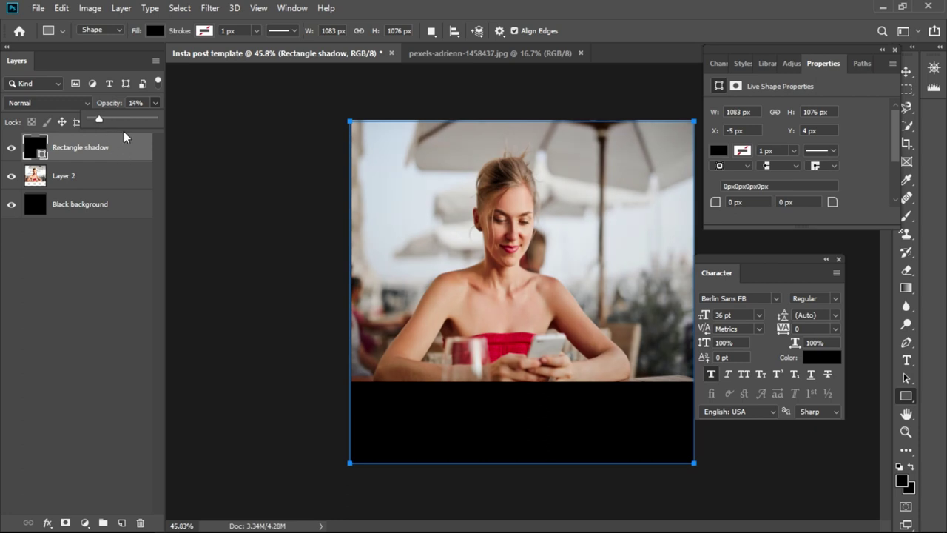
click(145, 145)
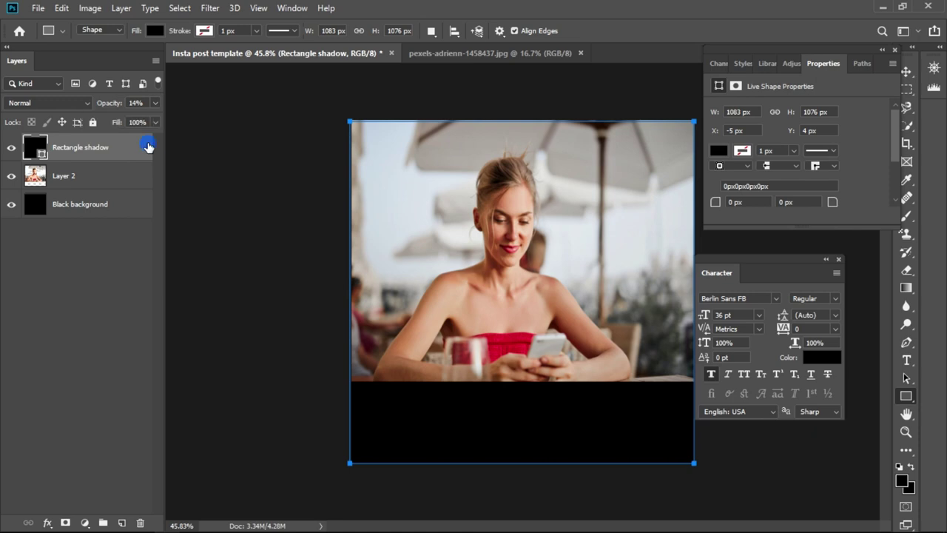
click(154, 123)
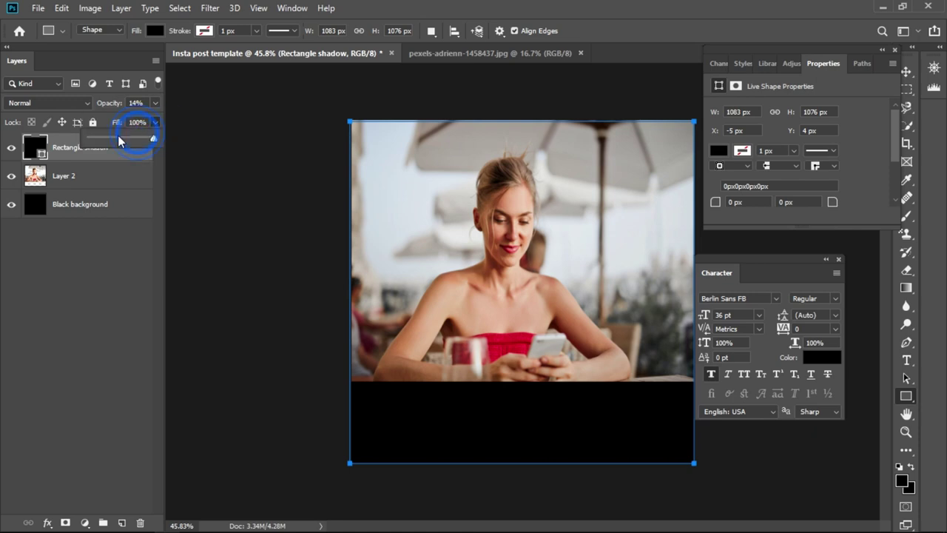
drag(140, 136, 113, 135)
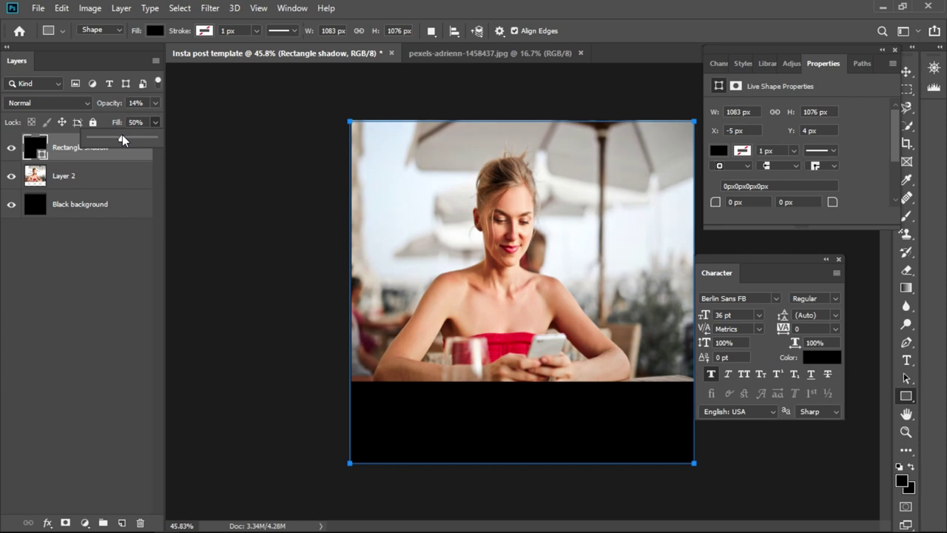
click(198, 137)
- Rename Layer 2 to 'Subject'
click(66, 178)
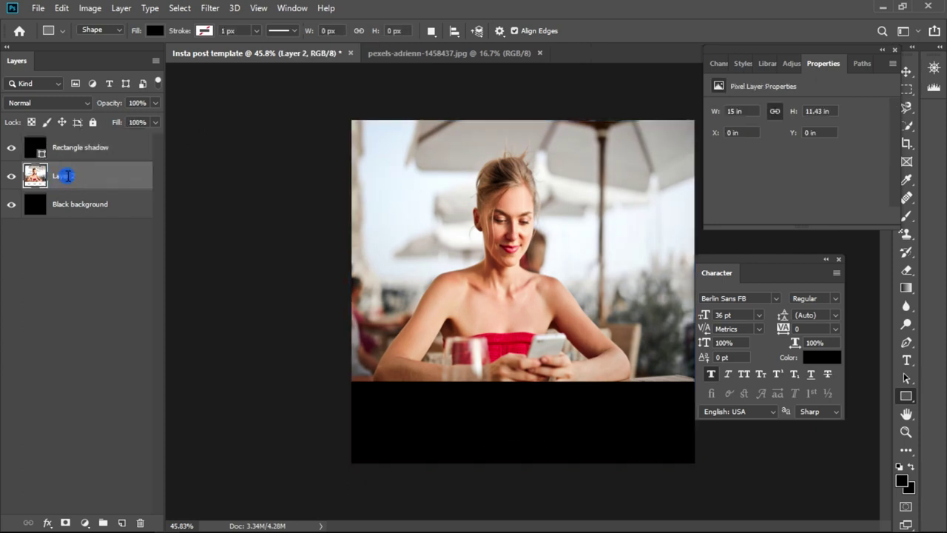
double_click(67, 176)
text(Subject)
key(Return)
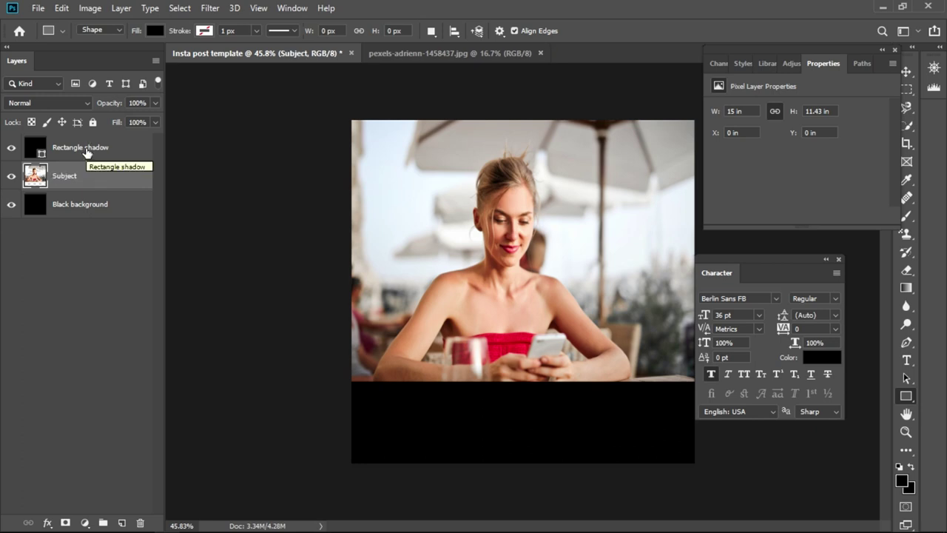
- Select the shadow rectangle on the canvas with the Move tool
click(87, 152)
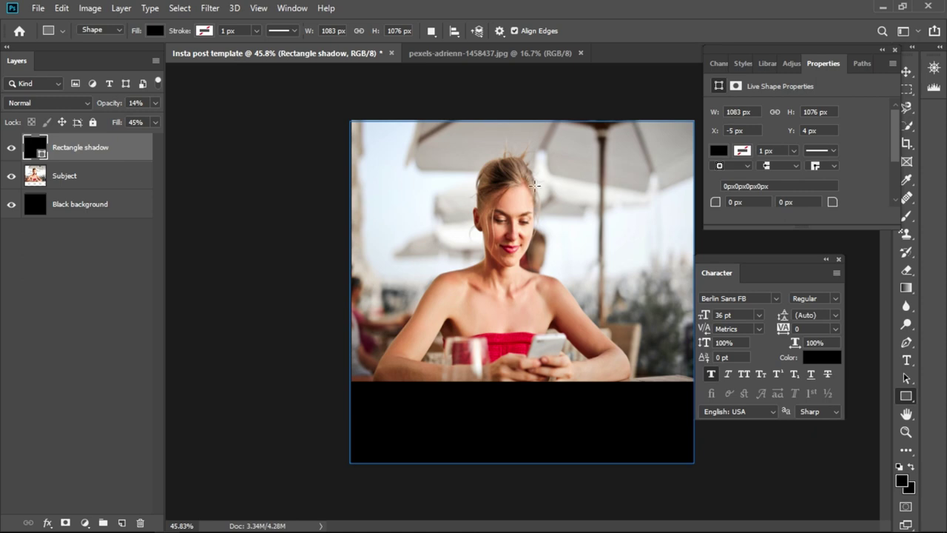
click(86, 183)
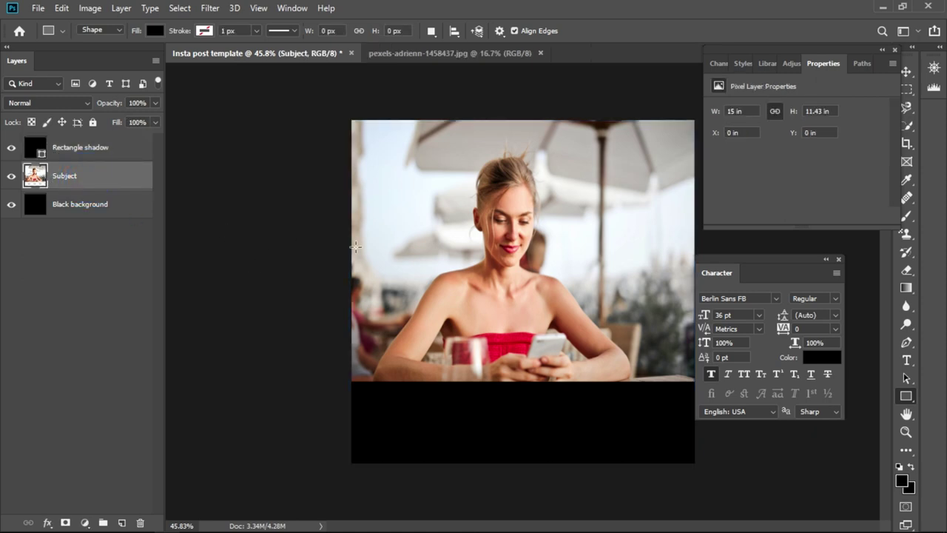
click(904, 71)
click(905, 71)
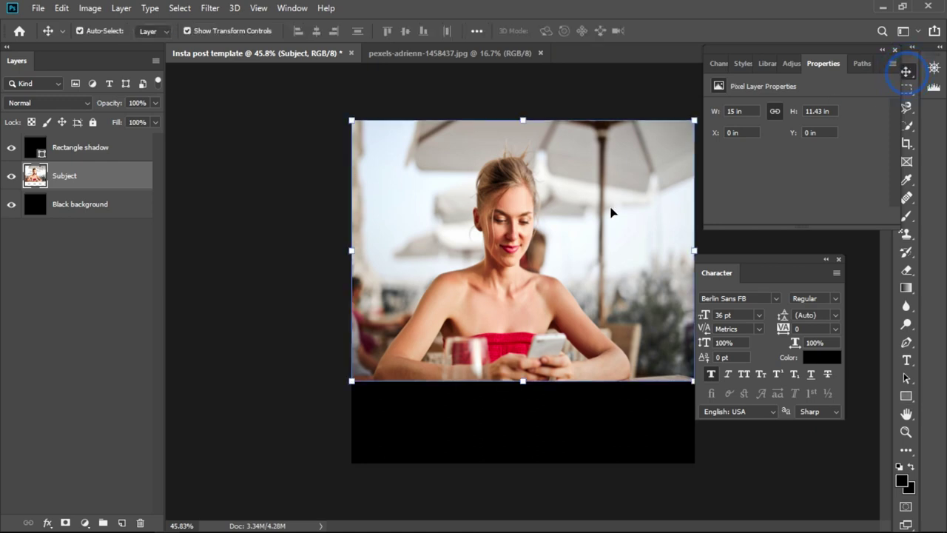
click(522, 213)
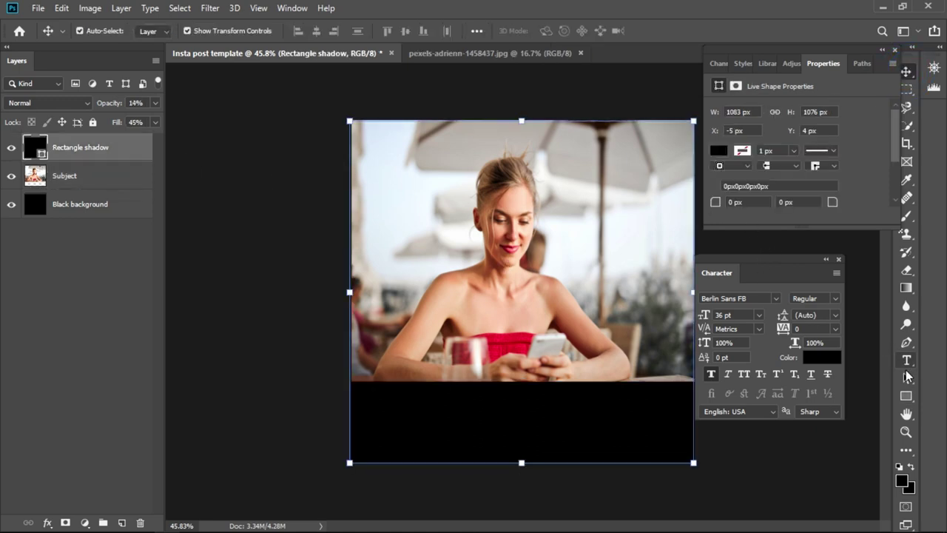
click(907, 397)
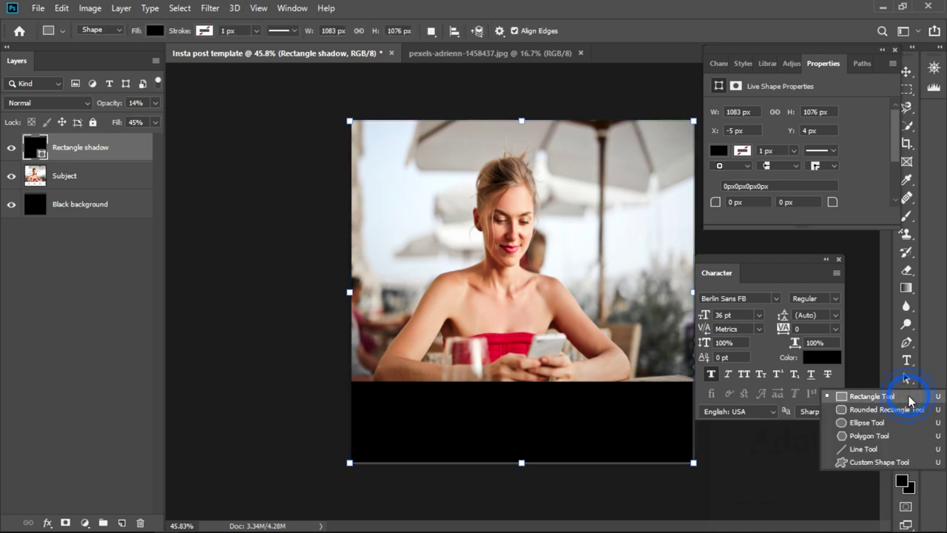
- Draw a black rectangle over the bottom band and name its layer backshadow 1
click(899, 398)
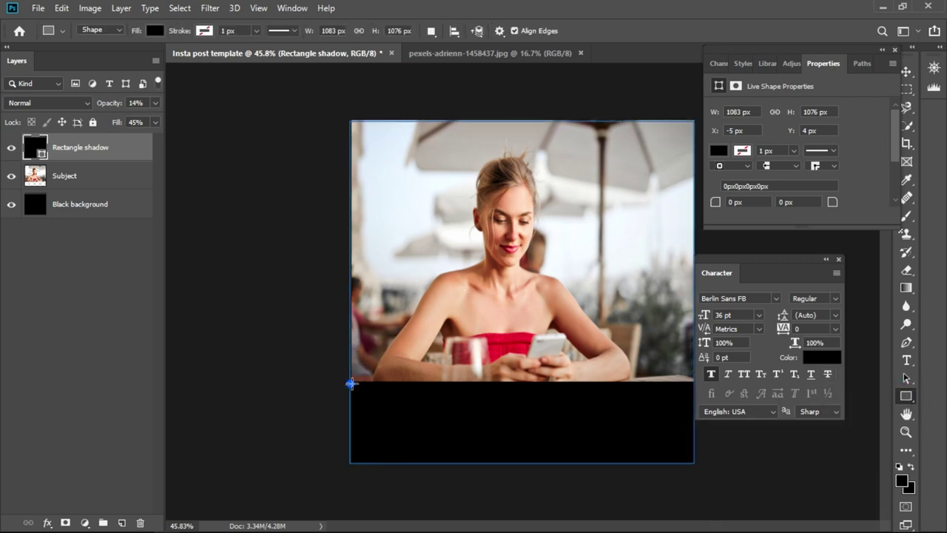
drag(351, 384, 694, 464)
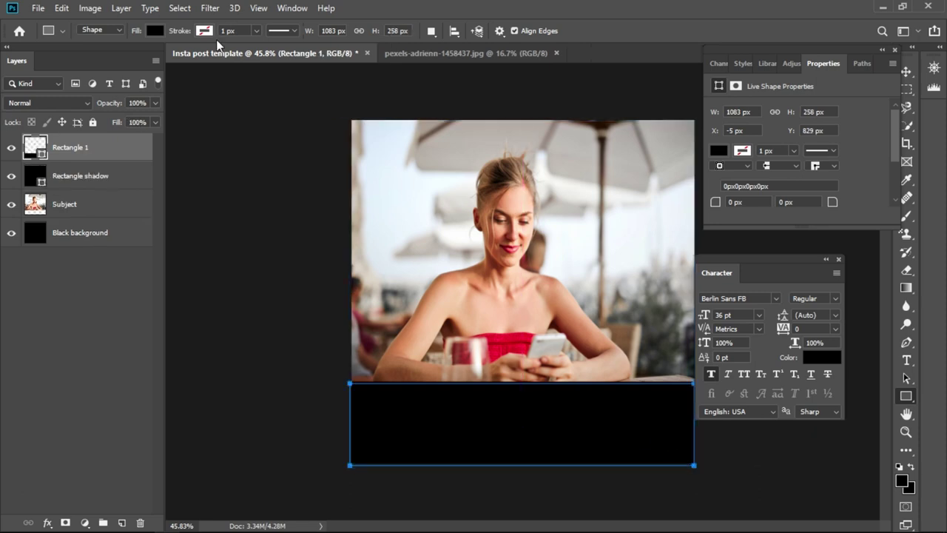
double_click(83, 148)
text(R)
key(Return)
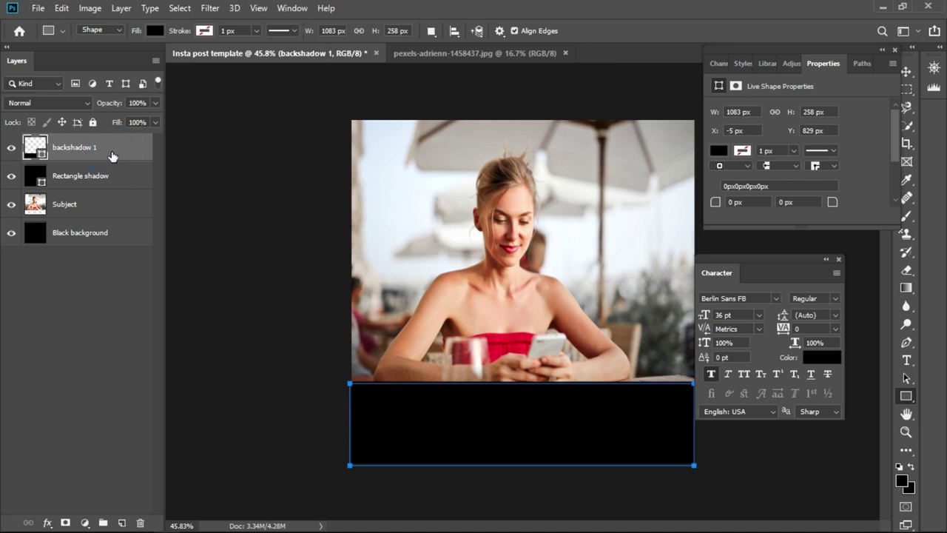
- Duplicate the backshadow 1 layer and name the copy backshadow 2
drag(111, 155, 108, 144)
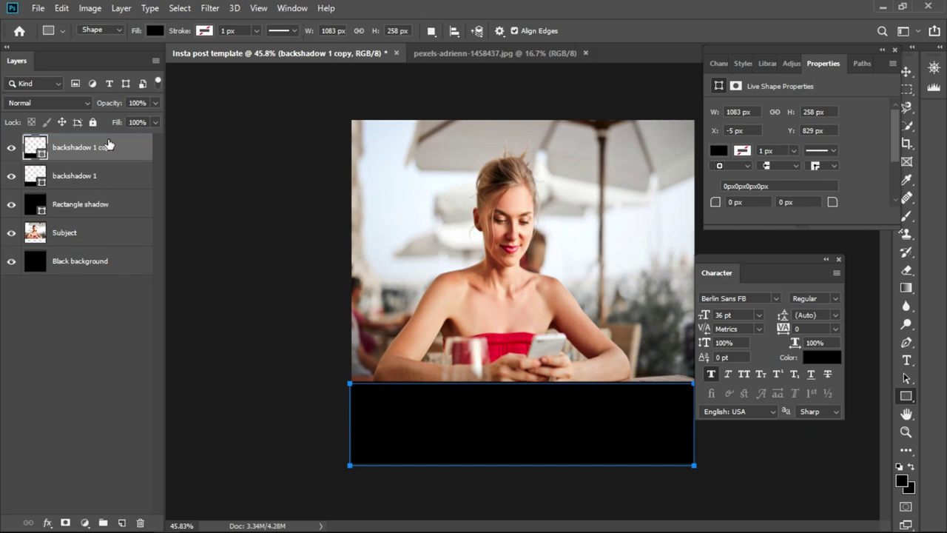
double_click(92, 148)
click(94, 150)
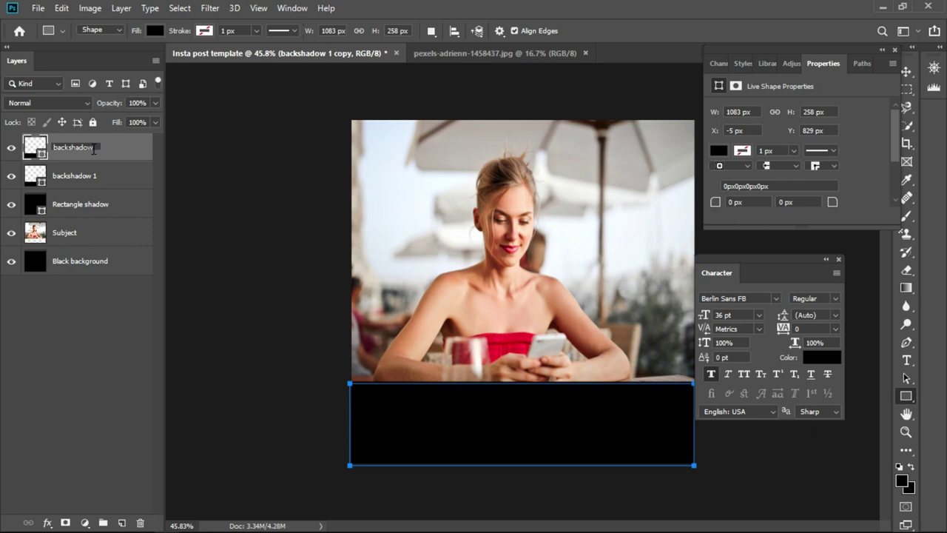
text(2)
key(Return)
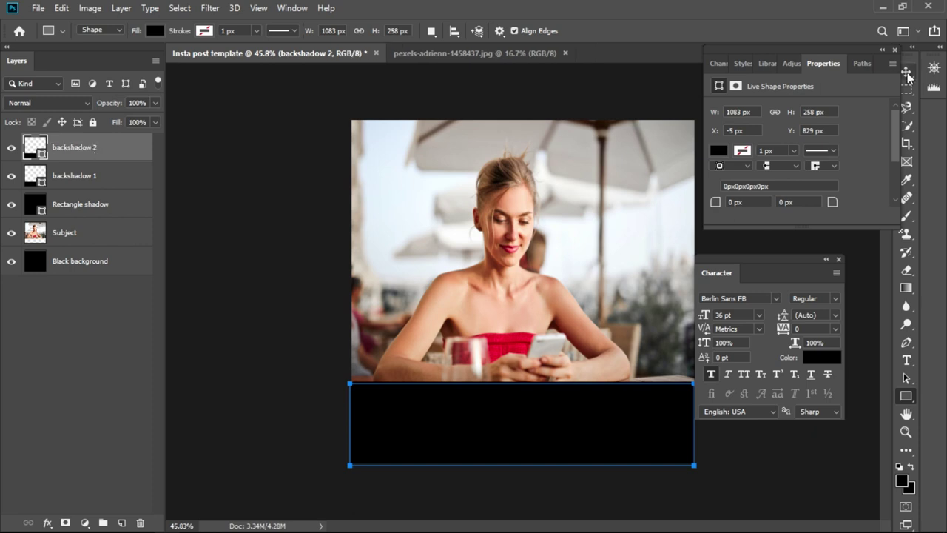
- Move backshadow 2 upward so it overlaps the photo's bottom edge
click(906, 71)
click(541, 418)
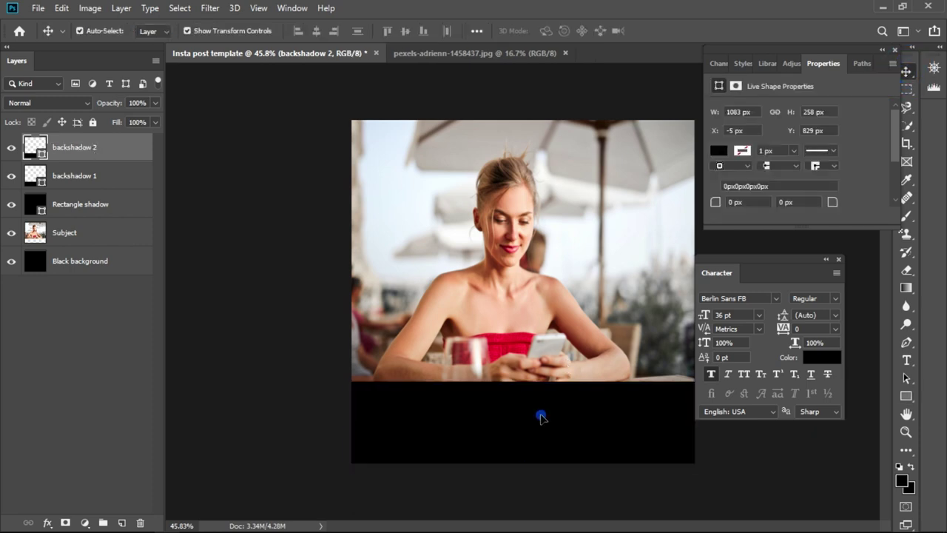
drag(540, 418, 541, 391)
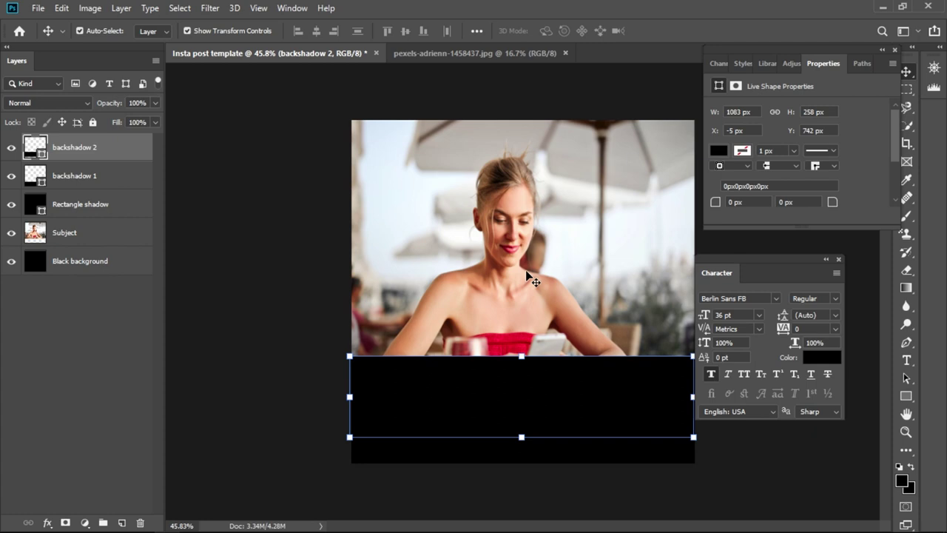
- Rasterize the backshadow 2 shape layer by starting to erase it with the Eraser tool
click(907, 271)
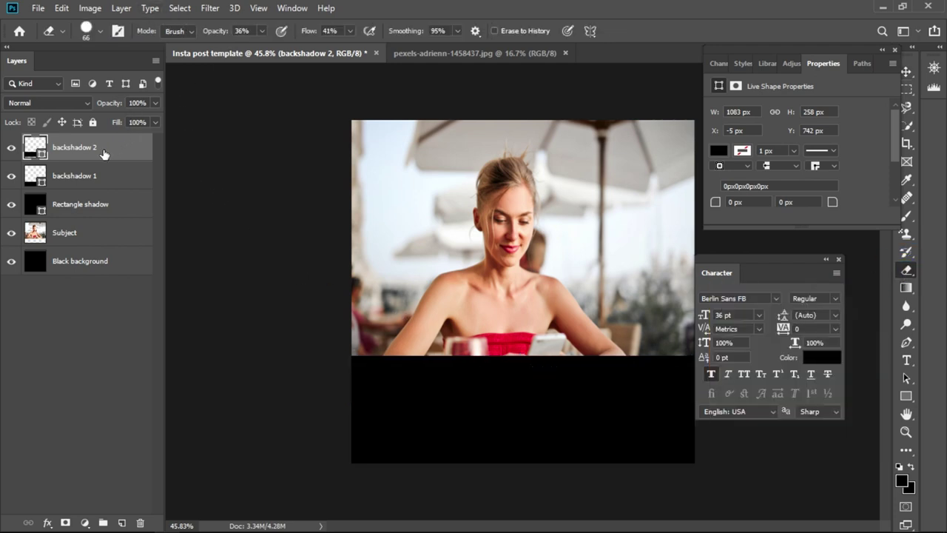
click(407, 365)
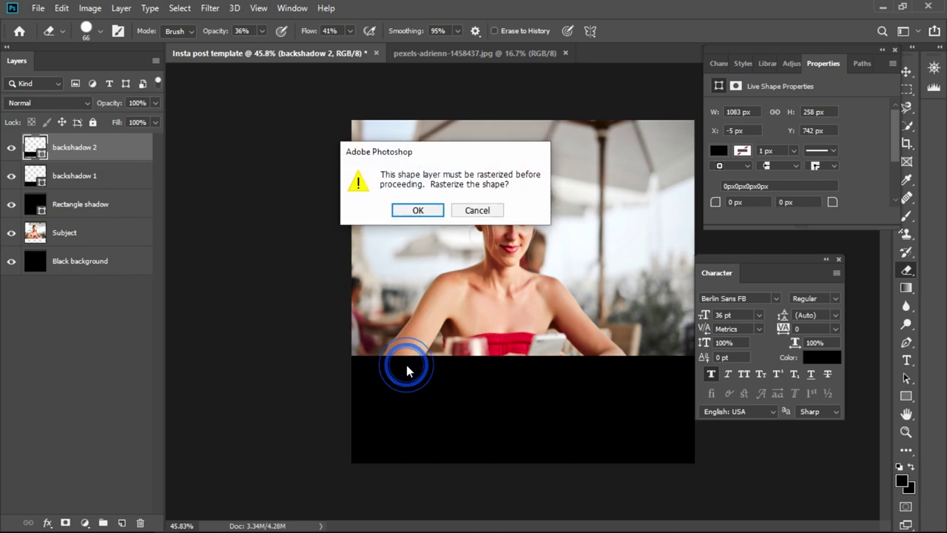
click(428, 212)
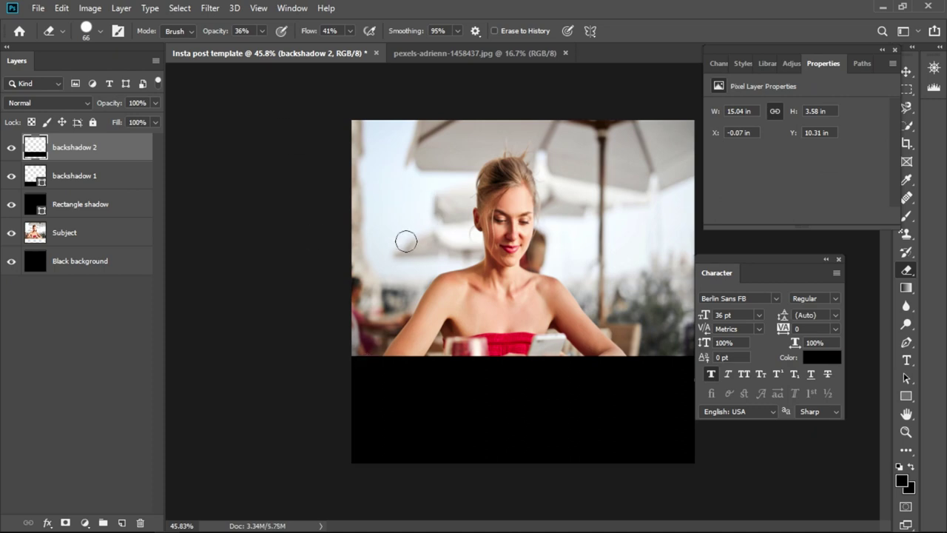
scroll(406, 236, down, 3)
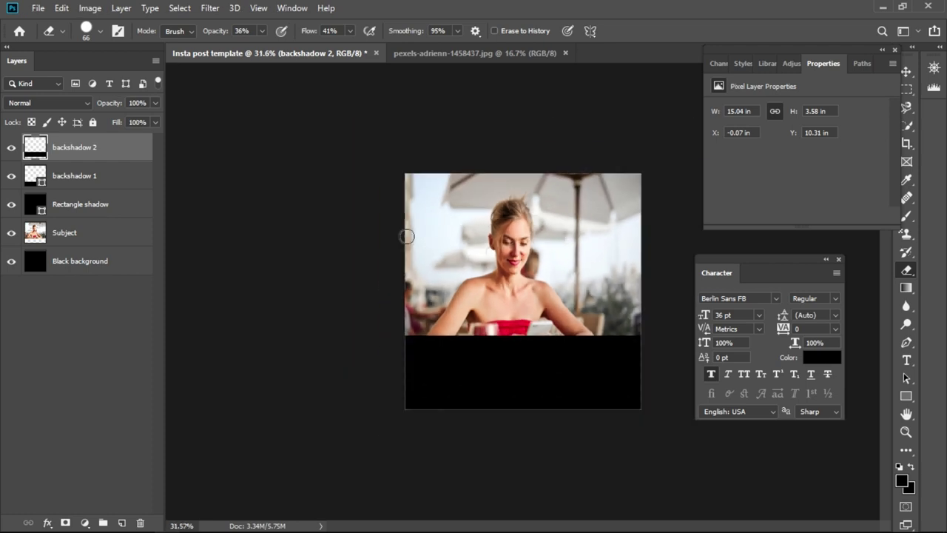
scroll(406, 236, up, 5)
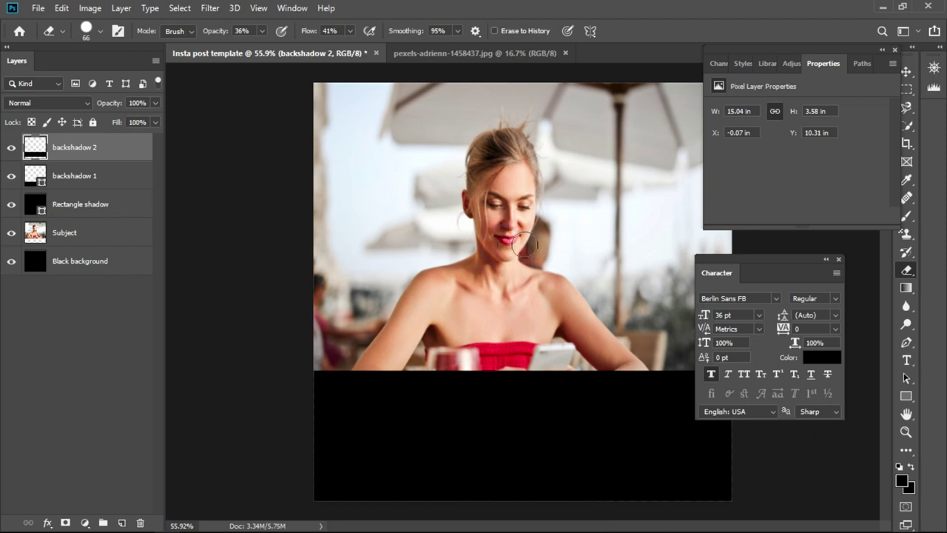
scroll(522, 244, up, 5)
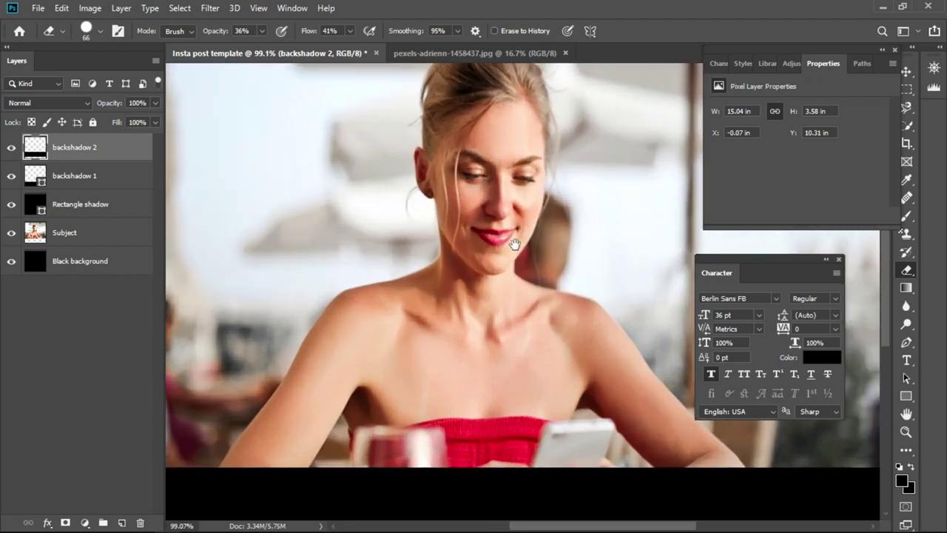
- Softly erase backshadow 2's top edge at the left side and below the arm
mouse_move(485, 261)
mouse_down()
mouse_move(370, 162)
mouse_move(546, 124)
mouse_move(577, 154)
mouse_move(512, 202)
mouse_up()
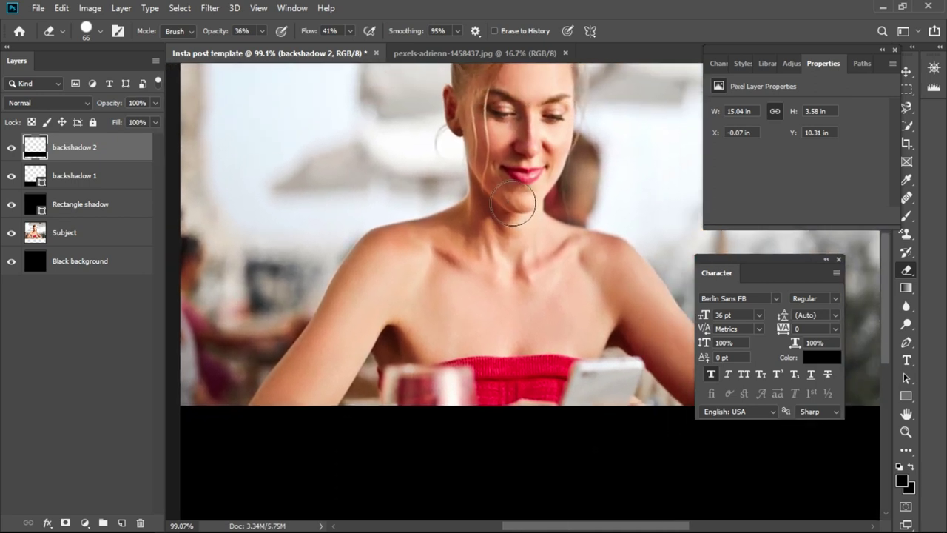
scroll(512, 203, down, 3)
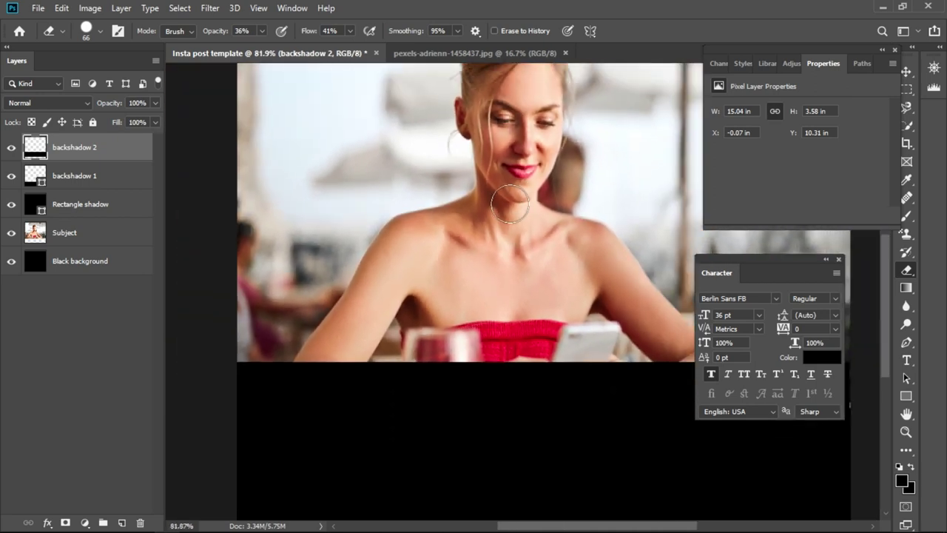
mouse_move(512, 207)
mouse_down()
mouse_move(451, 203)
mouse_move(461, 199)
mouse_up()
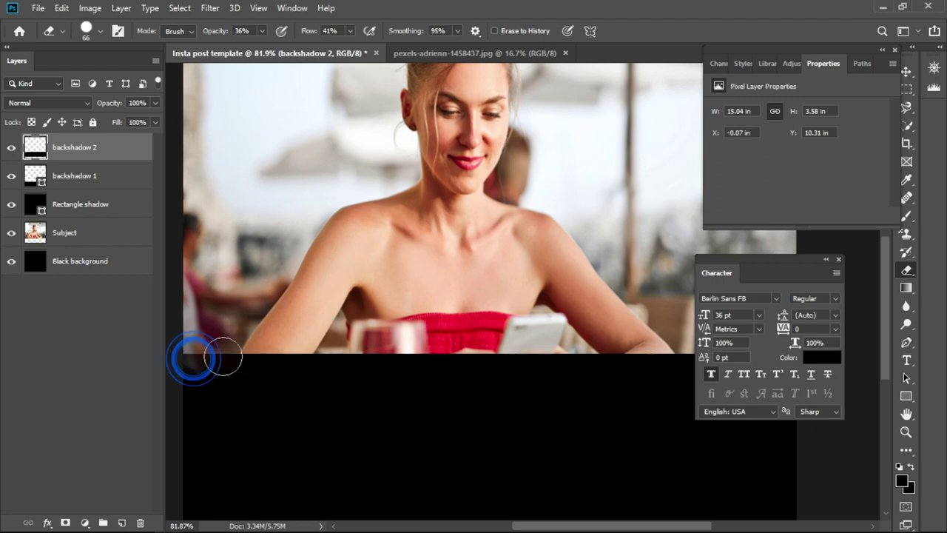
drag(260, 349, 321, 360)
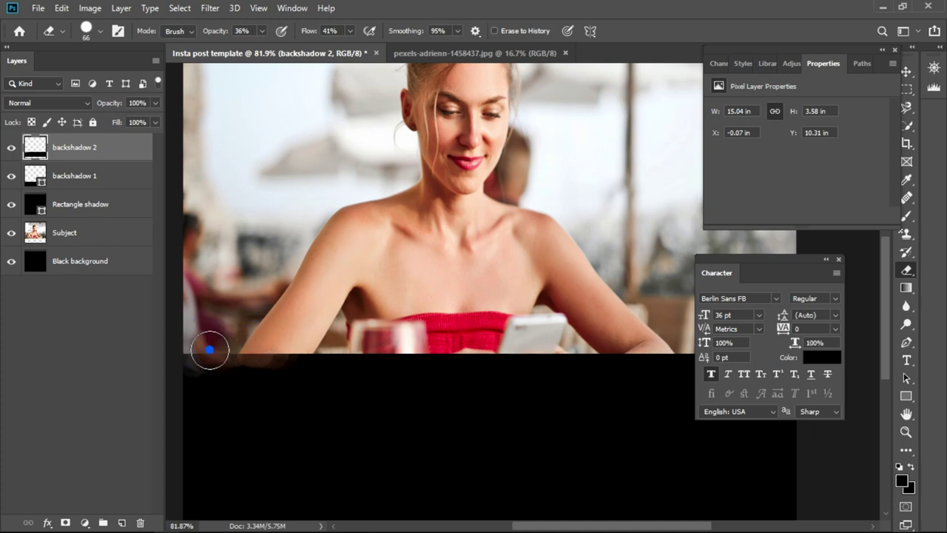
mouse_move(205, 346)
mouse_down()
mouse_move(184, 348)
mouse_move(232, 342)
mouse_up()
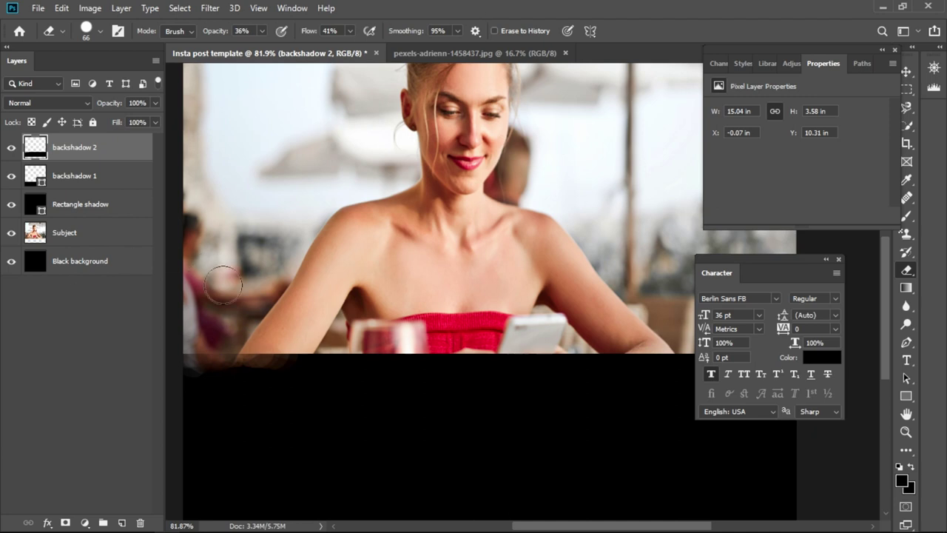
mouse_move(250, 345)
mouse_down()
mouse_move(306, 349)
mouse_move(243, 345)
mouse_move(265, 355)
mouse_move(310, 353)
mouse_up()
click(260, 356)
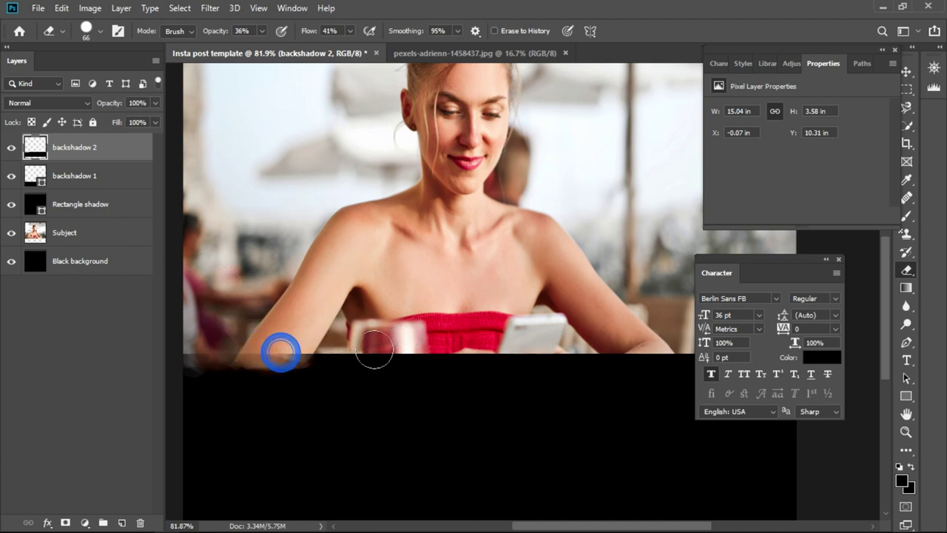
mouse_move(211, 334)
mouse_down()
mouse_move(244, 359)
mouse_move(211, 340)
mouse_move(363, 337)
mouse_move(401, 356)
mouse_move(376, 347)
mouse_move(381, 360)
mouse_move(338, 358)
mouse_move(337, 338)
mouse_move(386, 333)
mouse_move(518, 349)
mouse_move(368, 339)
mouse_move(400, 355)
mouse_move(518, 370)
mouse_move(388, 356)
mouse_move(526, 372)
mouse_move(514, 363)
mouse_move(636, 361)
mouse_move(289, 345)
mouse_move(352, 372)
mouse_move(449, 348)
mouse_move(433, 368)
mouse_move(211, 333)
mouse_up()
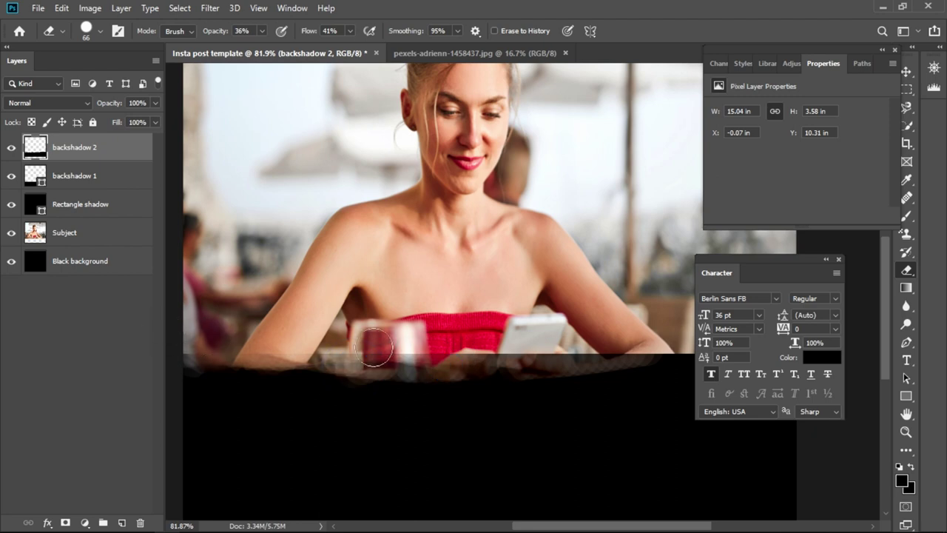
- Soften the shadow edge under the glass, along the left side and under the phone
mouse_move(377, 346)
mouse_down()
mouse_move(315, 326)
mouse_move(318, 337)
mouse_move(302, 348)
mouse_move(522, 350)
mouse_move(535, 342)
mouse_move(574, 352)
mouse_move(513, 351)
mouse_move(583, 342)
mouse_up()
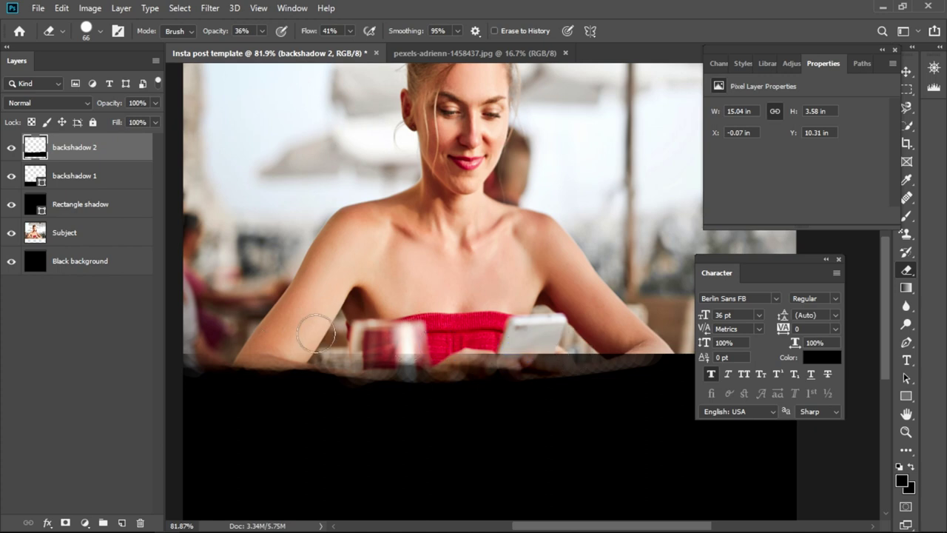
mouse_move(186, 324)
mouse_down()
mouse_move(169, 353)
mouse_move(212, 338)
mouse_move(407, 352)
mouse_move(359, 338)
mouse_move(527, 353)
mouse_move(596, 349)
mouse_move(560, 339)
mouse_up()
mouse_move(457, 348)
mouse_down()
mouse_move(585, 348)
mouse_move(570, 338)
mouse_move(308, 333)
mouse_move(413, 358)
mouse_up()
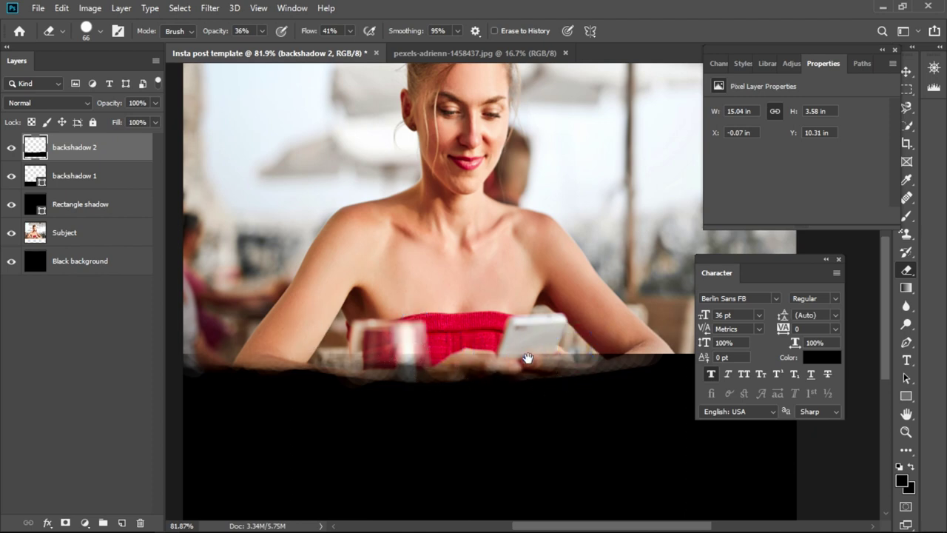
scroll(523, 360, right, 5)
- Blend the shadow's top edge beneath the phone, near the arm and on the right side
mouse_move(524, 359)
mouse_down()
mouse_move(349, 365)
mouse_move(422, 360)
mouse_move(307, 338)
mouse_move(440, 348)
mouse_move(300, 345)
mouse_move(338, 334)
mouse_move(438, 364)
mouse_up()
mouse_move(375, 360)
mouse_down()
mouse_move(348, 342)
mouse_move(454, 362)
mouse_move(482, 348)
mouse_up()
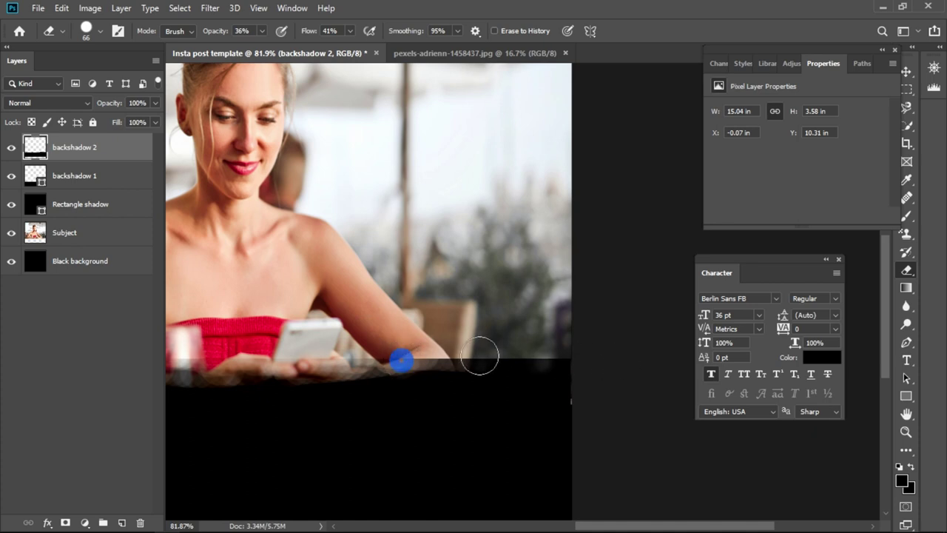
drag(347, 345, 386, 349)
mouse_move(496, 363)
mouse_down()
mouse_move(405, 348)
mouse_move(591, 353)
mouse_move(452, 349)
mouse_up()
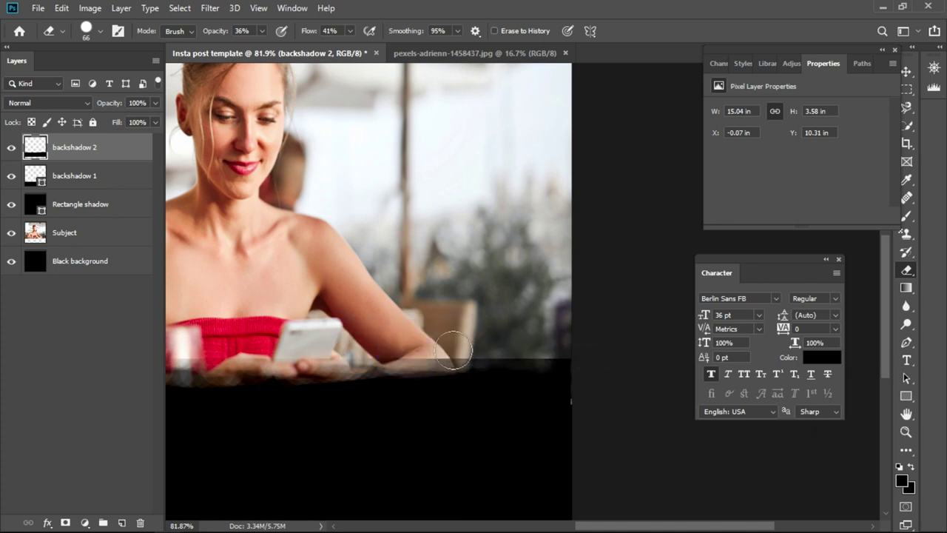
drag(528, 356, 472, 344)
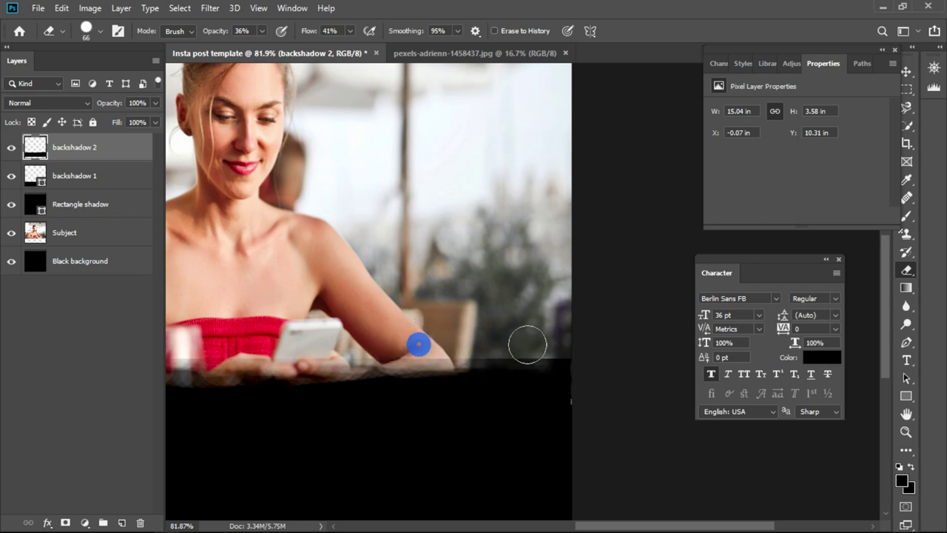
mouse_move(527, 345)
mouse_down()
mouse_move(598, 348)
mouse_move(559, 349)
mouse_up()
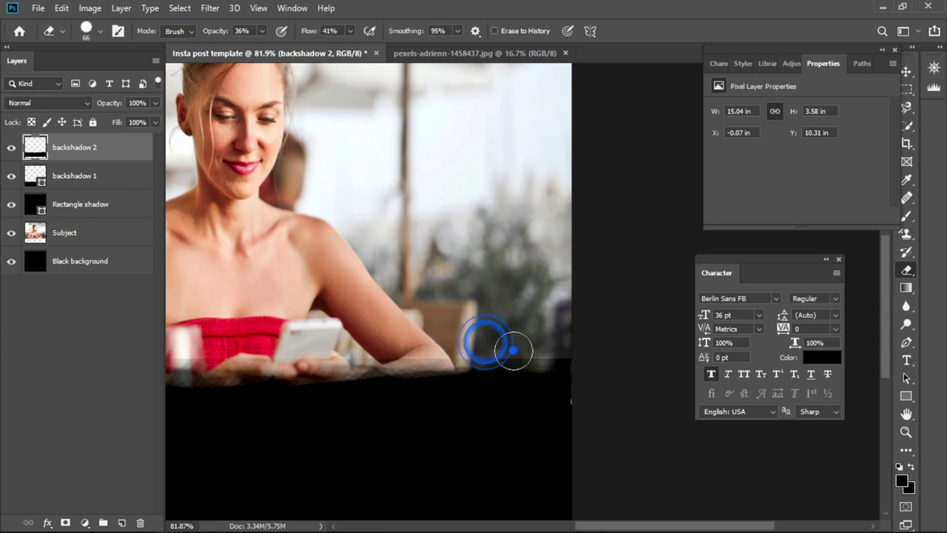
mouse_move(515, 350)
mouse_down()
mouse_move(413, 338)
mouse_move(366, 351)
mouse_move(590, 354)
mouse_move(500, 353)
mouse_move(567, 345)
mouse_move(509, 338)
mouse_move(503, 349)
mouse_up()
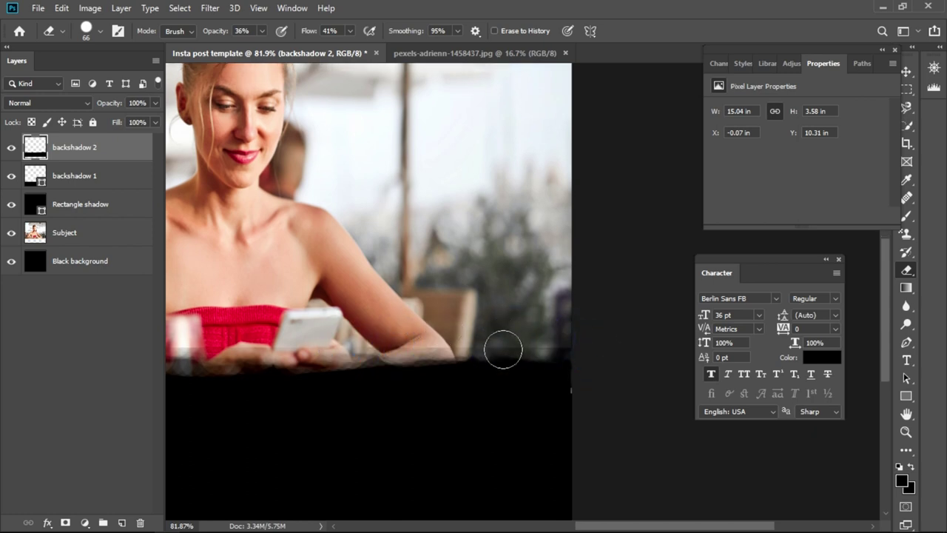
- At a wider view, feather the whole top edge of the shadow from right to left
scroll(503, 349, down, 3)
scroll(472, 358, down, 2)
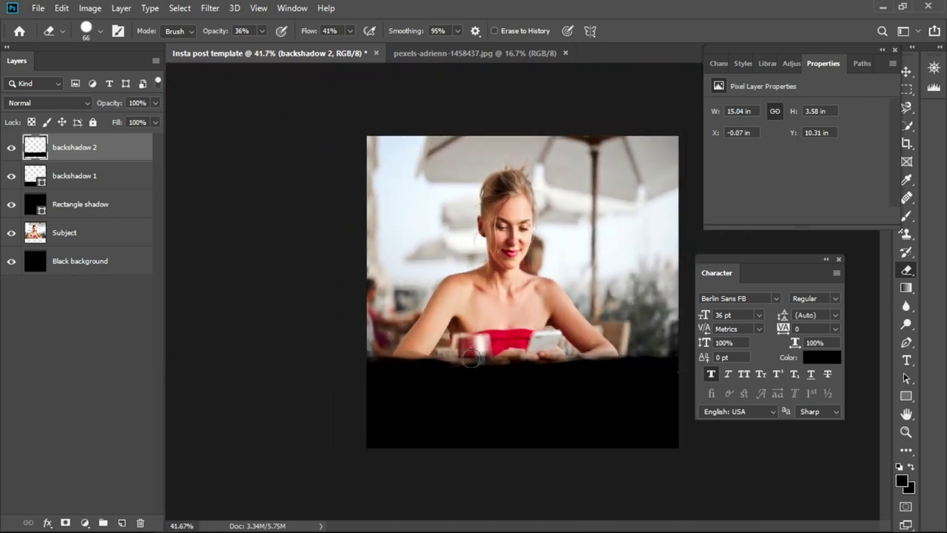
scroll(471, 358, down, 1)
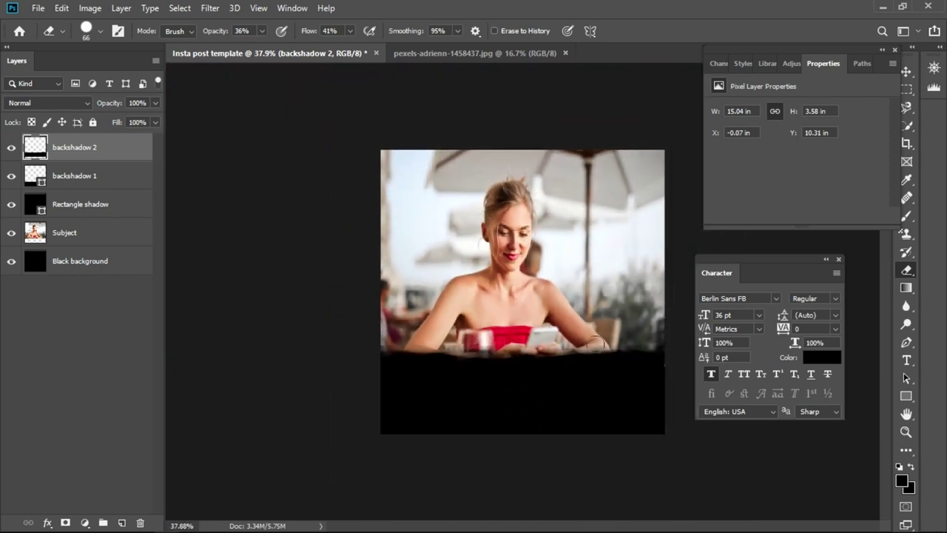
drag(592, 342, 562, 354)
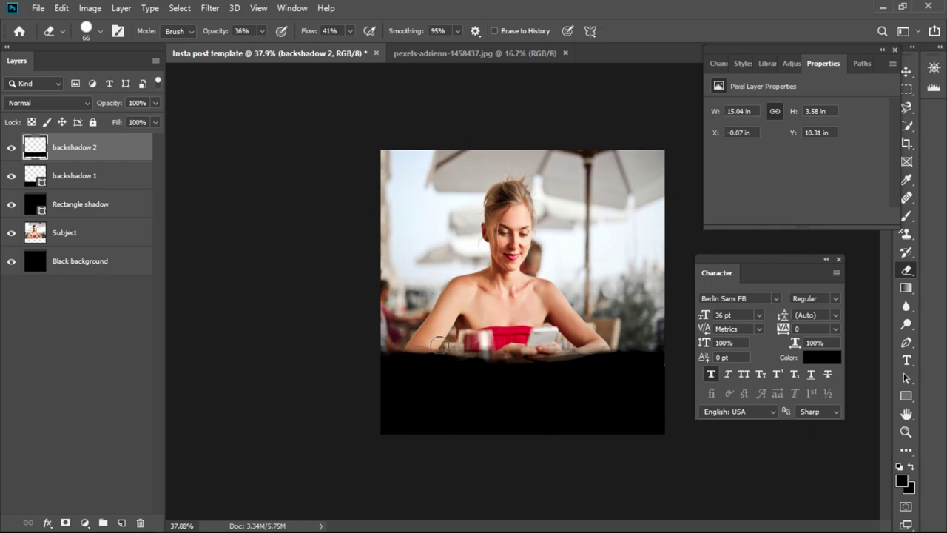
mouse_move(597, 338)
mouse_down()
mouse_move(549, 368)
mouse_move(488, 368)
mouse_move(445, 363)
mouse_move(393, 329)
mouse_up()
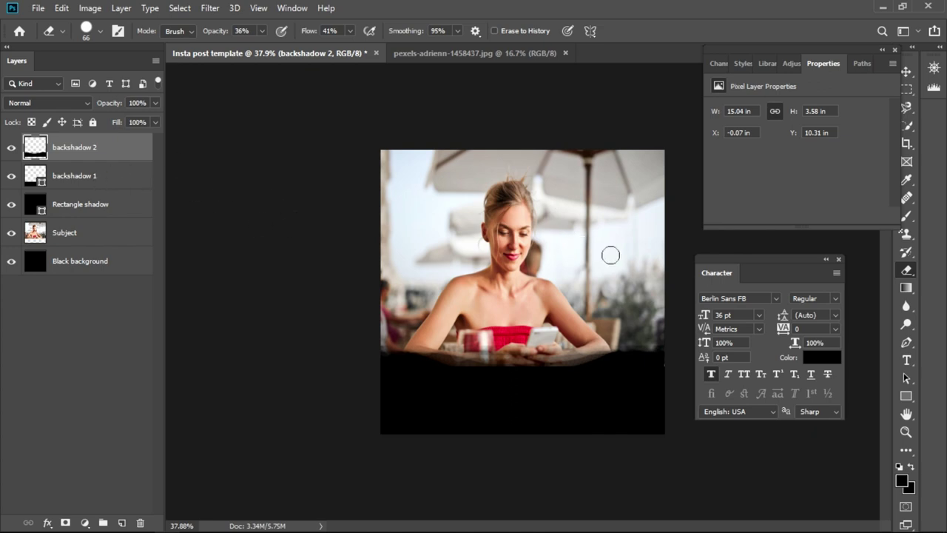
- Start a Berlin Sans FB 36 pt text layer in the black band below the photo
click(906, 71)
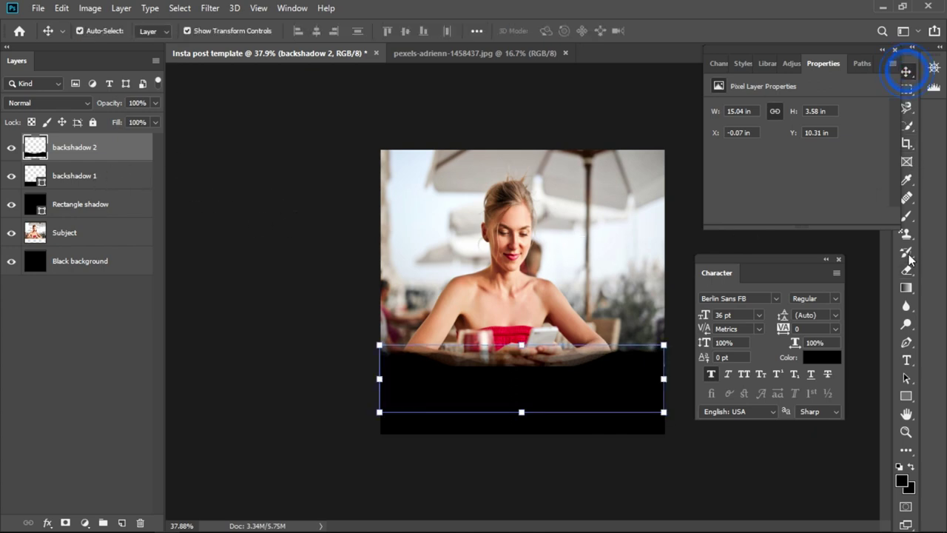
click(907, 363)
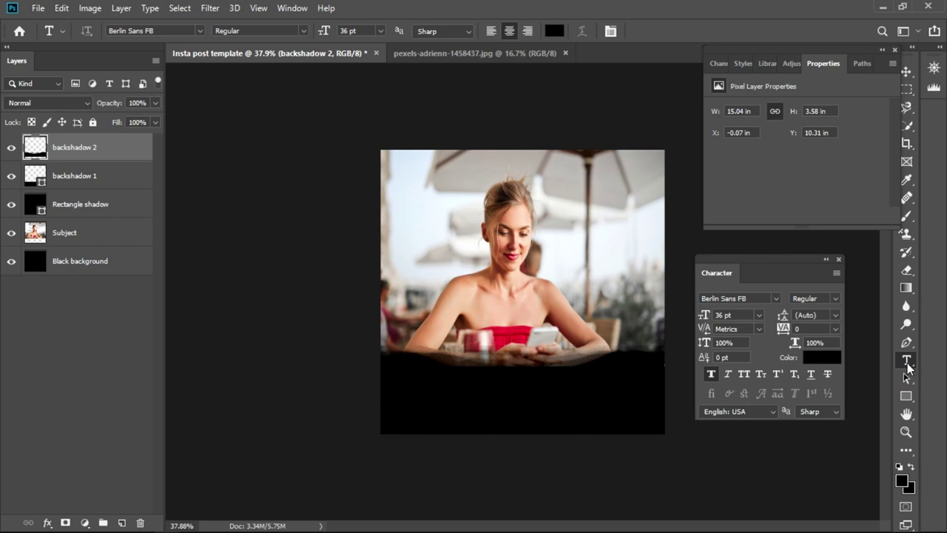
click(501, 388)
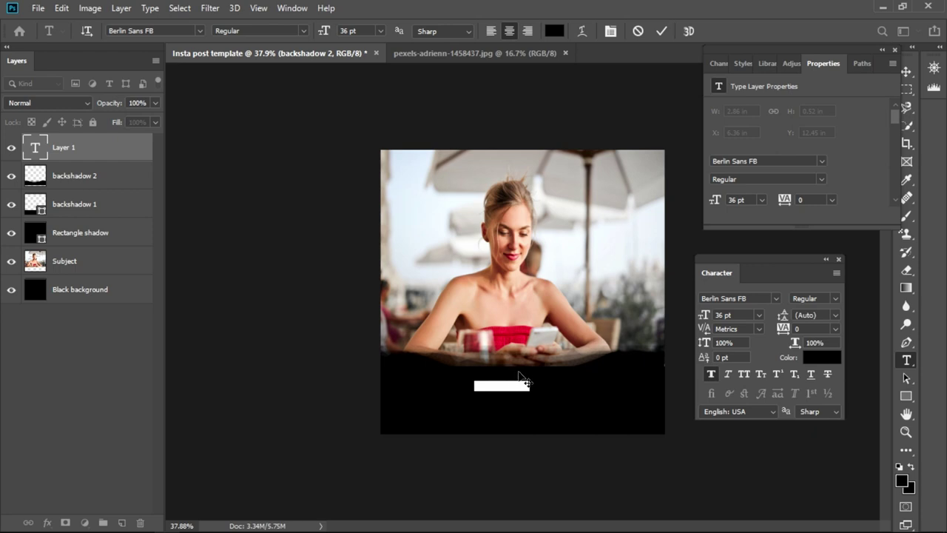
scroll(530, 372, up, 3)
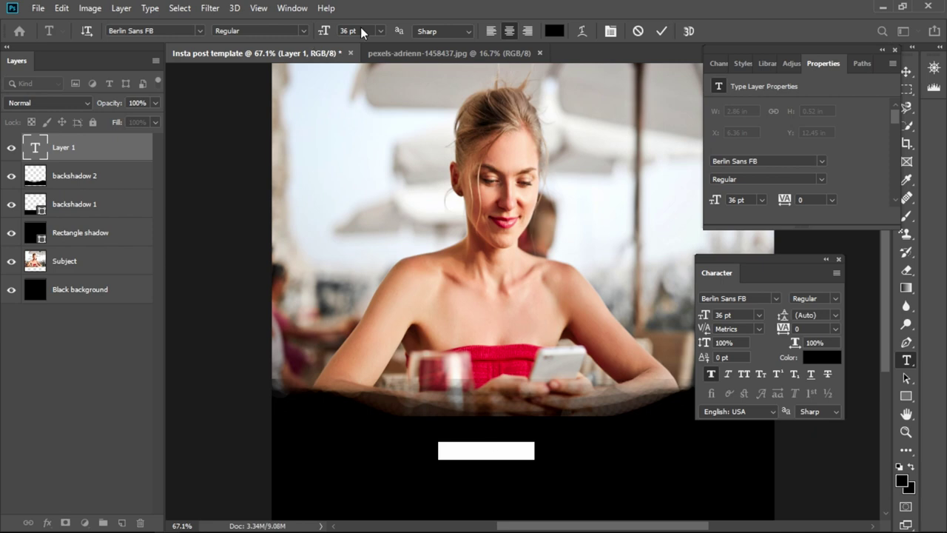
- Set the text colour to white (#ffffff)
click(554, 30)
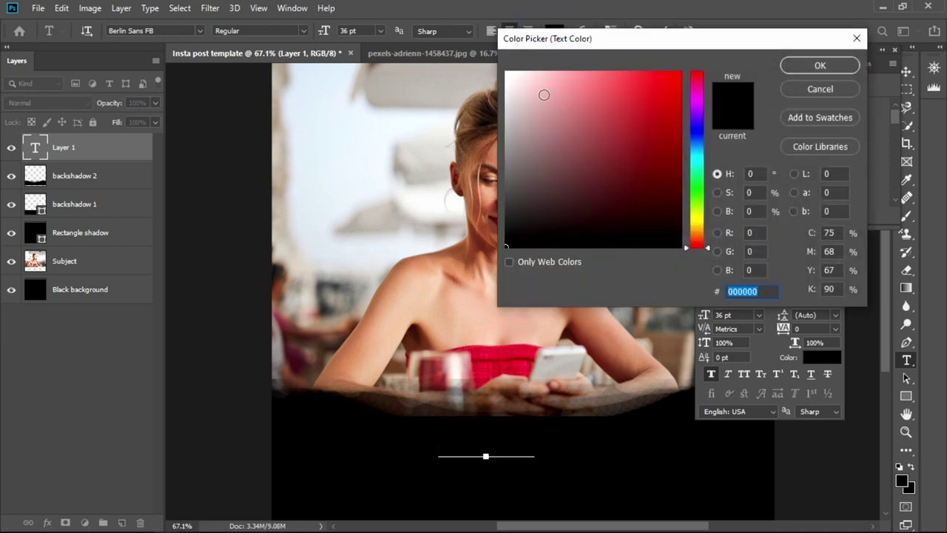
drag(543, 95, 505, 71)
click(813, 64)
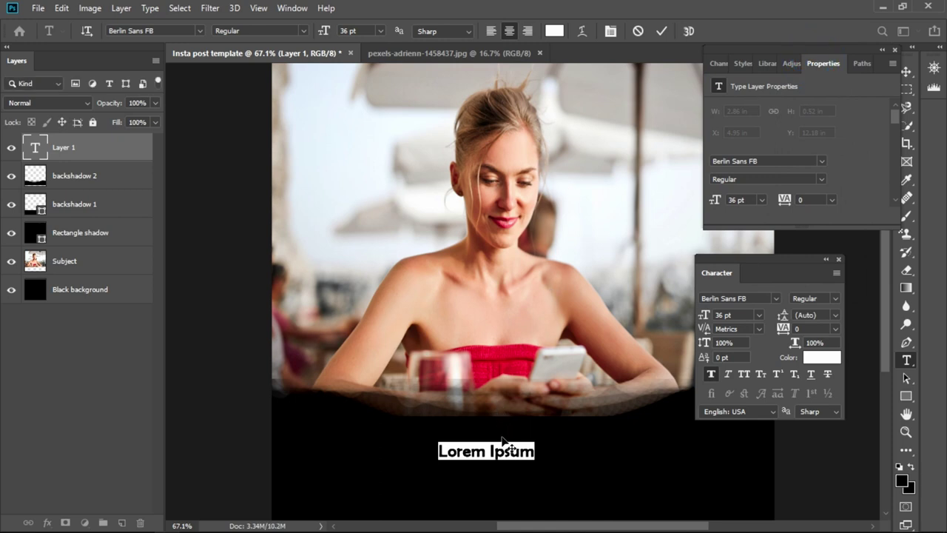
- Replace the Lorem Ipsum placeholder with 'HARD WORK PAYS' over 'YOU GOT IT RIGHT!'
click(509, 451)
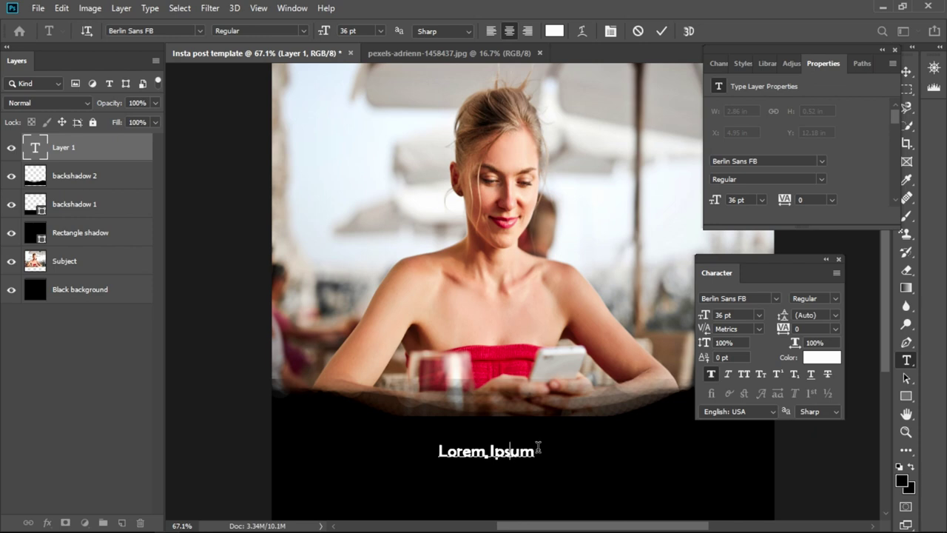
drag(538, 449, 432, 455)
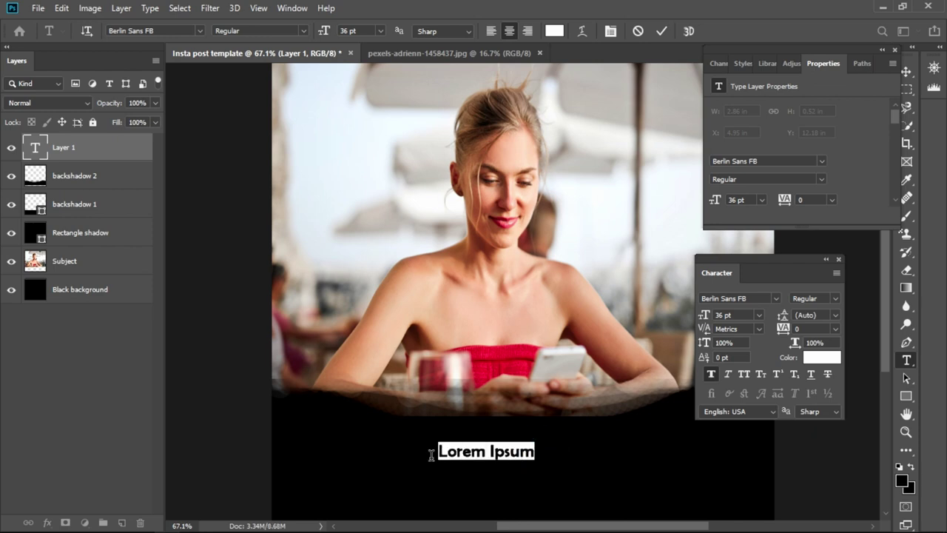
text(G)
key(BackSpace)
text(H)
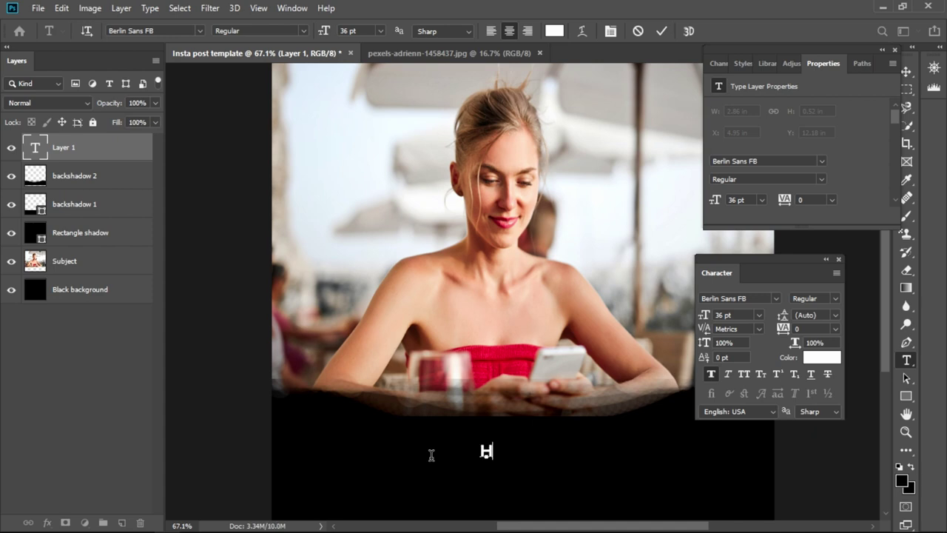
text(ARD W)
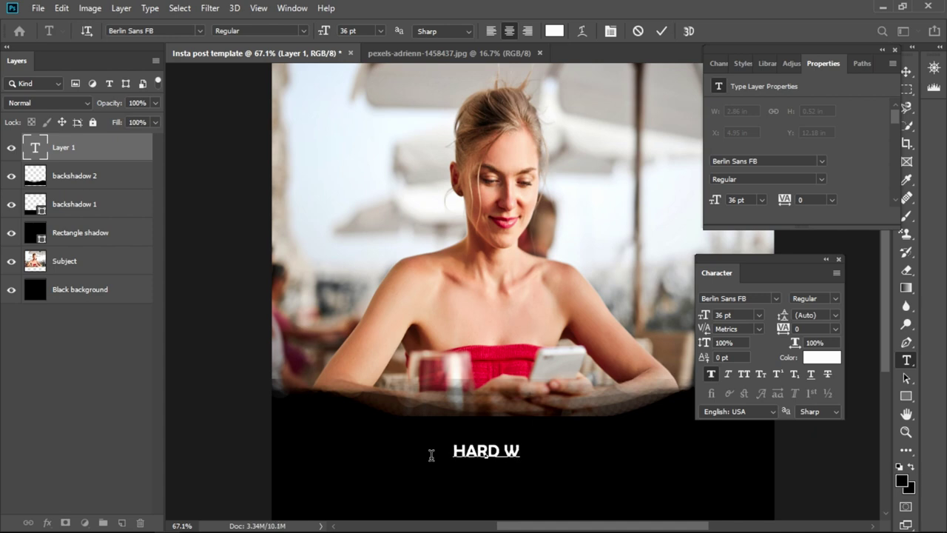
text(ORK P)
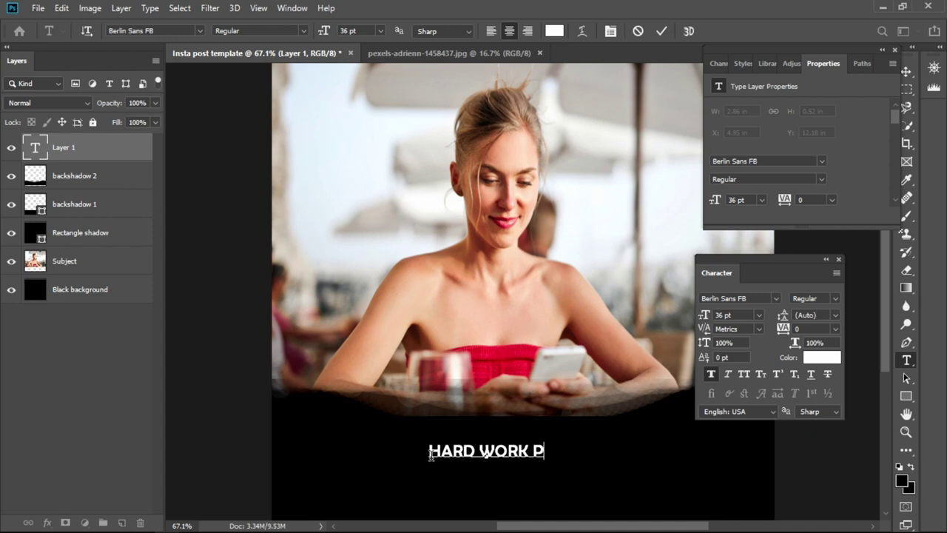
text(AYS)
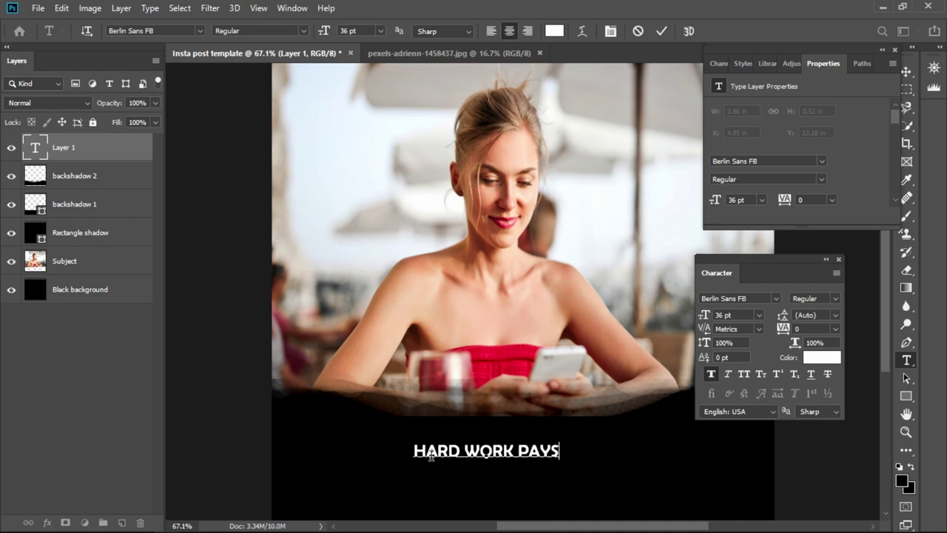
key(Return)
text(YOU)
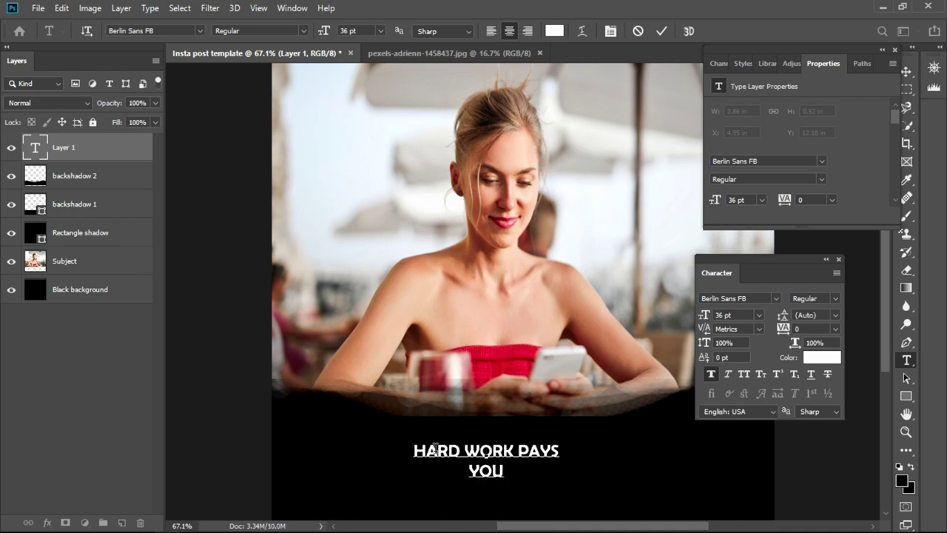
text( GOT )
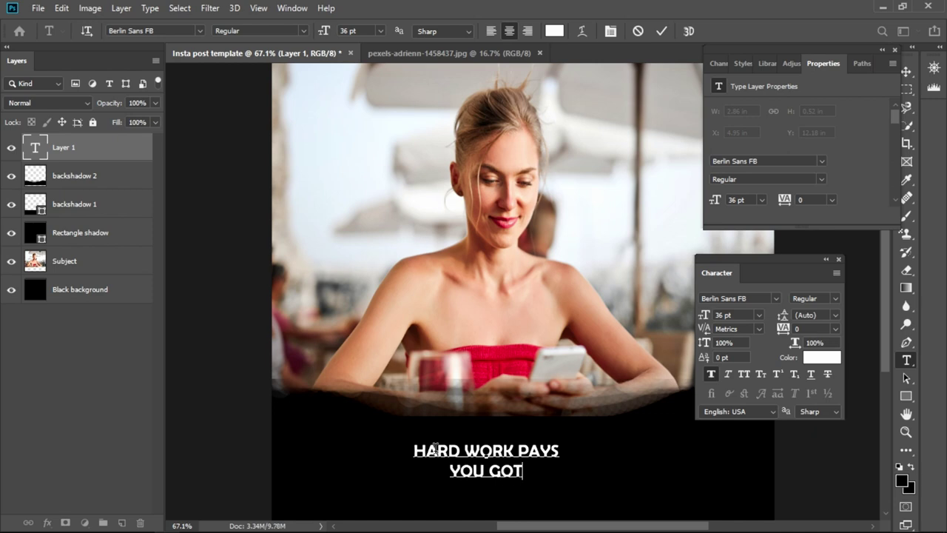
text(IT RI)
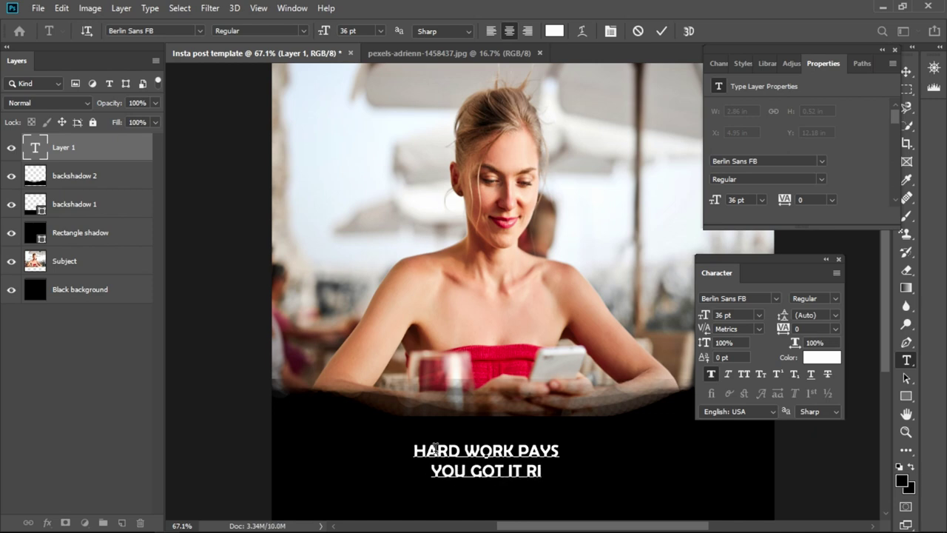
text(GHT)
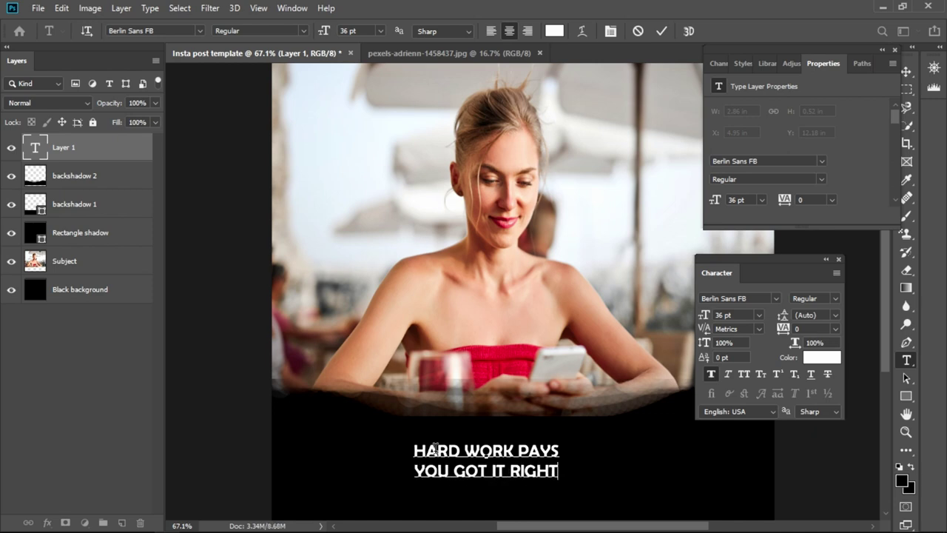
text(!)
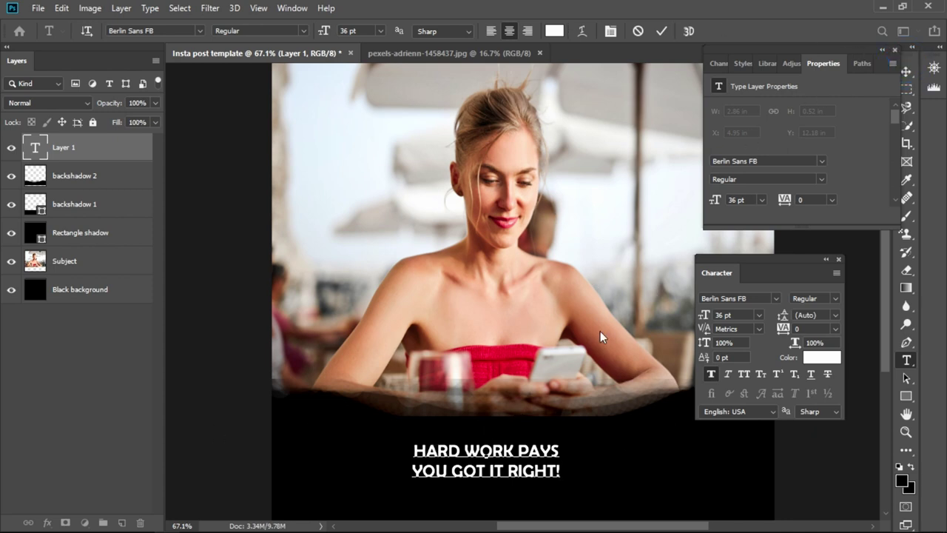
- Commit the caption text and rename its type layer to Main text
click(584, 457)
scroll(562, 443, down, 1)
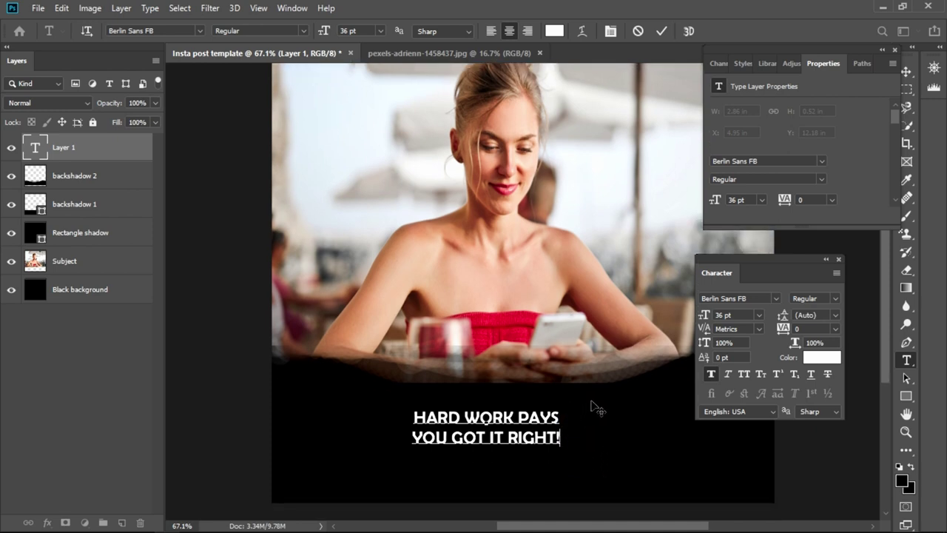
click(907, 71)
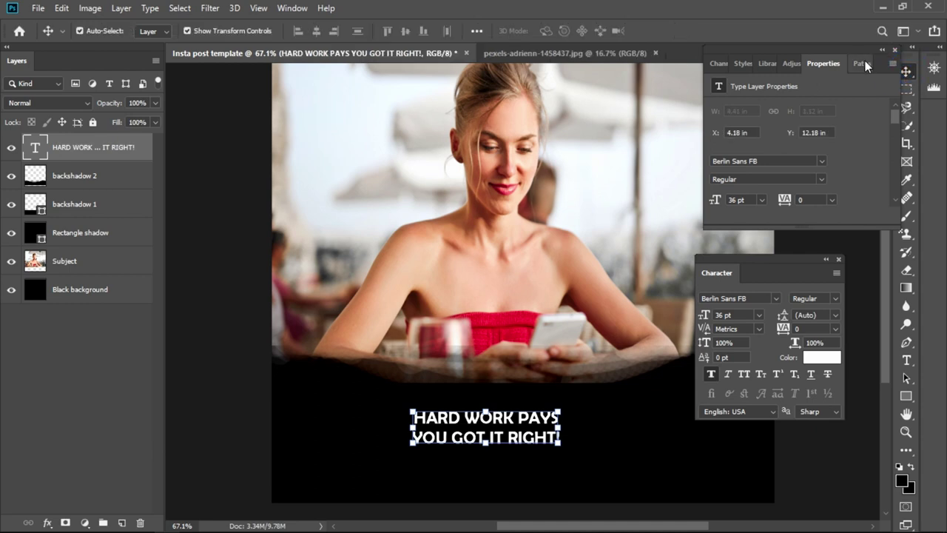
drag(856, 53, 808, 49)
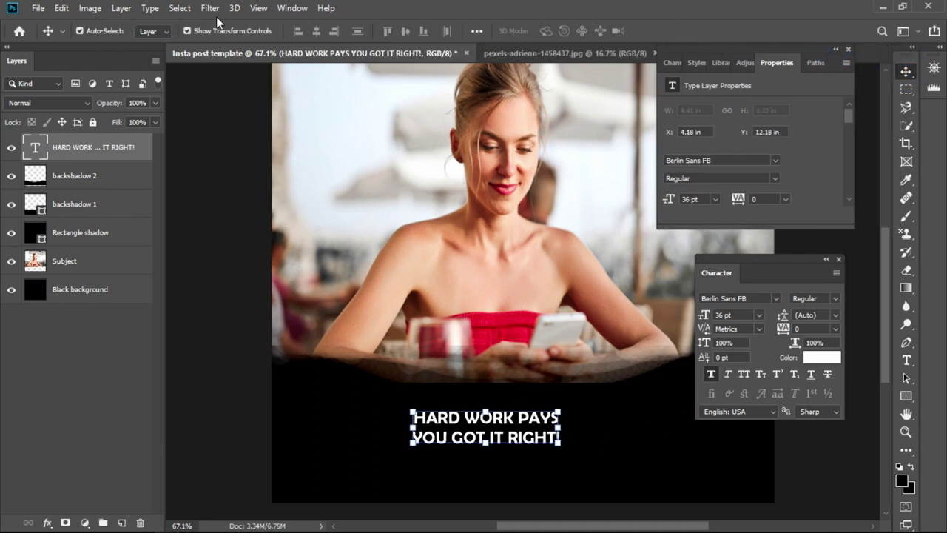
double_click(93, 148)
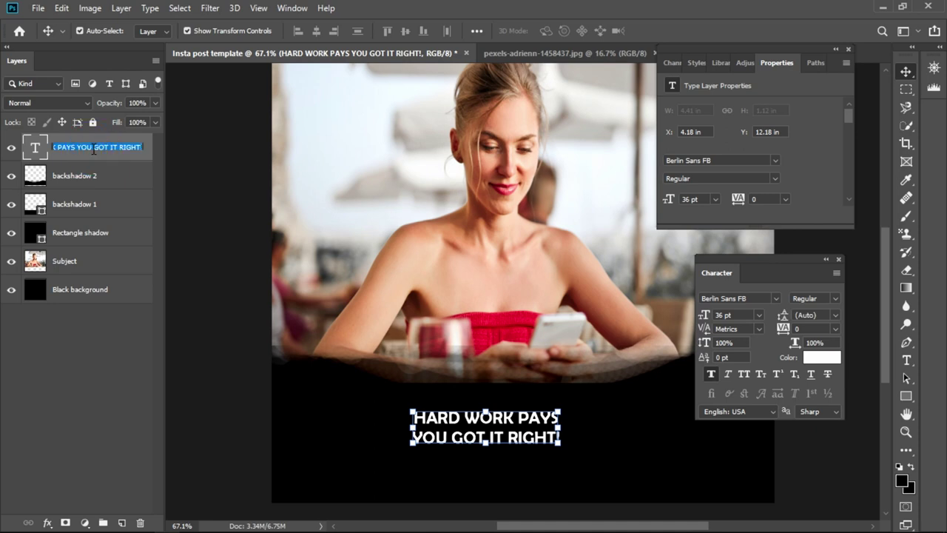
text(Main text)
key(Return)
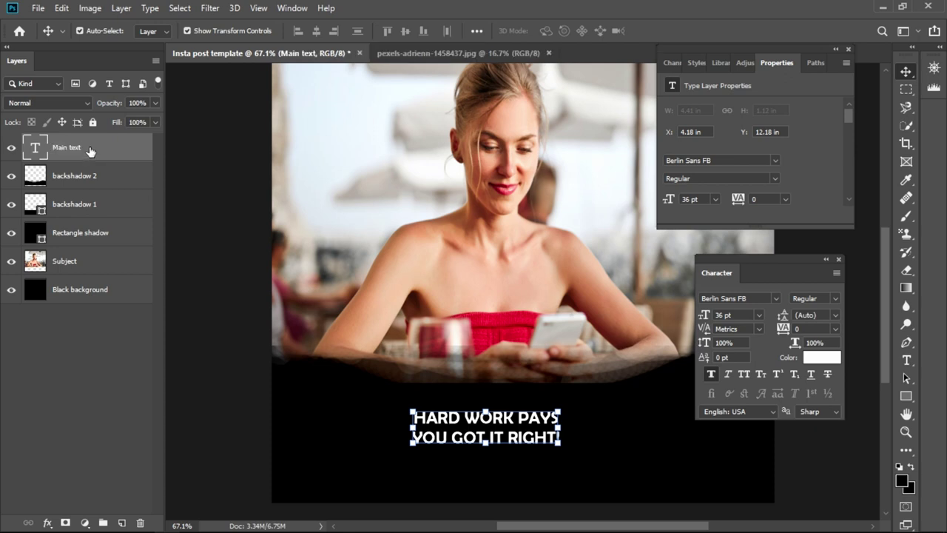
- Duplicate Main text, place the copy below it, and name it Author
key(ctrl+j)
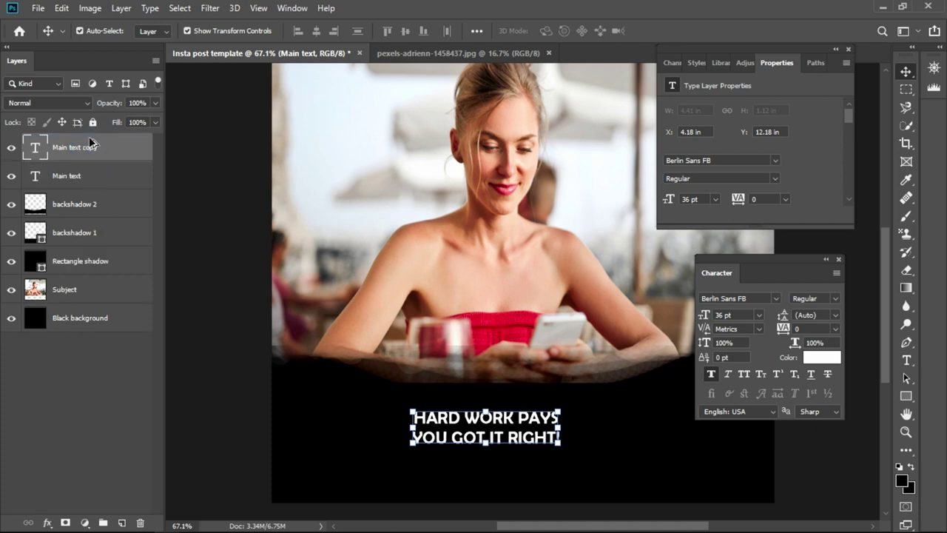
drag(79, 152, 74, 179)
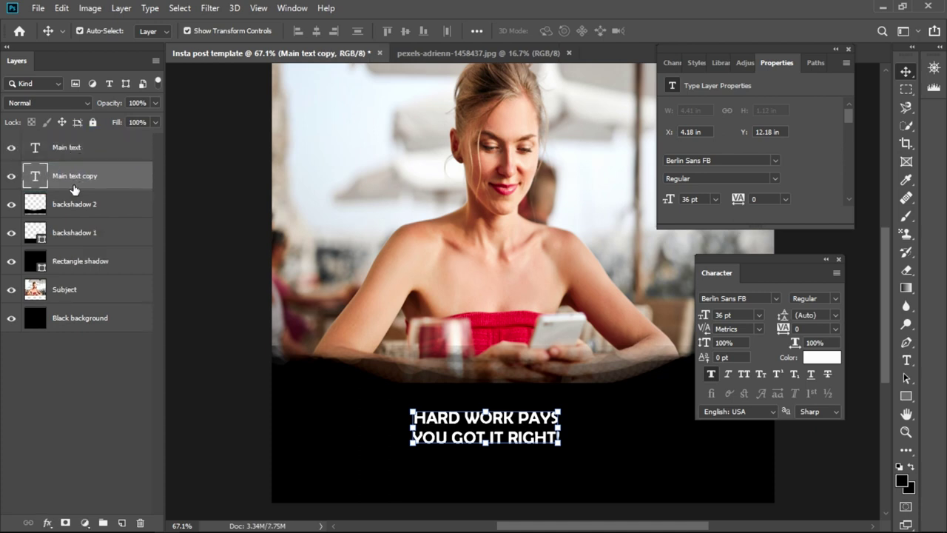
double_click(76, 176)
text(Author)
key(Return)
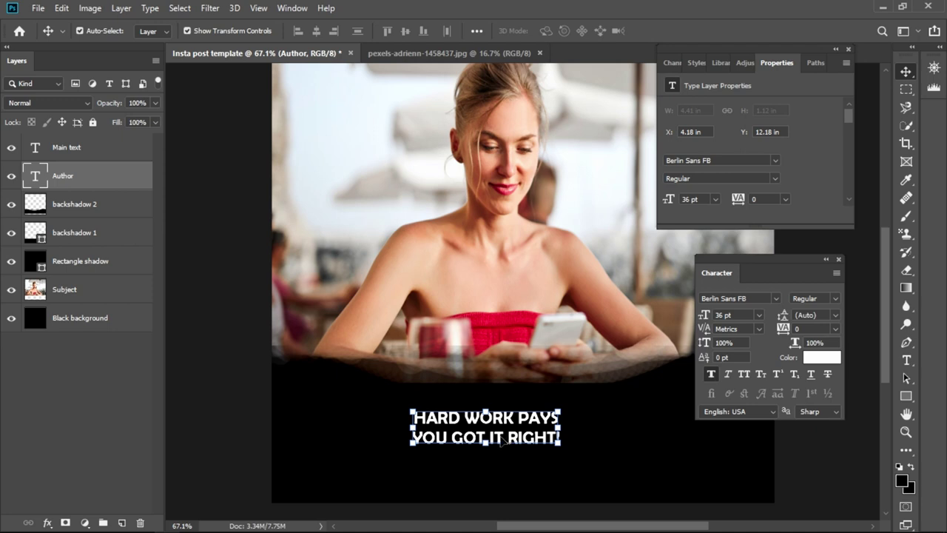
- Centre the upper quote in the black band and stack the second copy beneath it
key(ctrl+z)
drag(482, 432, 507, 430)
drag(509, 470, 542, 468)
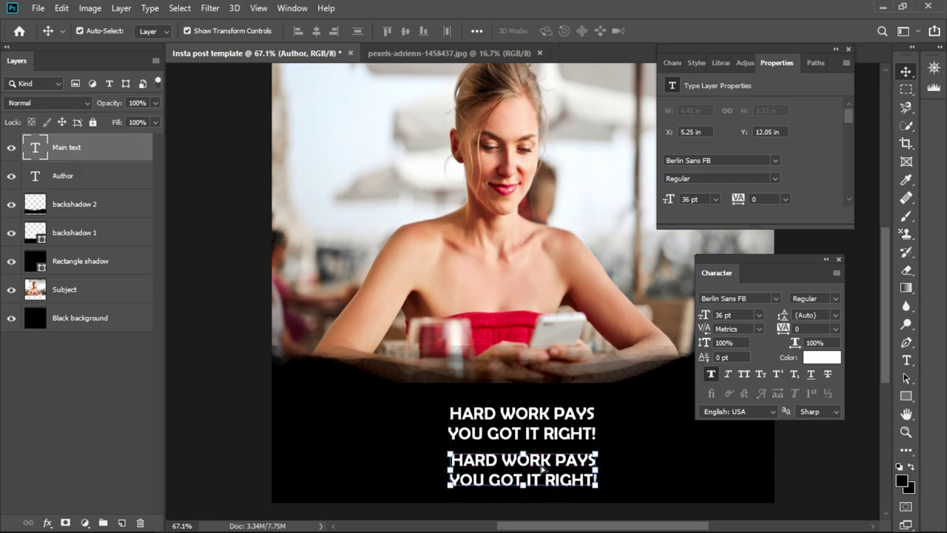
- Rewrite the lower quote copy as an 'IG |' line with the author's Instagram handle
double_click(542, 462)
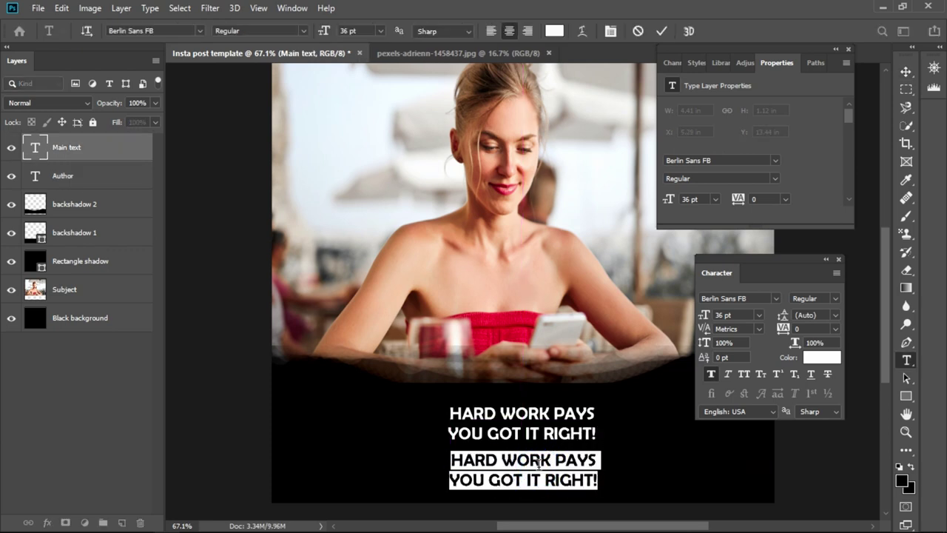
text(ig)
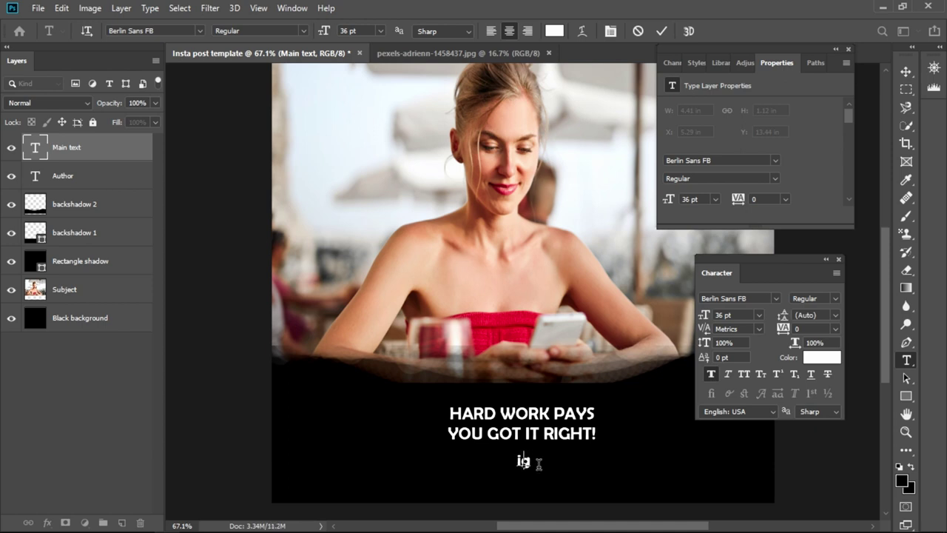
key(BackSpace)
key(BackSpace)
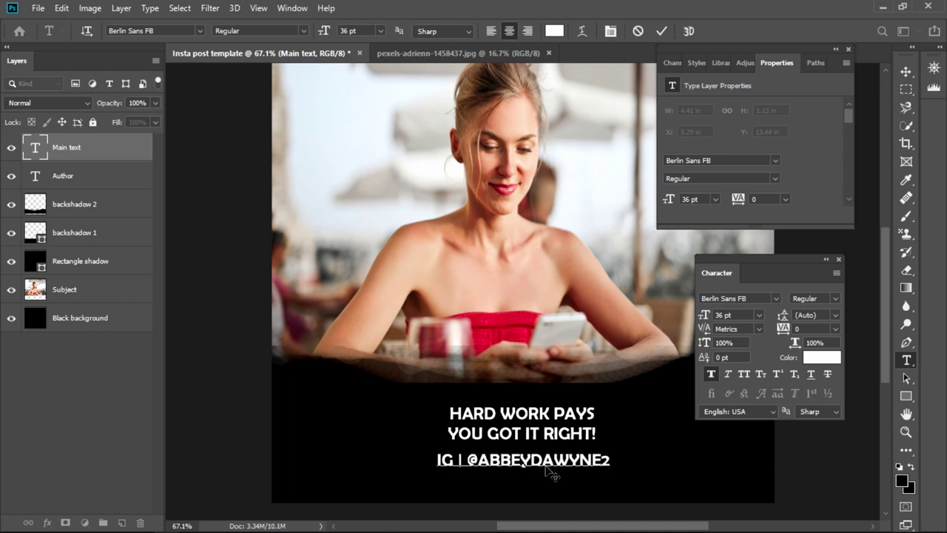
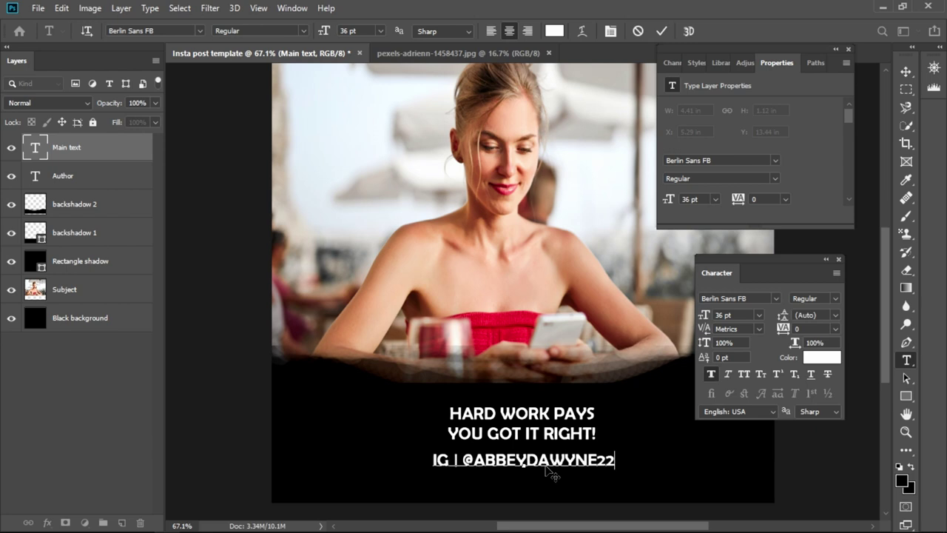
click(700, 460)
key(v)
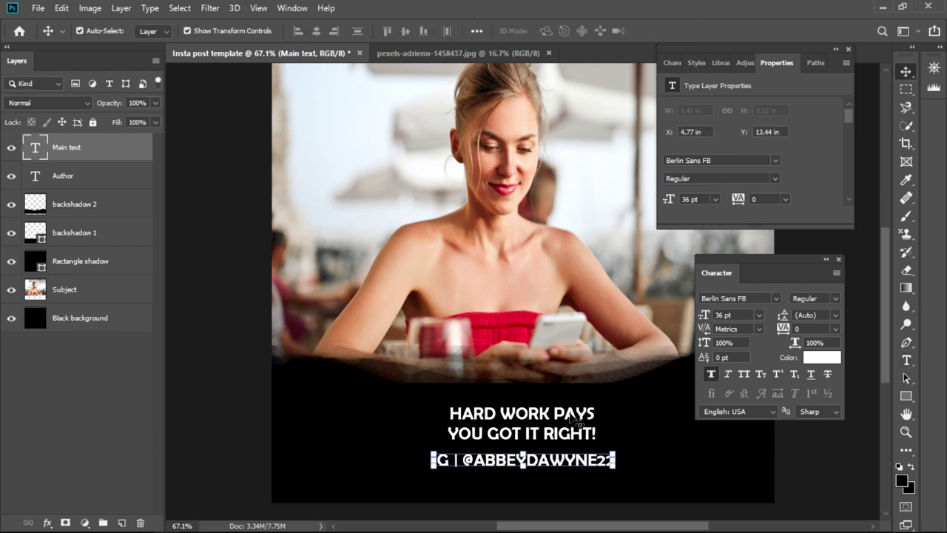
click(578, 419)
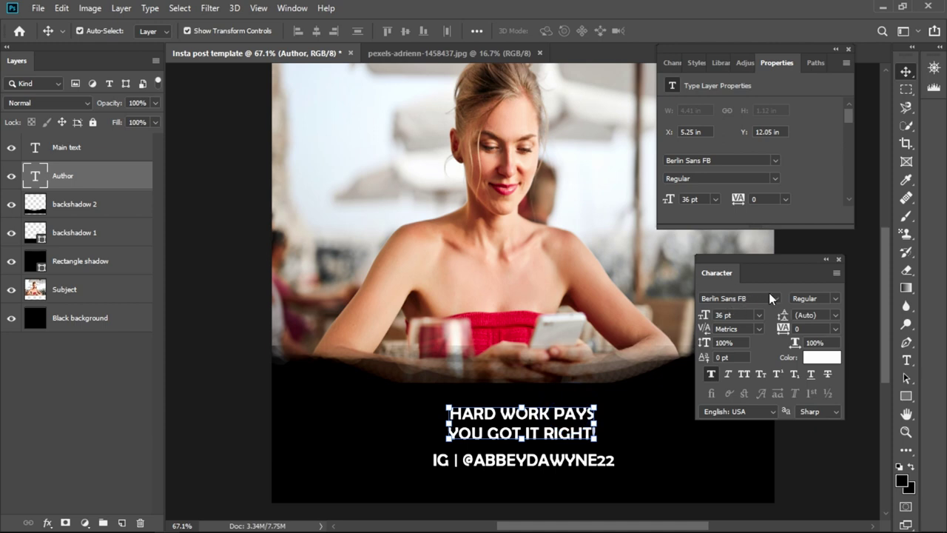
- Move the Character panel up and right, then hide and reshow it via Window > Character
drag(762, 270, 782, 245)
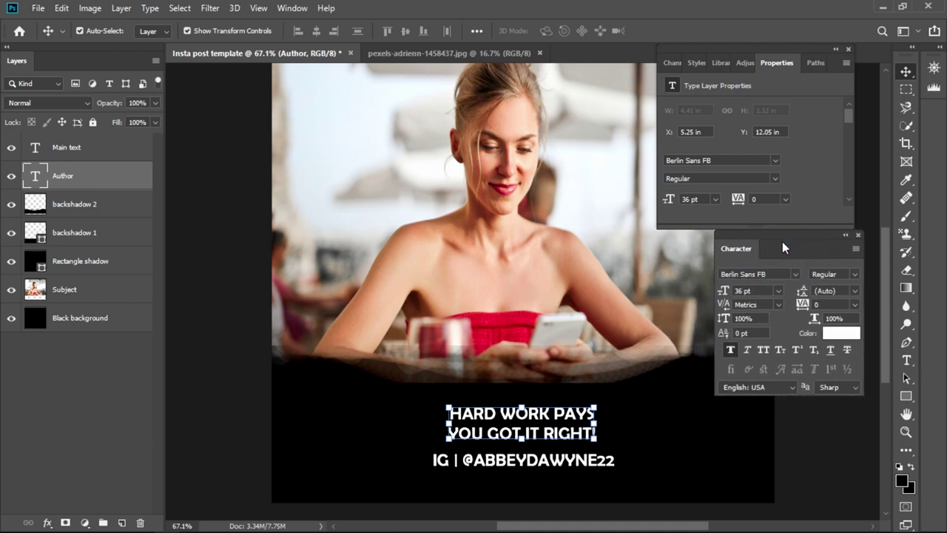
click(292, 8)
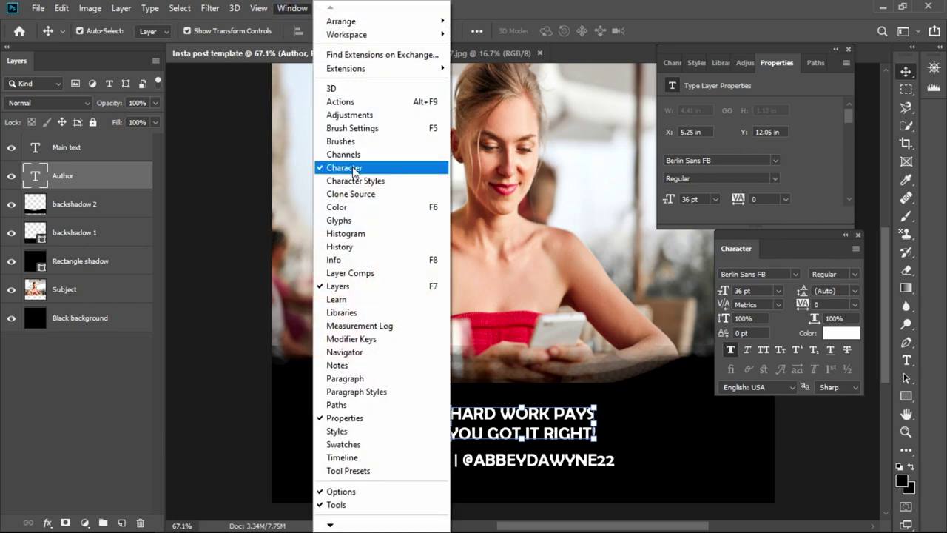
click(352, 169)
click(295, 9)
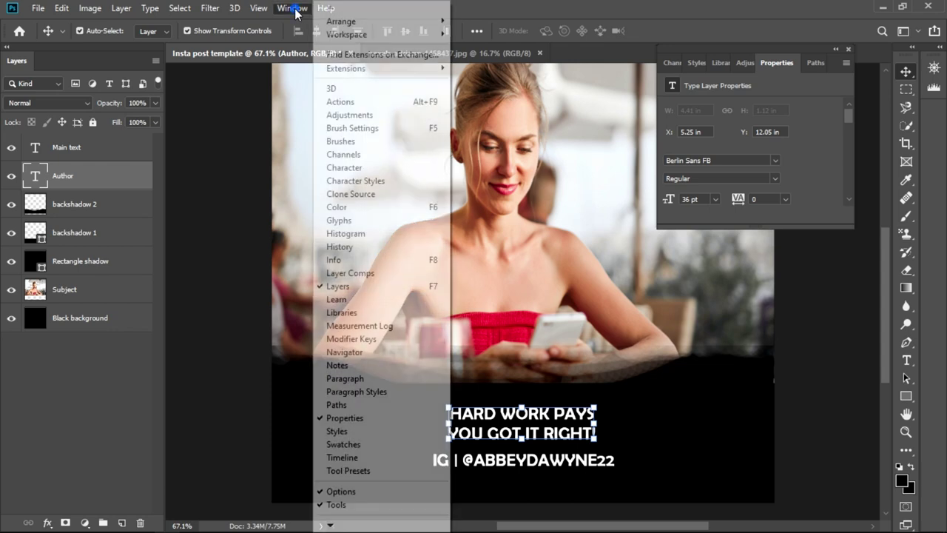
click(357, 167)
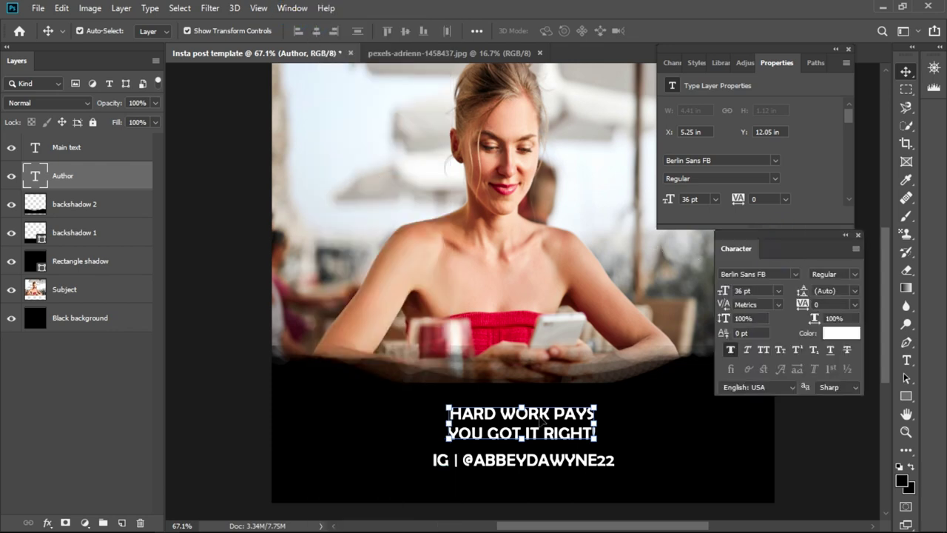
- Set the headline font to Berlin Sans FB
click(106, 177)
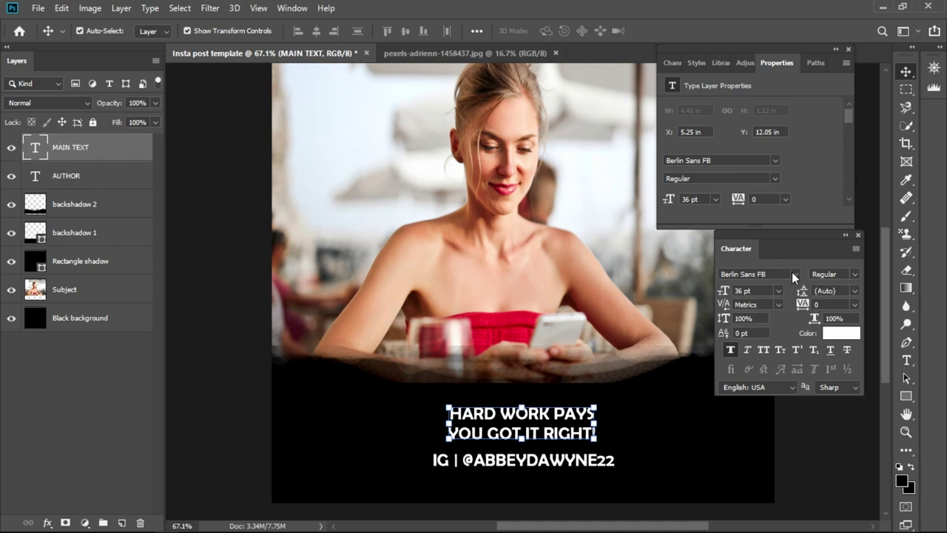
click(792, 272)
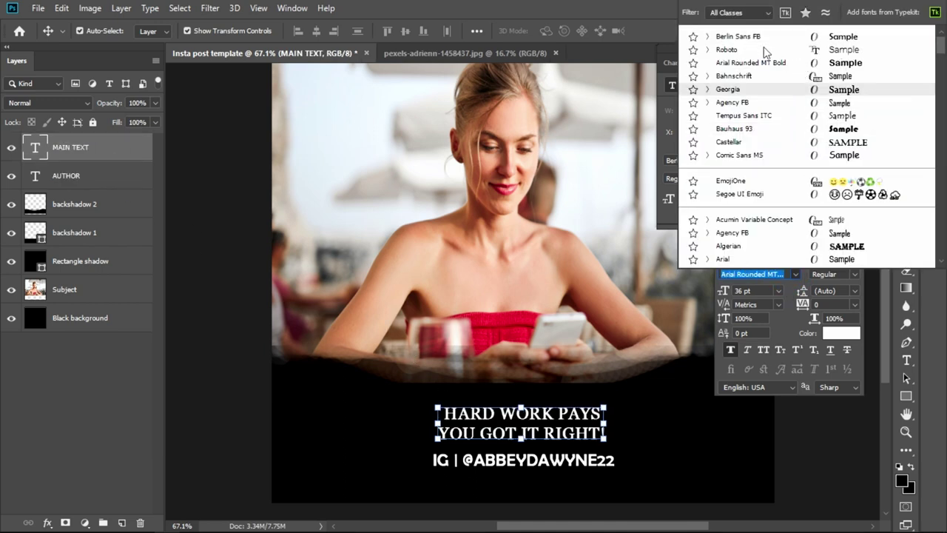
click(758, 37)
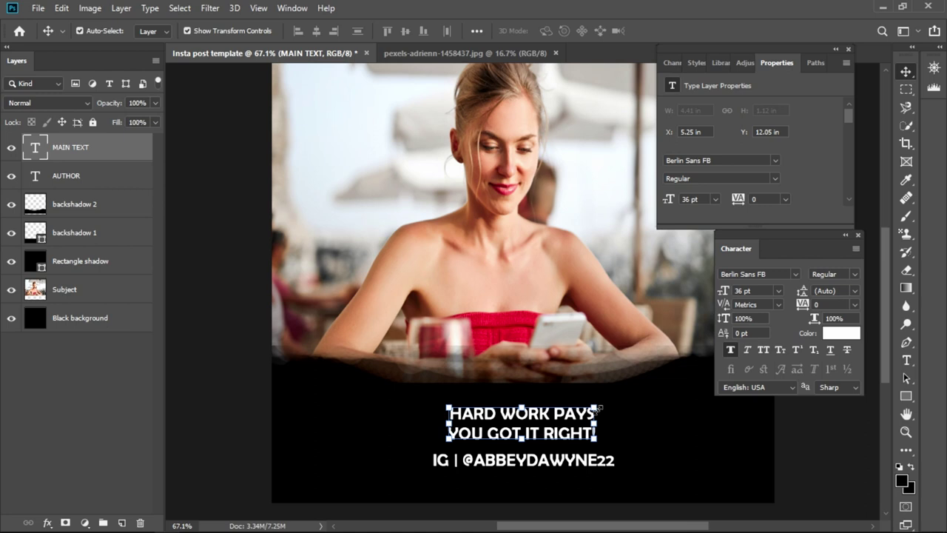
- Scale the headline up to 56.33 pt and nudge it slightly upward
drag(598, 407, 633, 372)
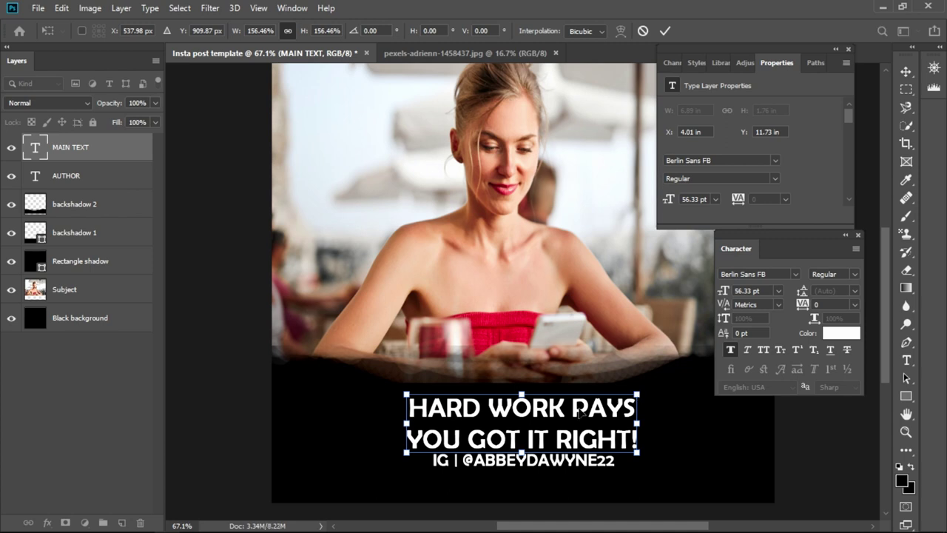
drag(567, 416, 565, 410)
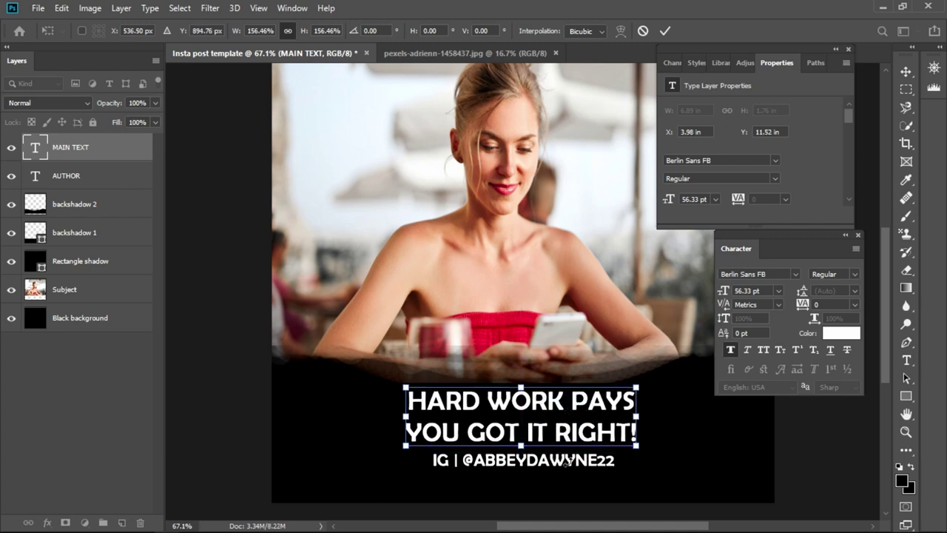
click(602, 461)
- Shrink the IG handle line to 25.93 pt and centre it beneath the headline
click(684, 466)
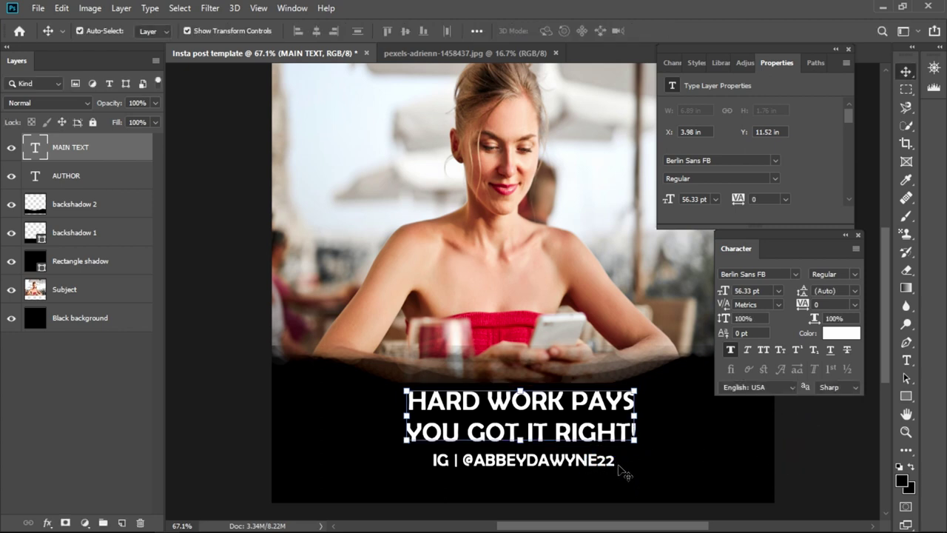
drag(590, 464, 642, 459)
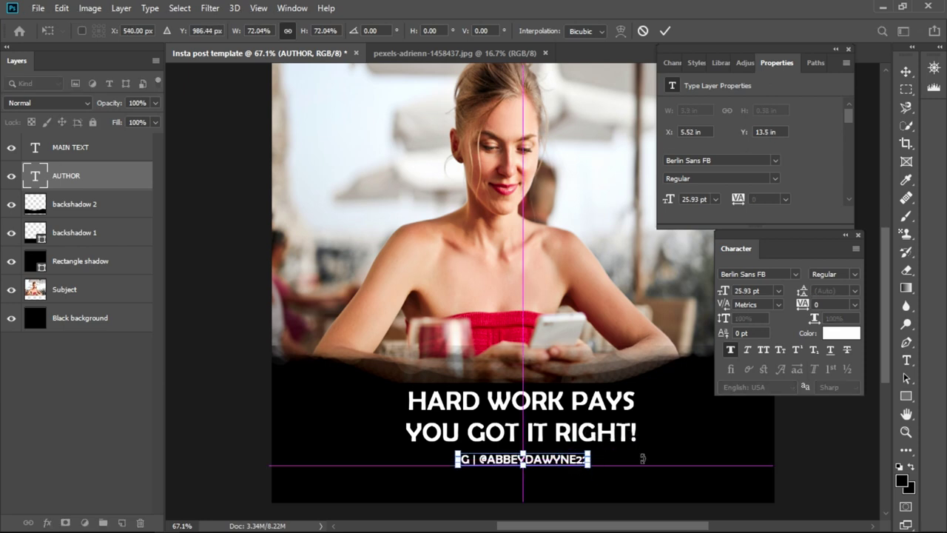
click(834, 435)
click(831, 435)
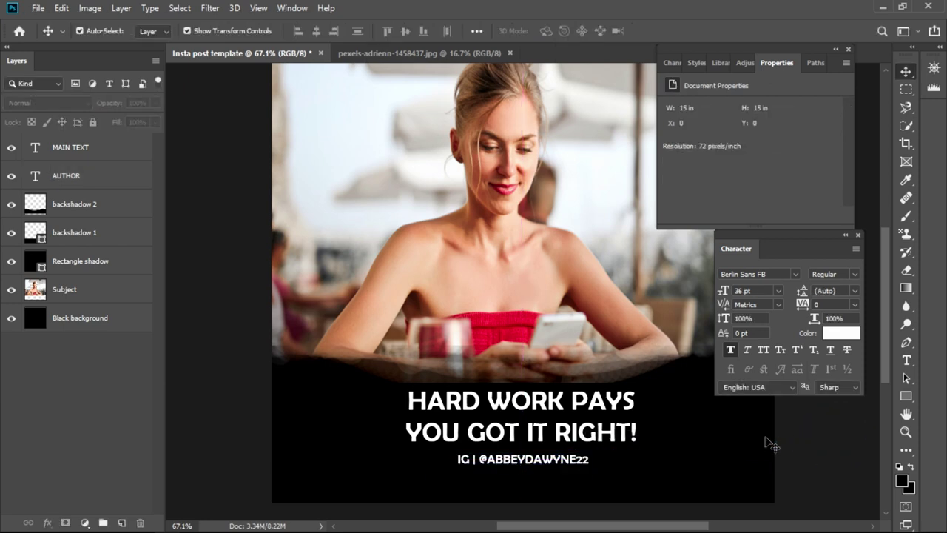
double_click(551, 460)
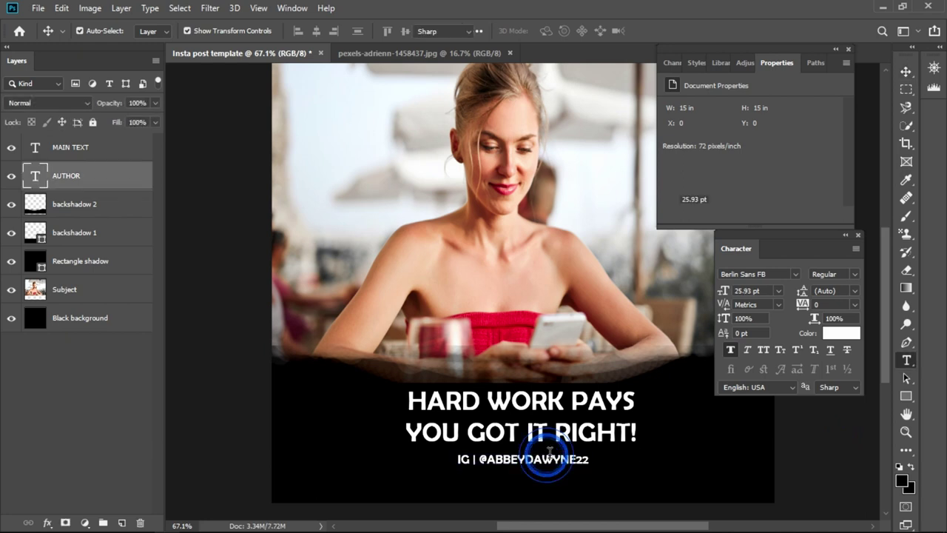
click(581, 460)
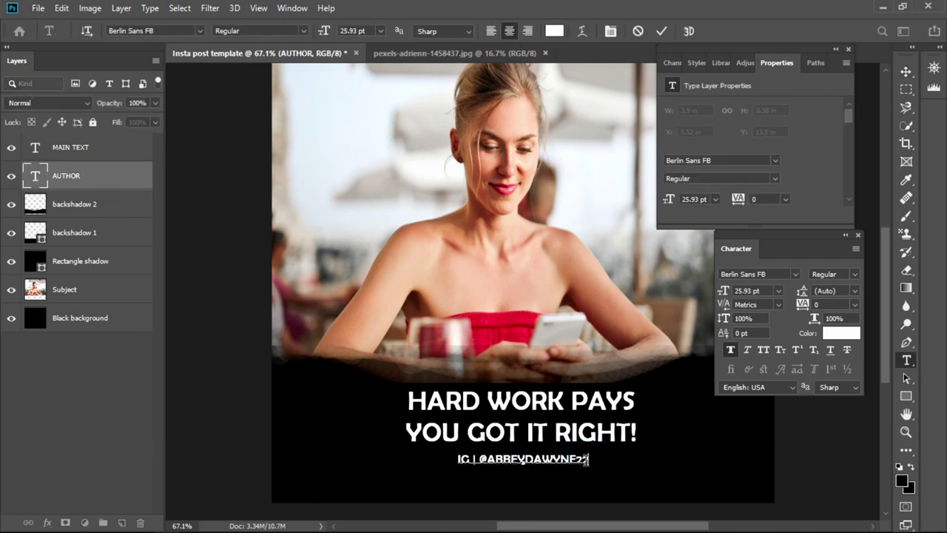
key(BackSpace)
key(BackSpace)
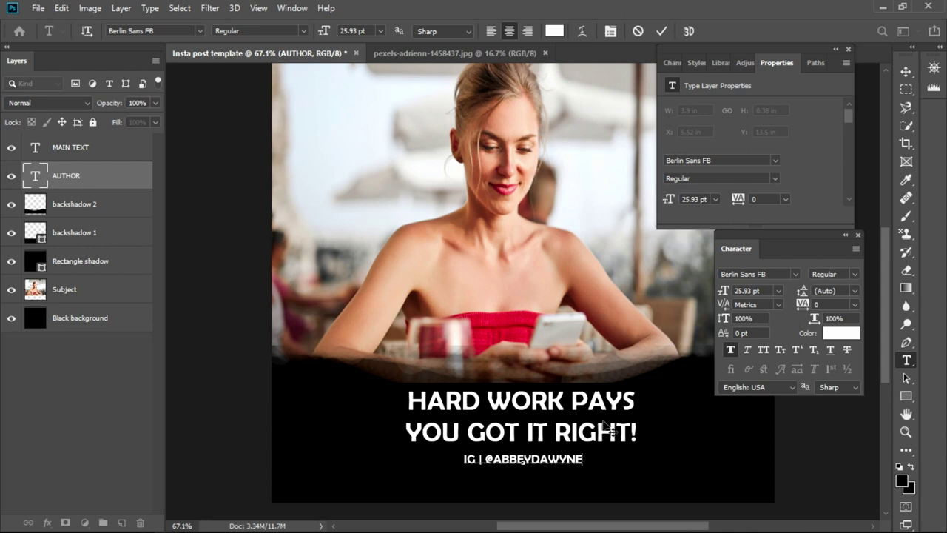
text(22)
key(ctrl+Return)
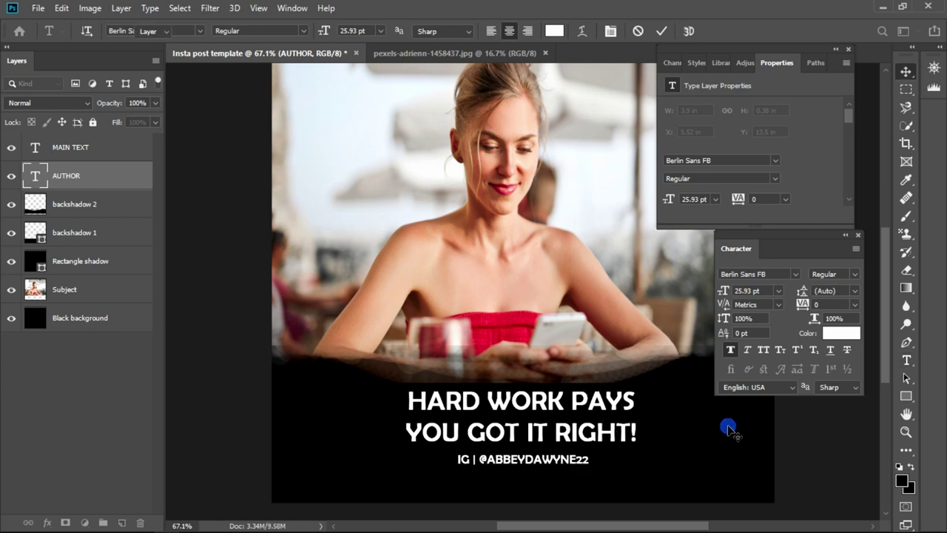
key(v)
click(727, 432)
click(821, 411)
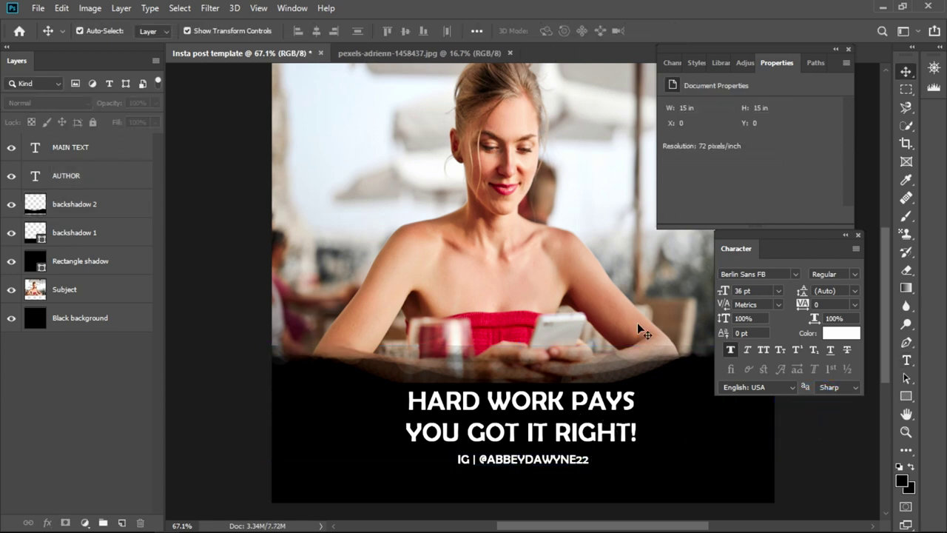
click(575, 418)
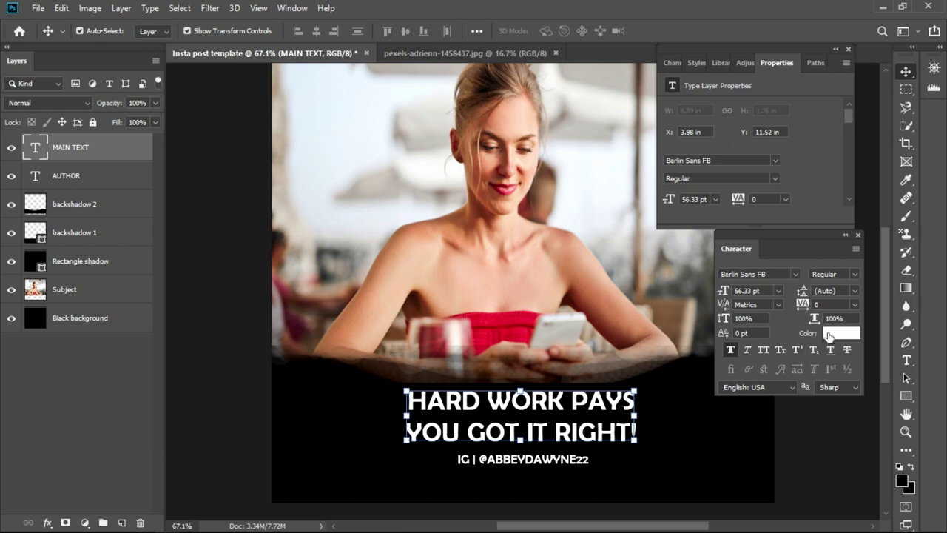
- Set the headline text colour to orange #ffa800 in the Color Picker
click(836, 333)
drag(690, 217, 697, 233)
drag(648, 135, 684, 72)
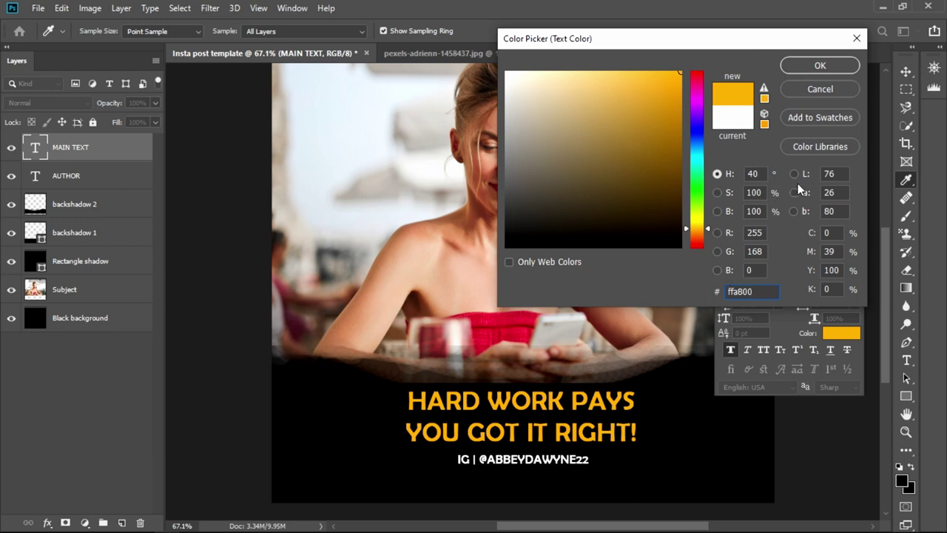
click(810, 67)
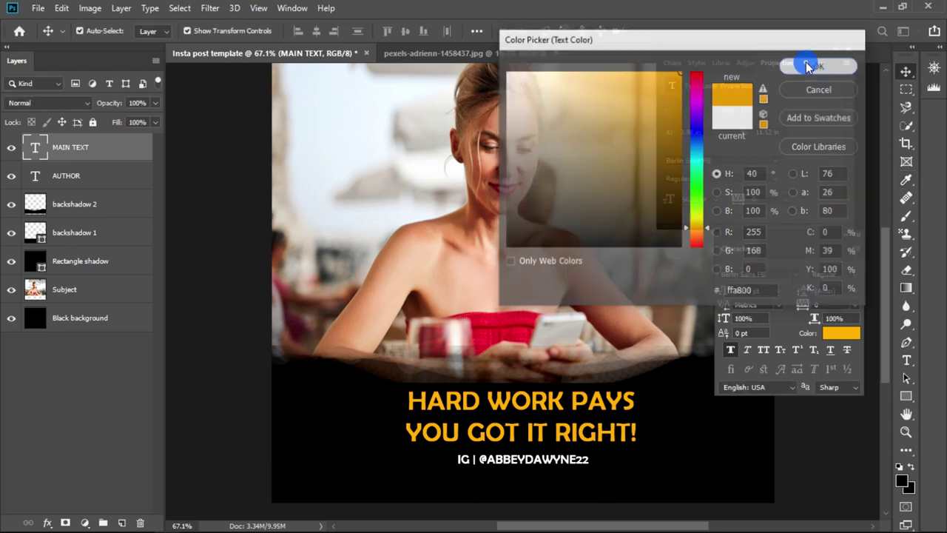
- Reselect the MAIN TEXT headline layer
click(676, 438)
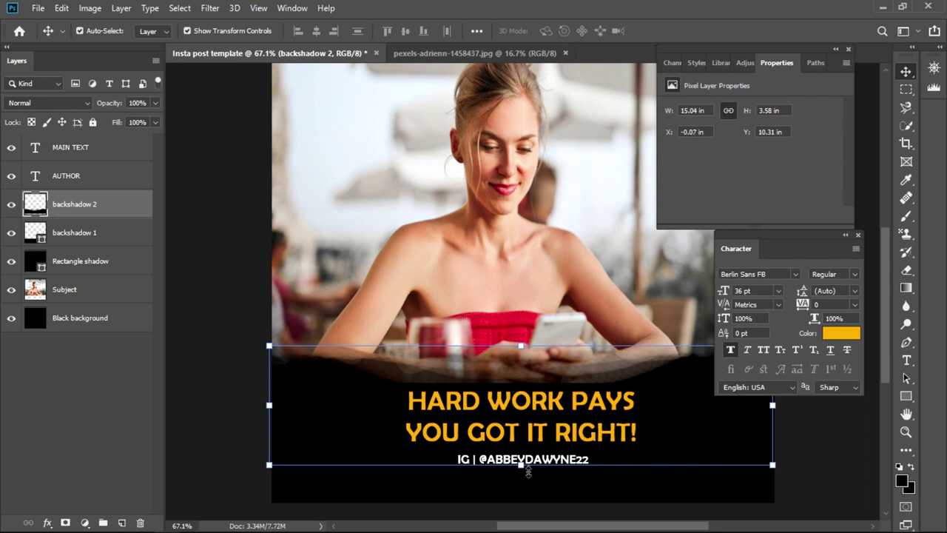
click(818, 431)
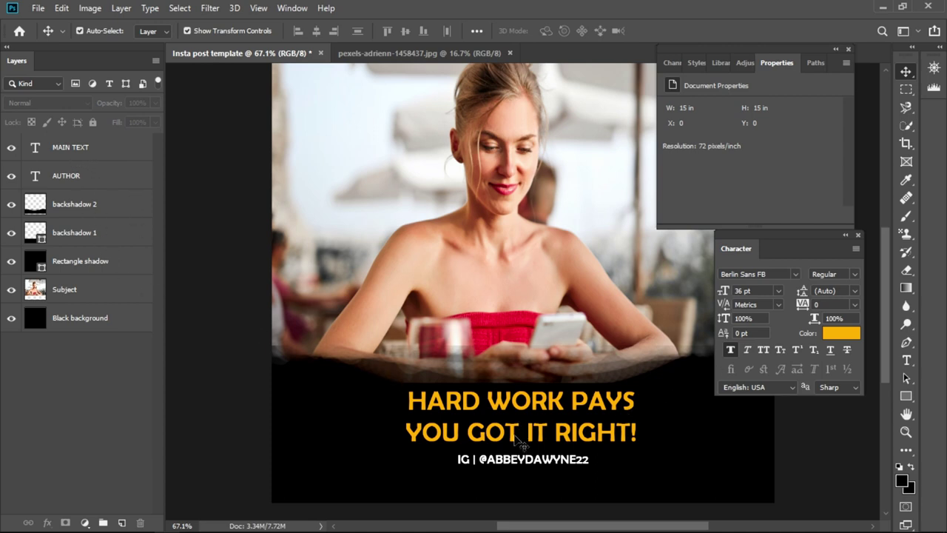
click(70, 150)
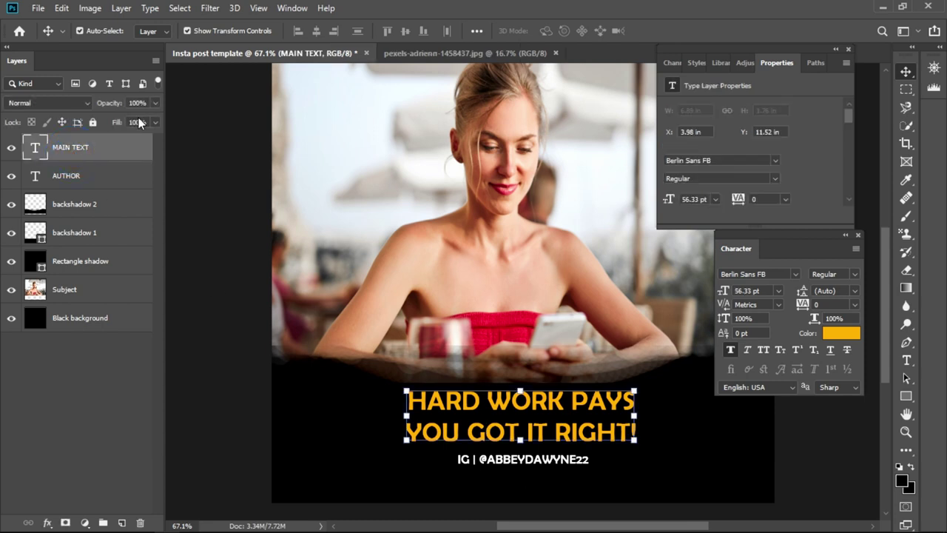
- Open the headline's Blending Options, trying opacity but keeping Normal mode at 100%
click(49, 522)
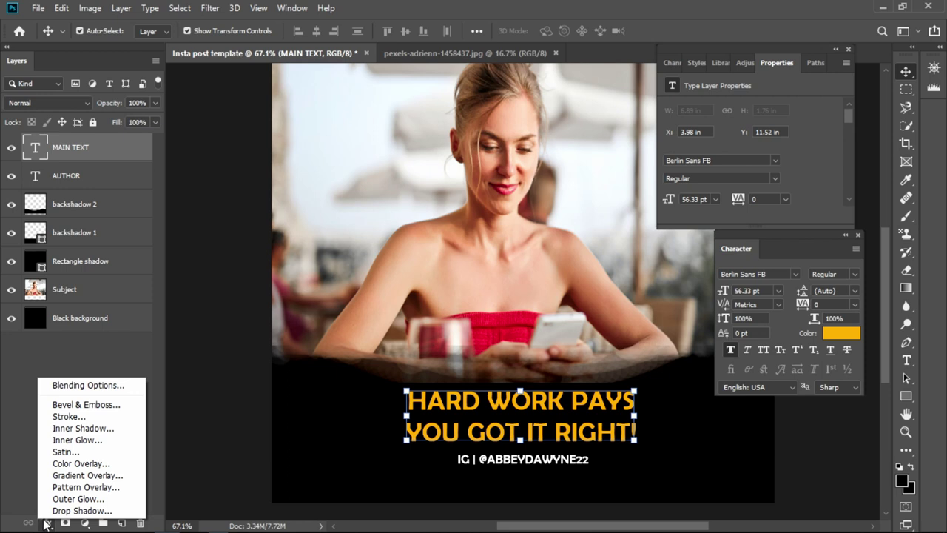
click(86, 386)
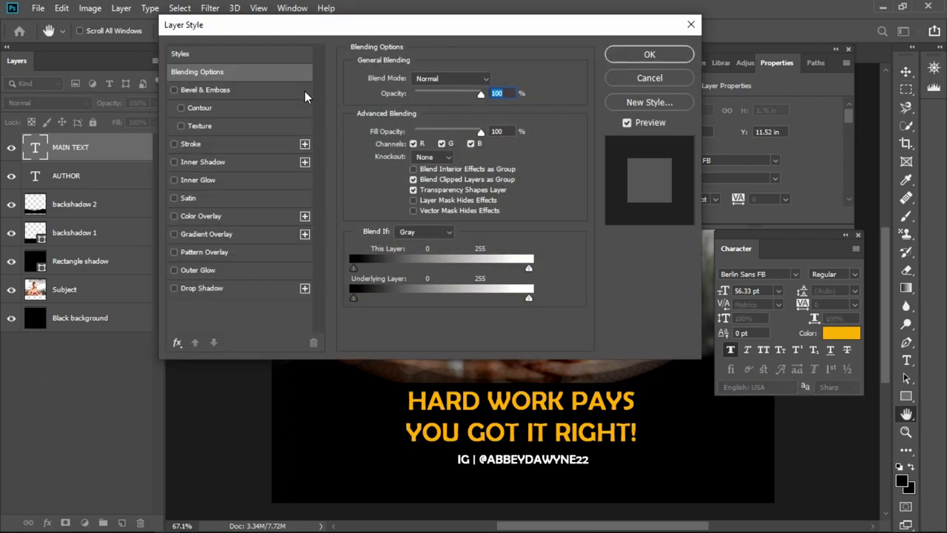
drag(418, 29, 287, 22)
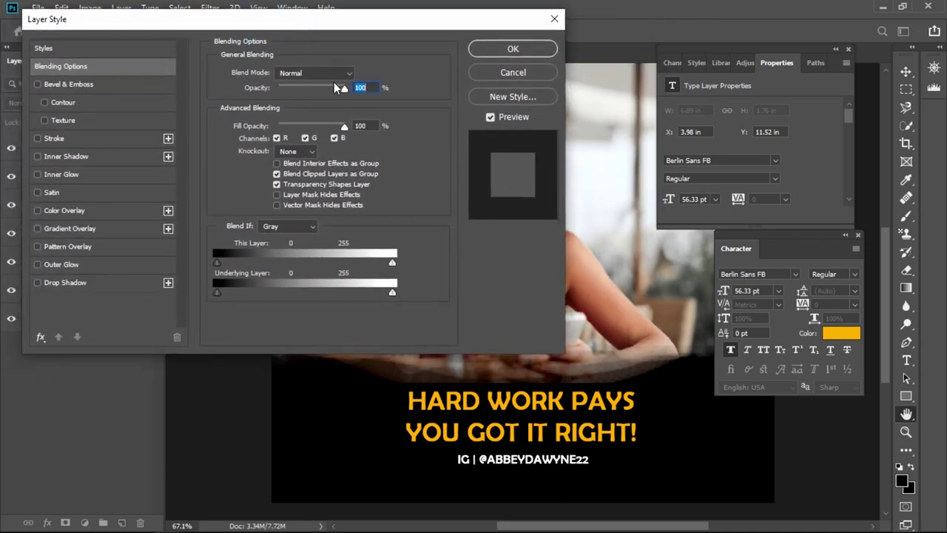
drag(335, 85, 356, 91)
click(326, 74)
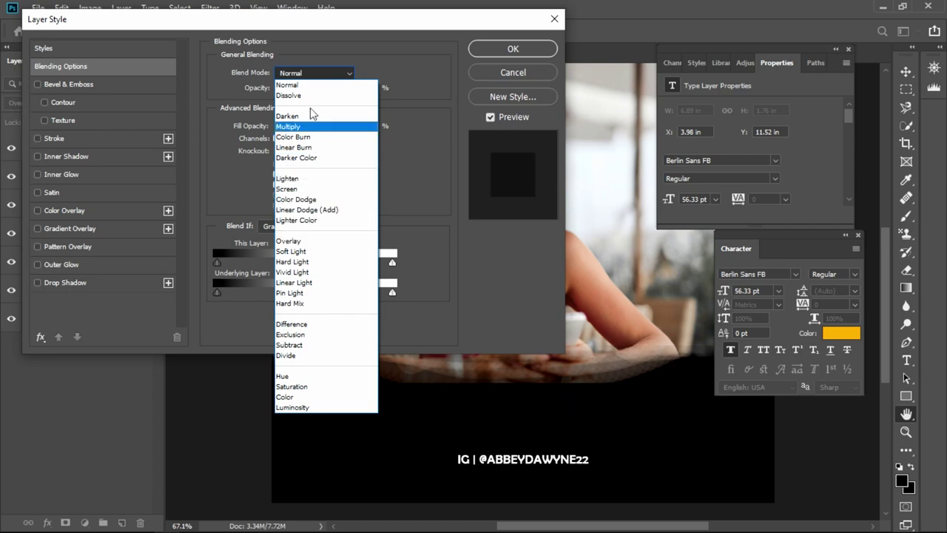
click(309, 86)
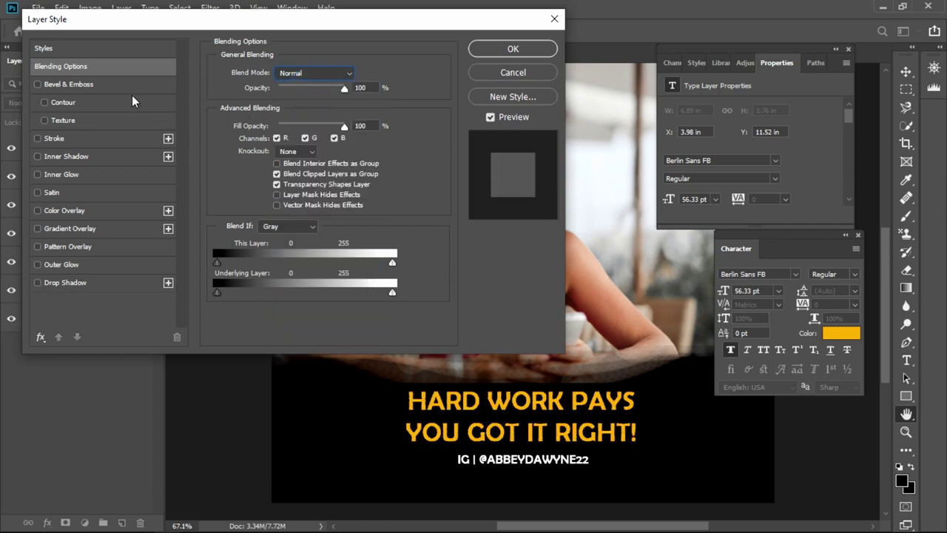
- Add a Dissolve angle gradient overlay at 45% opacity, 32° angle, 89% scale
click(87, 230)
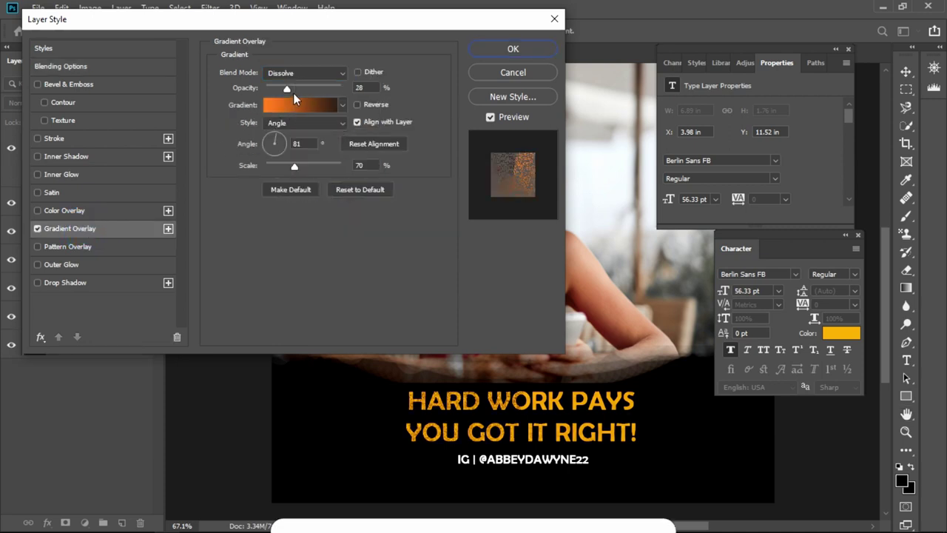
mouse_move(288, 90)
mouse_down()
mouse_move(326, 90)
mouse_move(298, 89)
mouse_up()
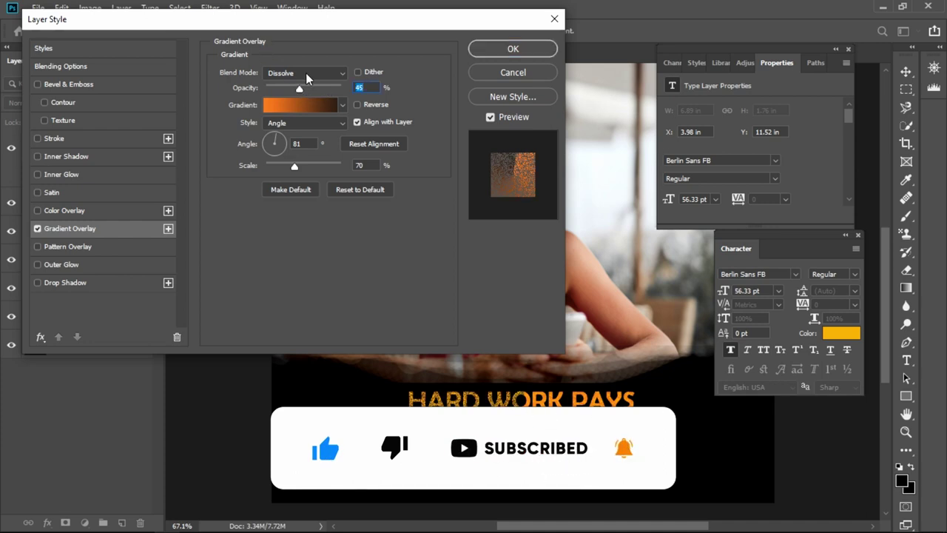
click(306, 72)
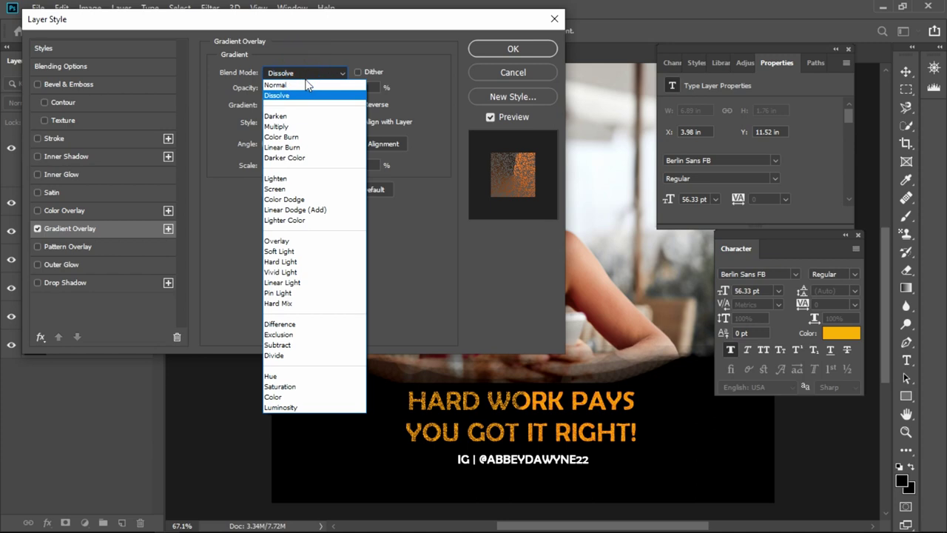
click(305, 73)
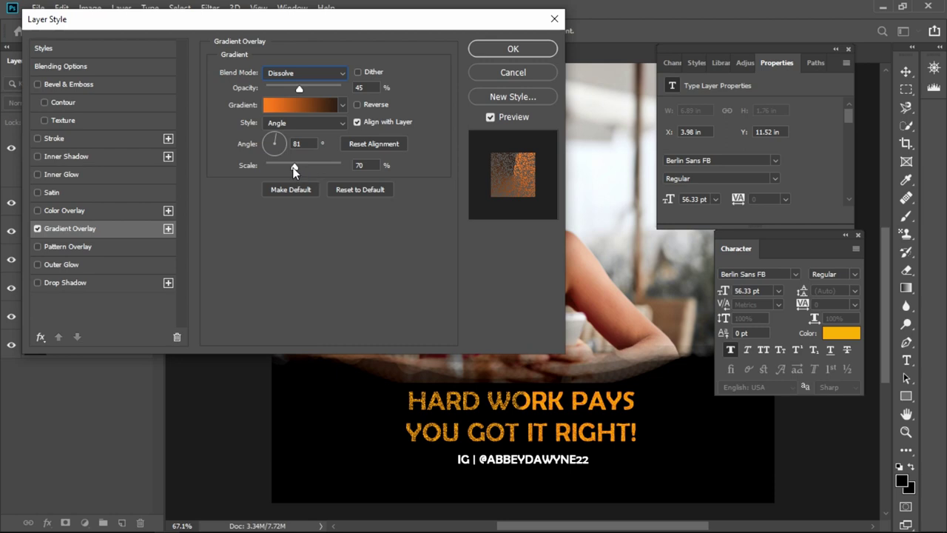
mouse_move(294, 169)
mouse_down()
mouse_move(303, 164)
mouse_move(288, 163)
mouse_move(339, 159)
mouse_move(307, 164)
mouse_up()
drag(285, 146, 289, 147)
click(284, 137)
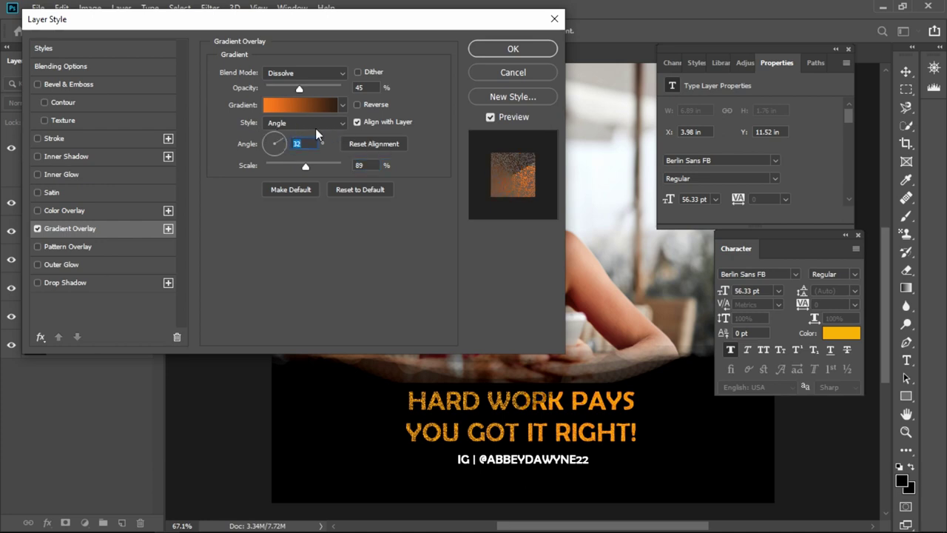
click(75, 157)
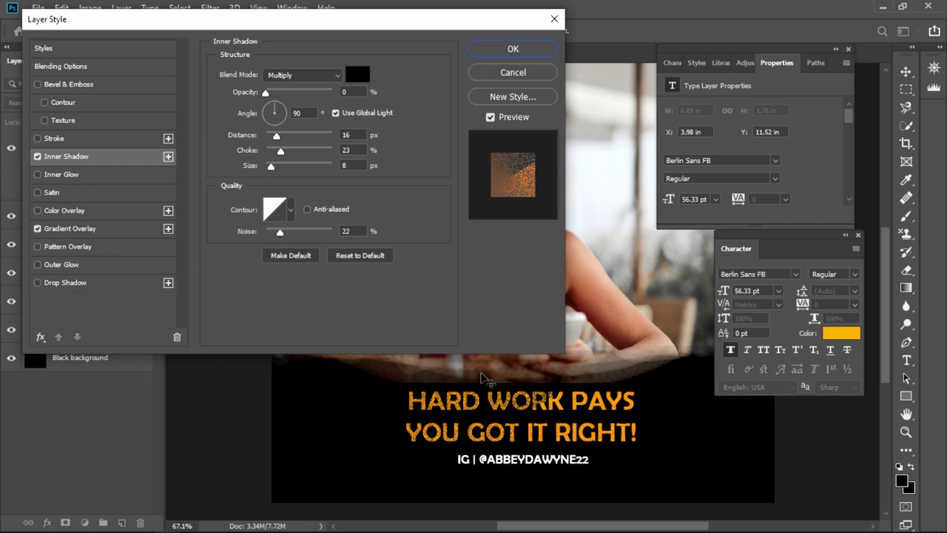
- Set the inner shadow to 24 px distance and 28% choke, adjusting its noise
mouse_move(279, 139)
mouse_down()
mouse_move(318, 138)
mouse_move(283, 136)
mouse_up()
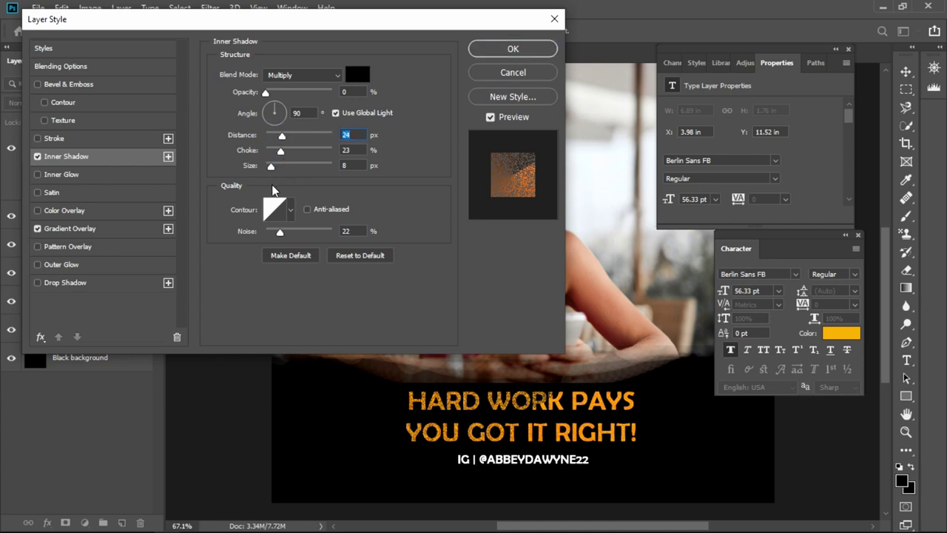
mouse_move(282, 235)
mouse_down()
mouse_move(328, 236)
mouse_move(270, 234)
mouse_up()
mouse_move(280, 152)
mouse_down()
mouse_move(325, 148)
mouse_move(290, 156)
mouse_up()
drag(290, 150, 317, 152)
drag(319, 152, 256, 157)
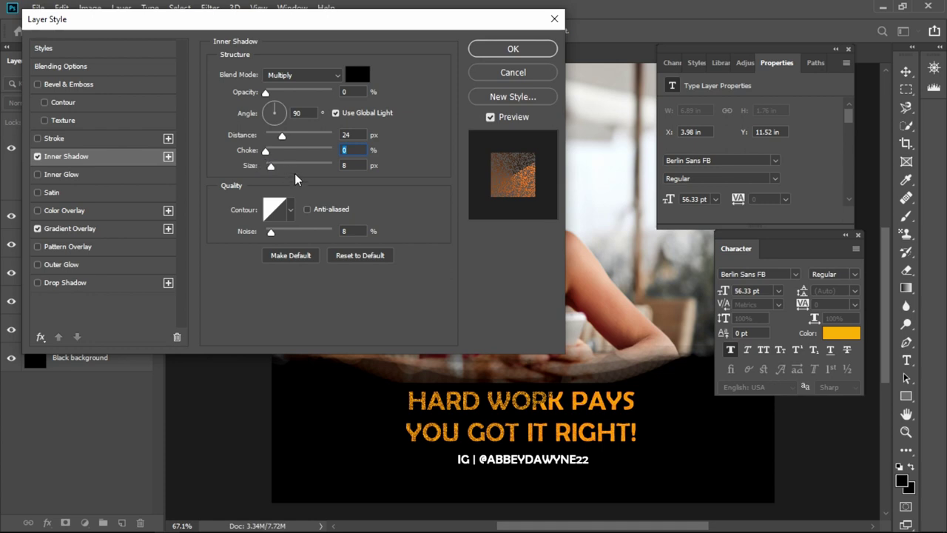
drag(267, 152, 293, 167)
- Apply the effects, then give the headline a 27 px black outside stroke
click(510, 50)
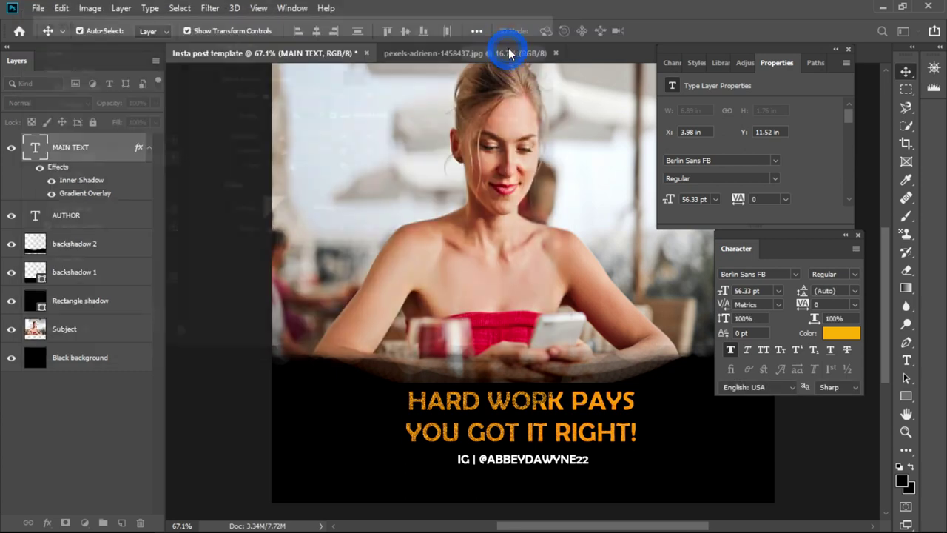
click(694, 411)
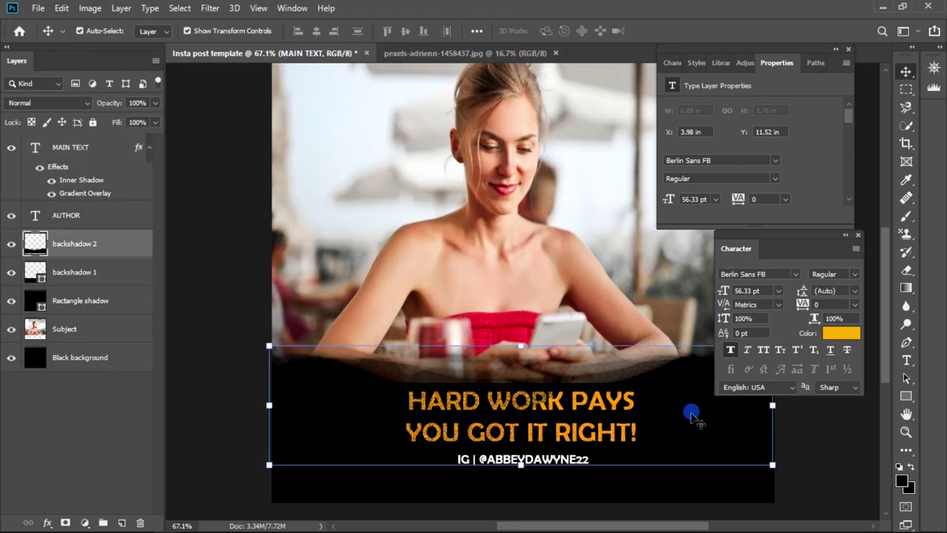
click(486, 412)
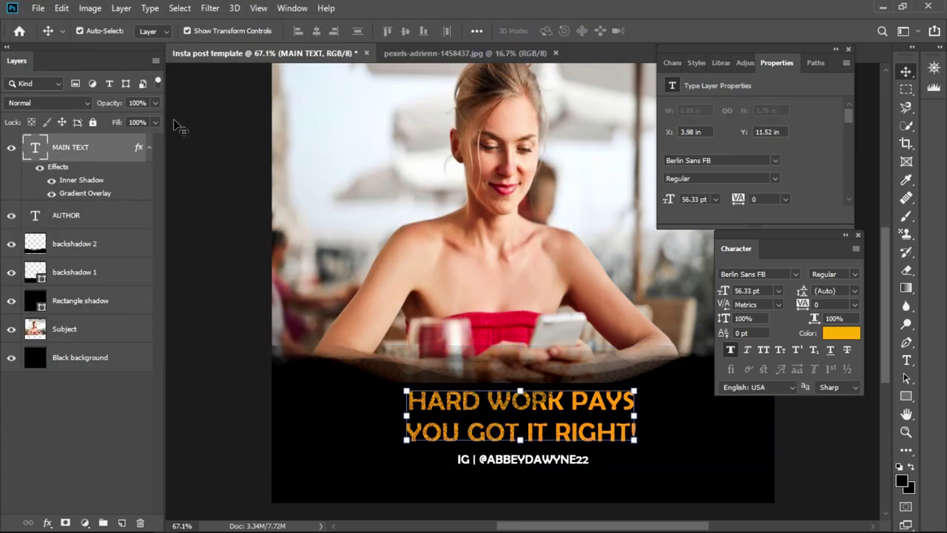
click(48, 522)
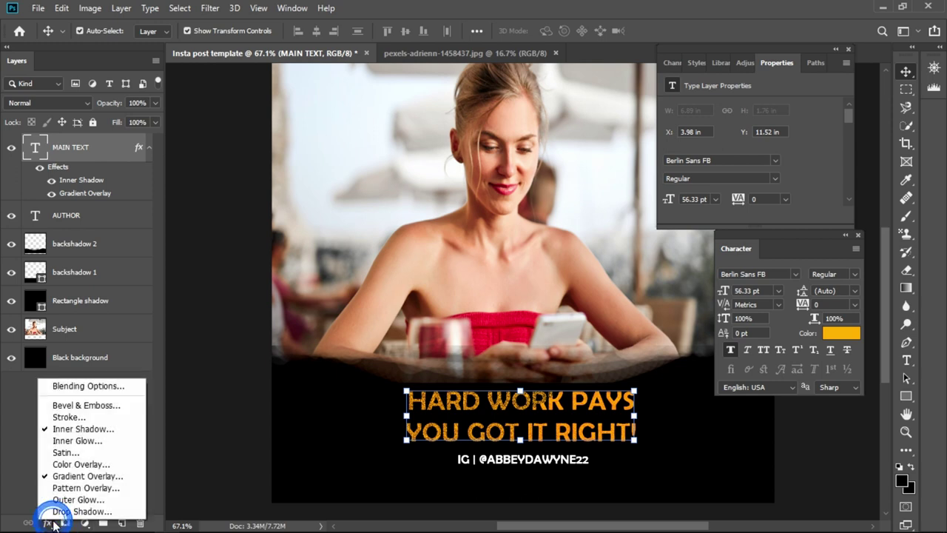
click(82, 417)
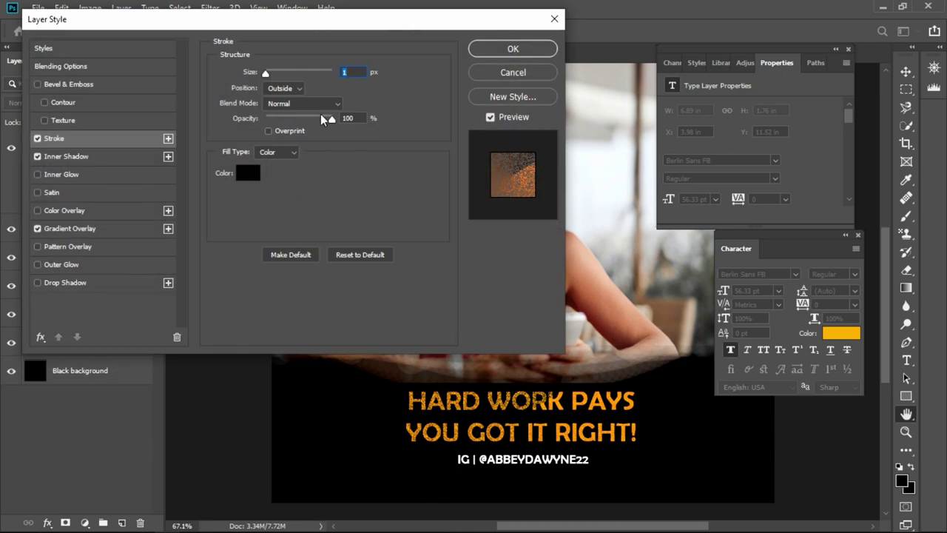
mouse_move(263, 77)
mouse_down()
mouse_move(310, 88)
mouse_move(264, 95)
mouse_move(280, 99)
mouse_up()
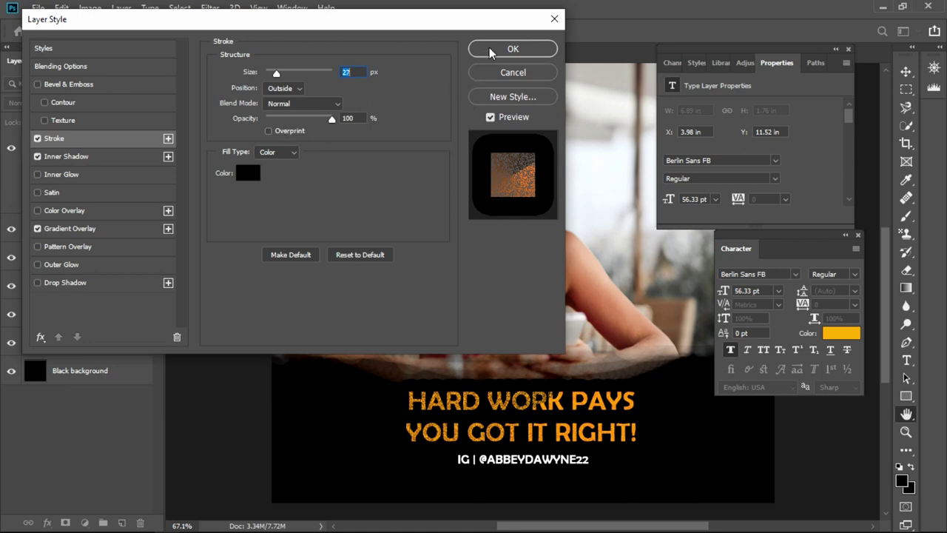
click(490, 49)
- Select the dark band behind the text and work its transform controls
click(722, 445)
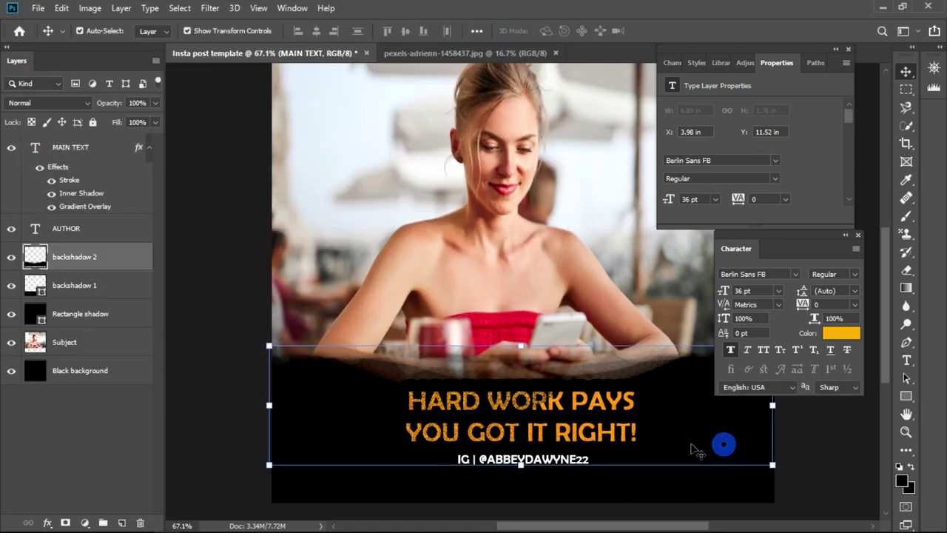
click(545, 478)
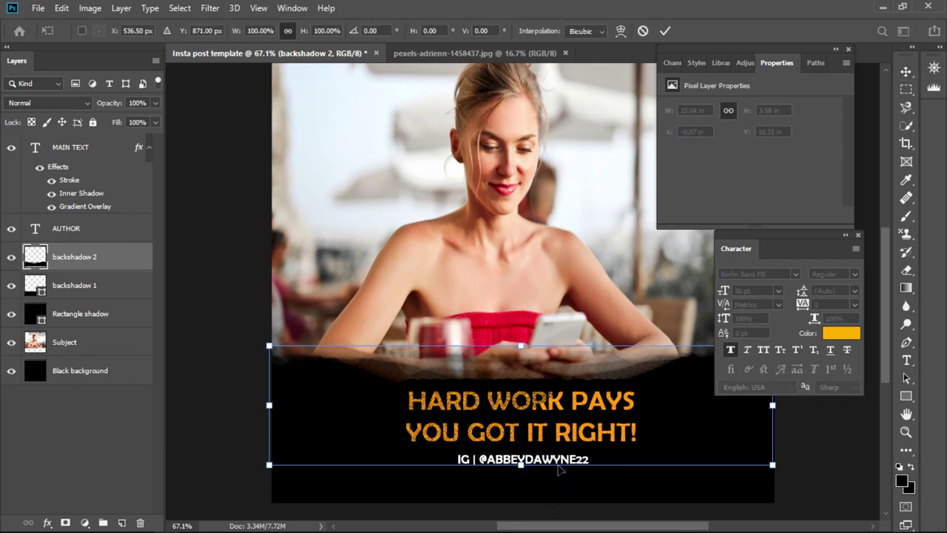
click(569, 477)
click(820, 465)
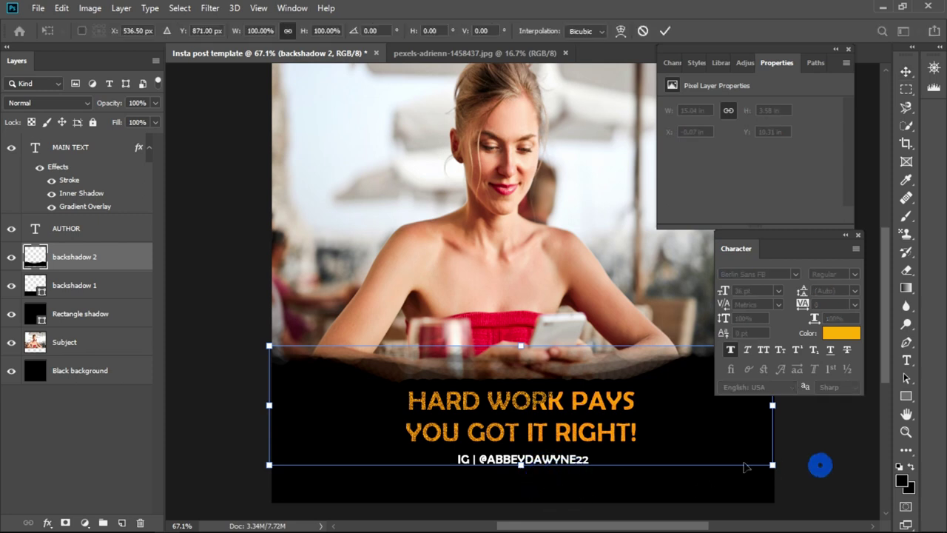
click(814, 436)
click(836, 437)
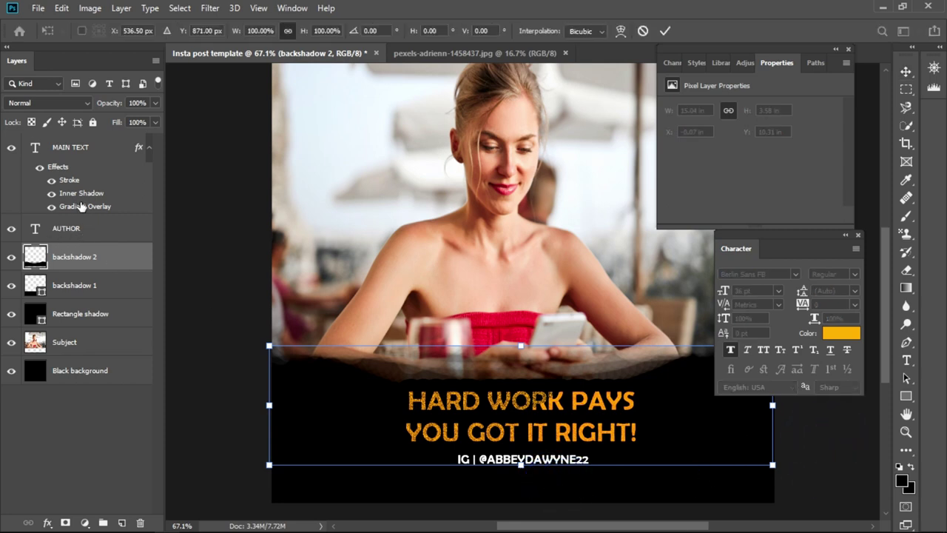
- Select the AUTHOR layer and open its Blending Options
click(71, 149)
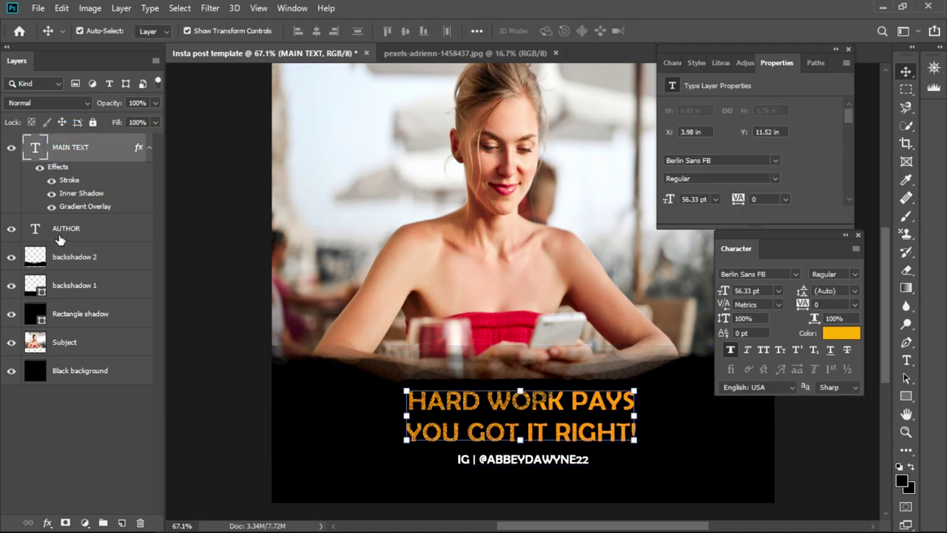
click(65, 228)
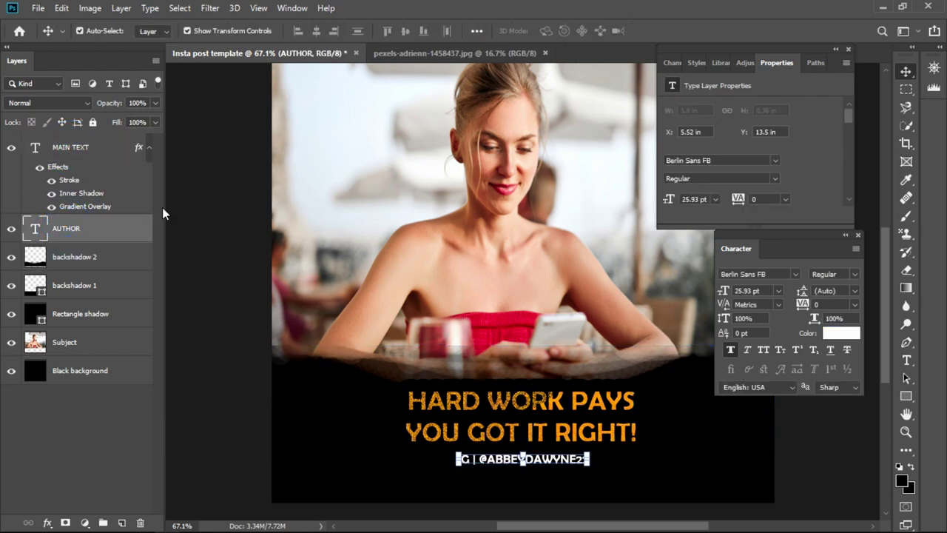
click(51, 522)
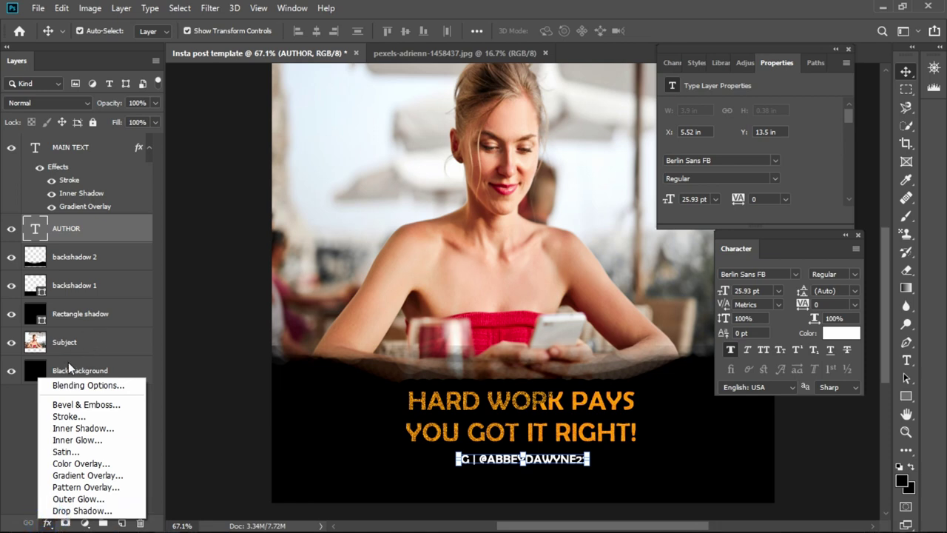
click(62, 388)
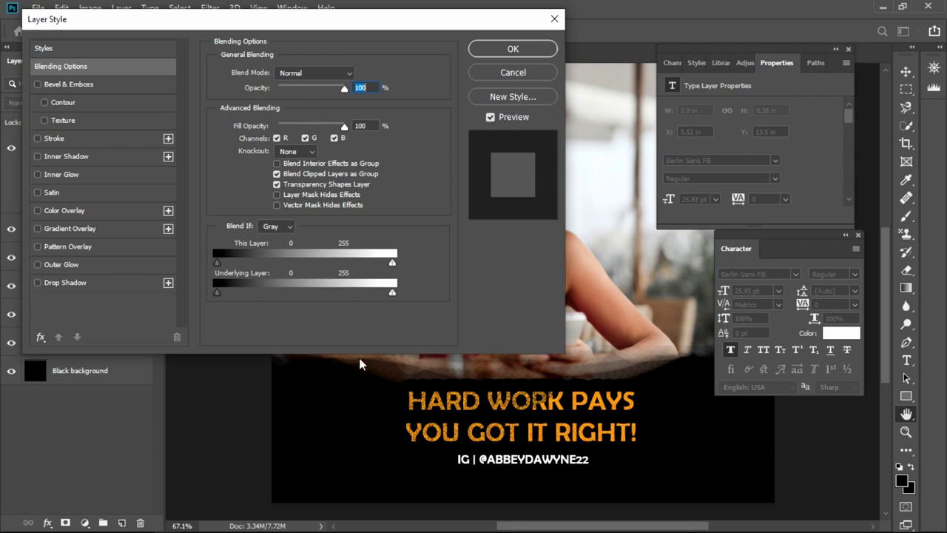
- Add a stroke to the author line, trying Inside and Center before choosing Outside
click(65, 140)
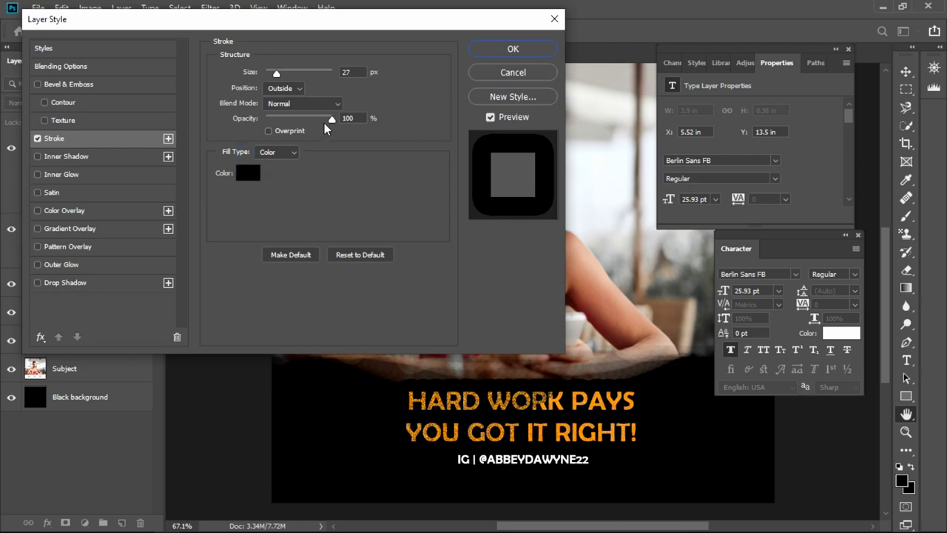
click(293, 89)
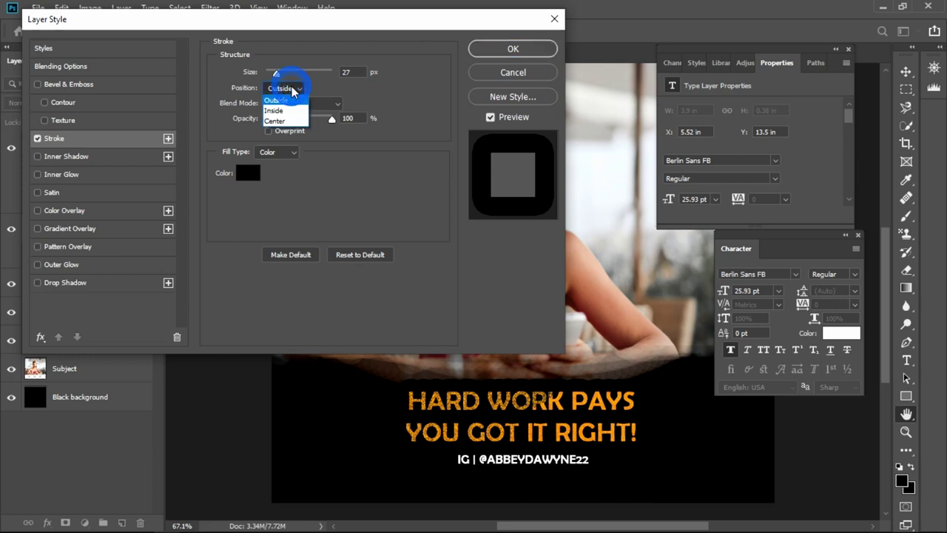
click(287, 101)
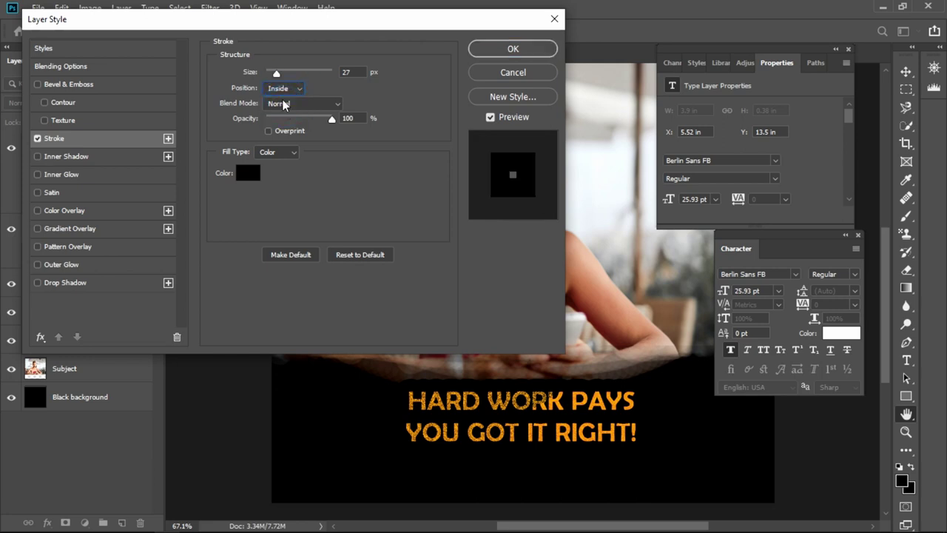
click(285, 89)
click(283, 112)
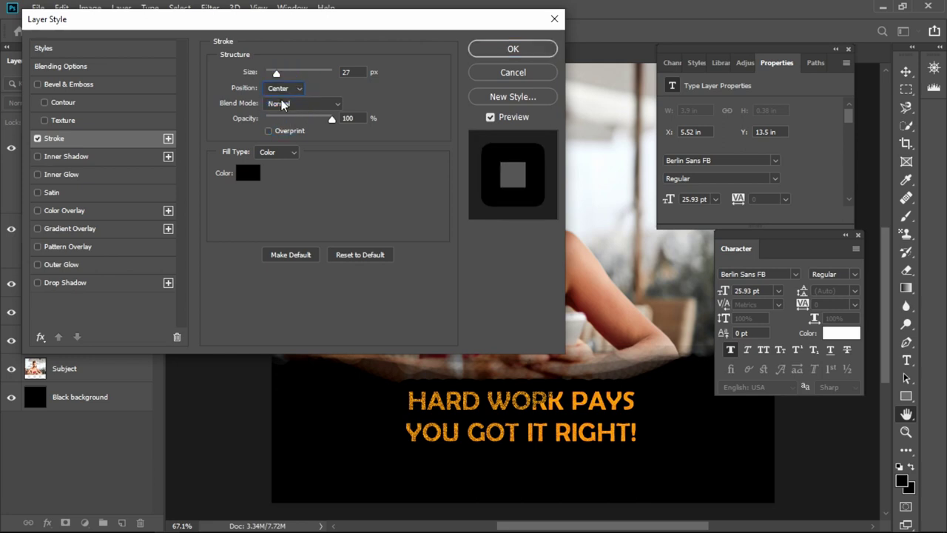
click(280, 89)
click(281, 103)
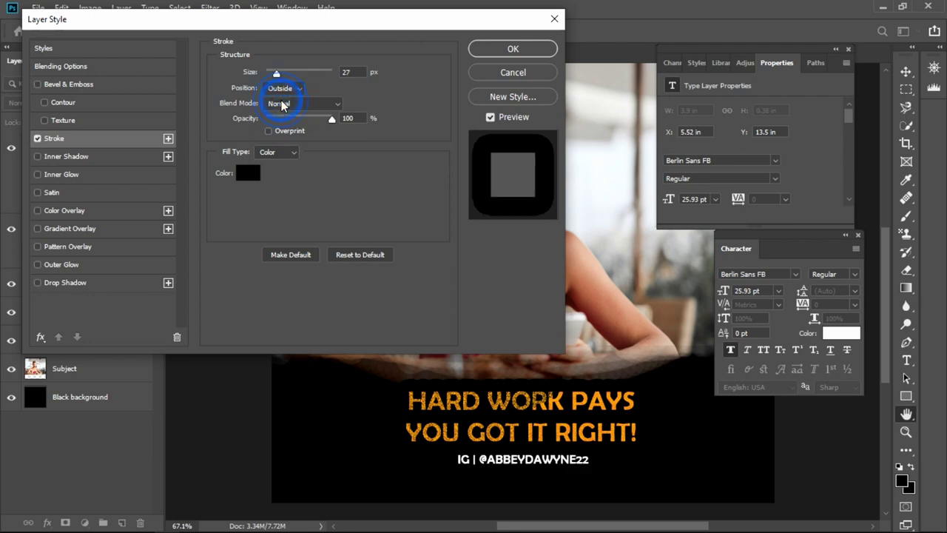
- Set the stroke size to 2 px and apply the Layer Style
double_click(345, 71)
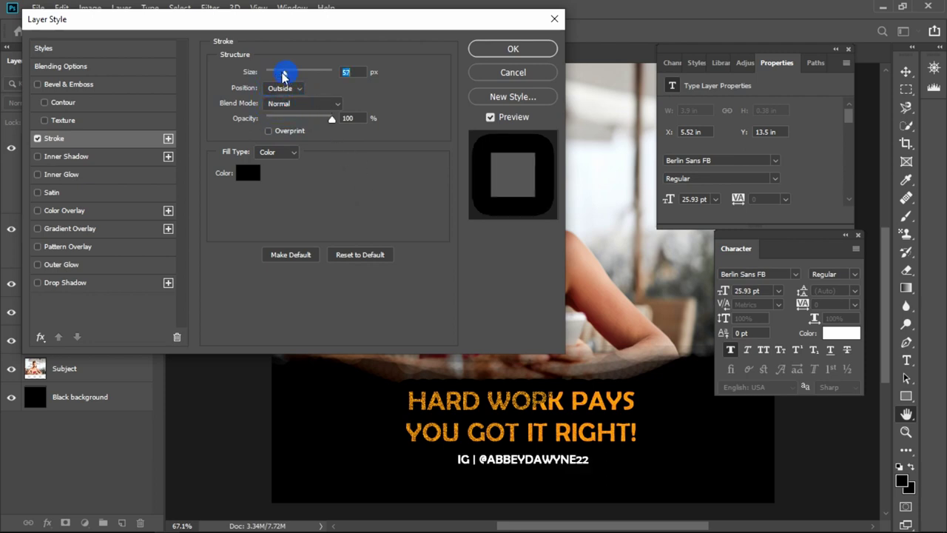
text(1)
key(Return)
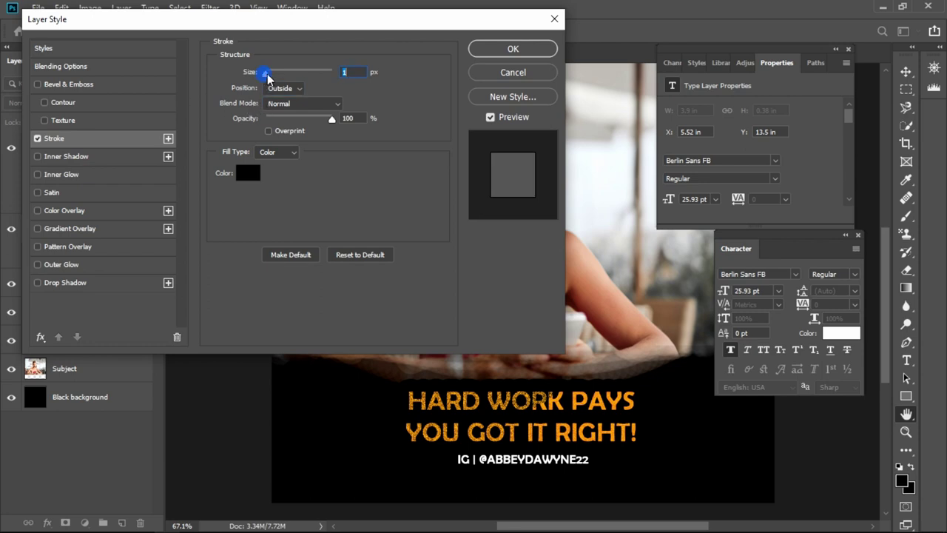
drag(268, 77, 271, 81)
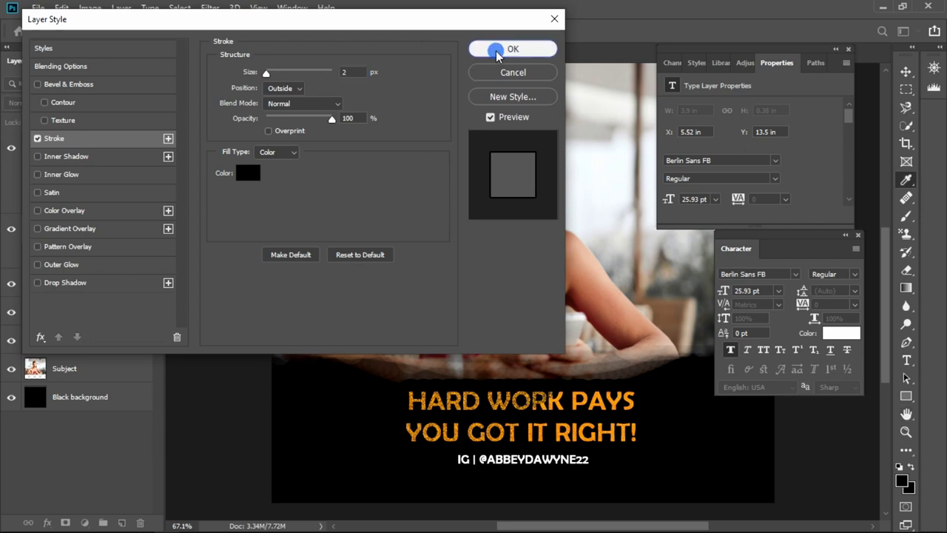
click(510, 49)
click(787, 456)
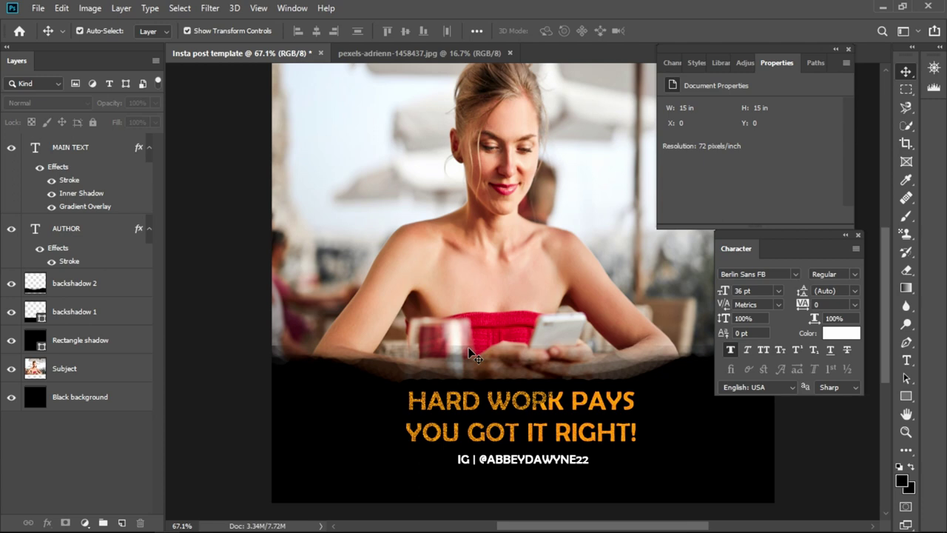
- Select the MAIN TEXT headline layer in the Layers panel
click(84, 162)
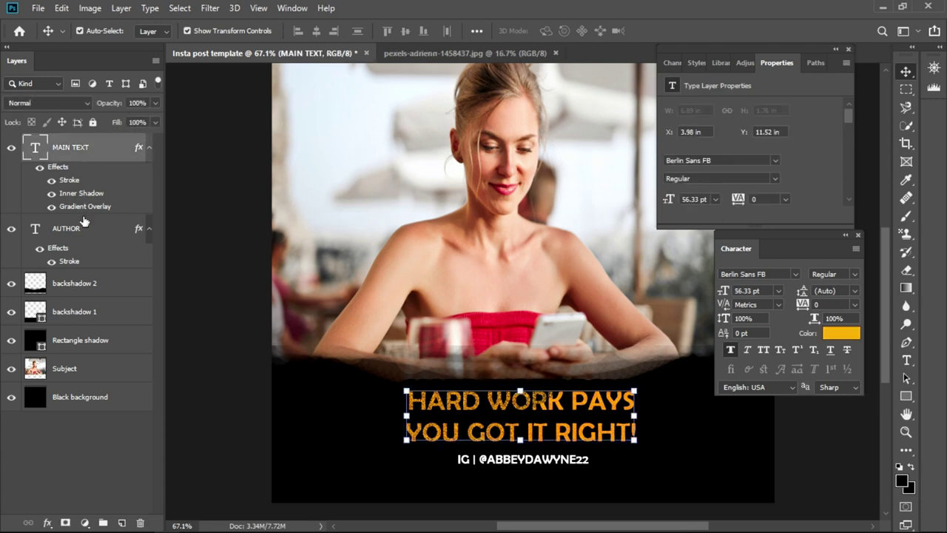
ctrl+click(92, 153)
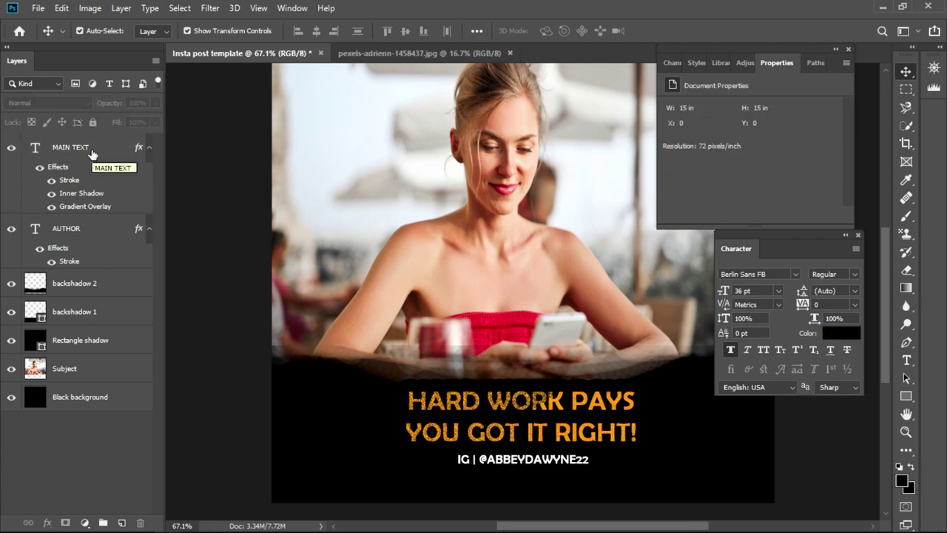
click(84, 151)
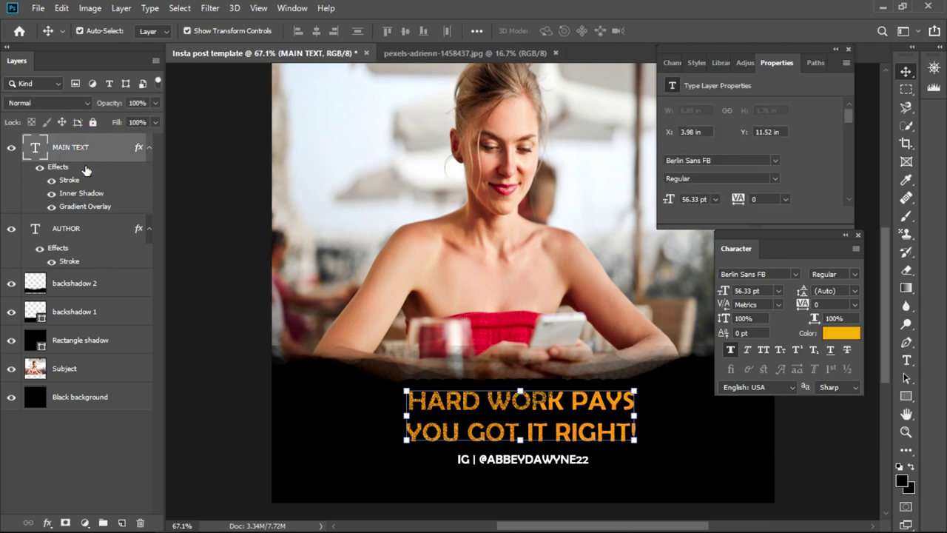
- Group the two text layers, including AUTHOR, into a group named 'TEXT & EFFECTS'
shift+click(73, 232)
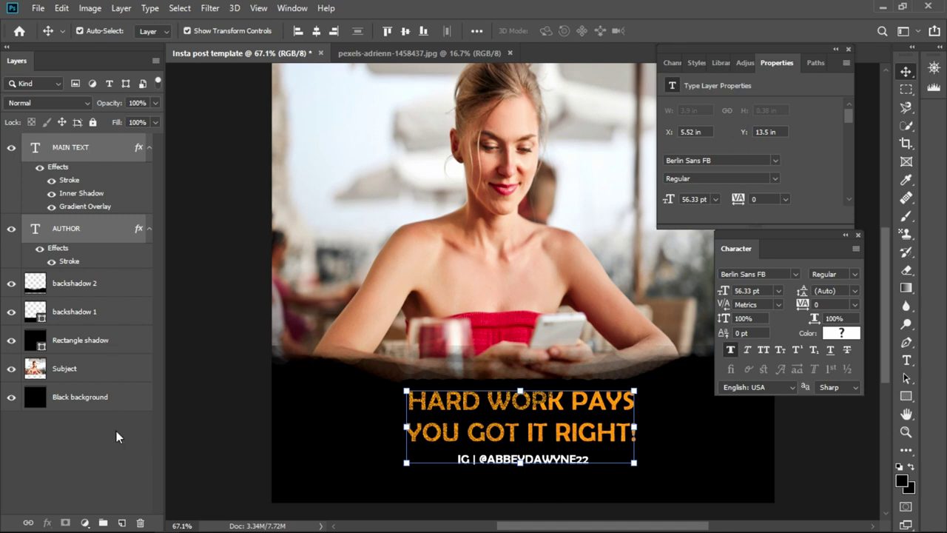
click(104, 522)
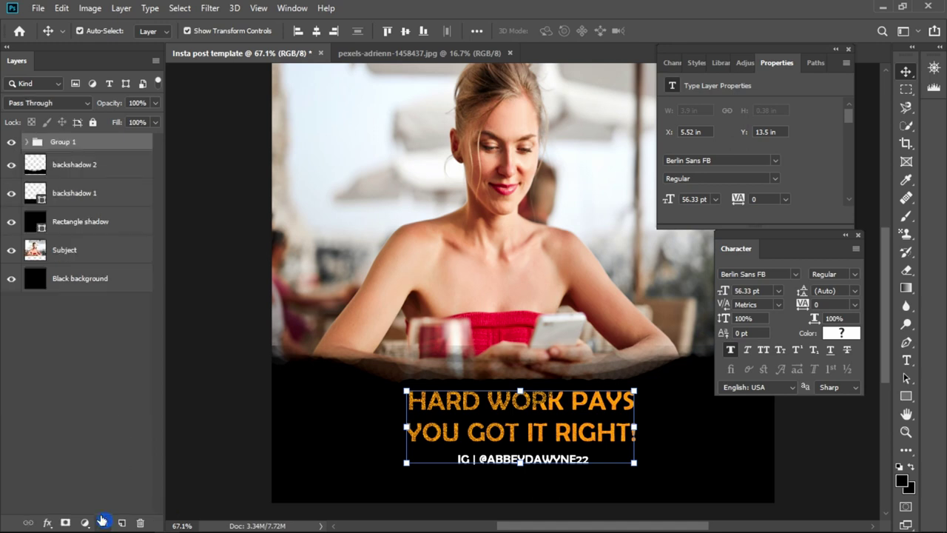
double_click(73, 141)
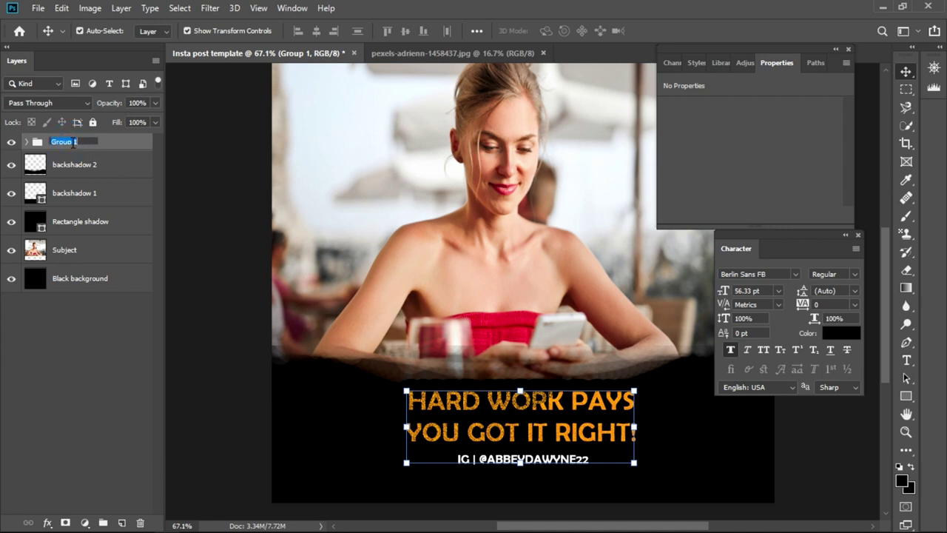
text(TEXT & EFFECTS)
key(Return)
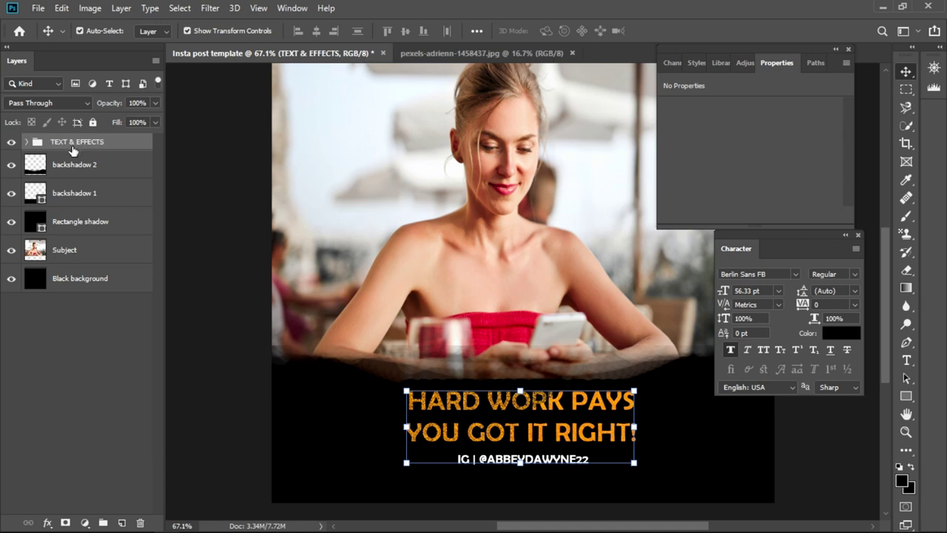
- Check the TEXT & EFFECTS group contents, deselect it, and nudge the character settings panel
click(26, 142)
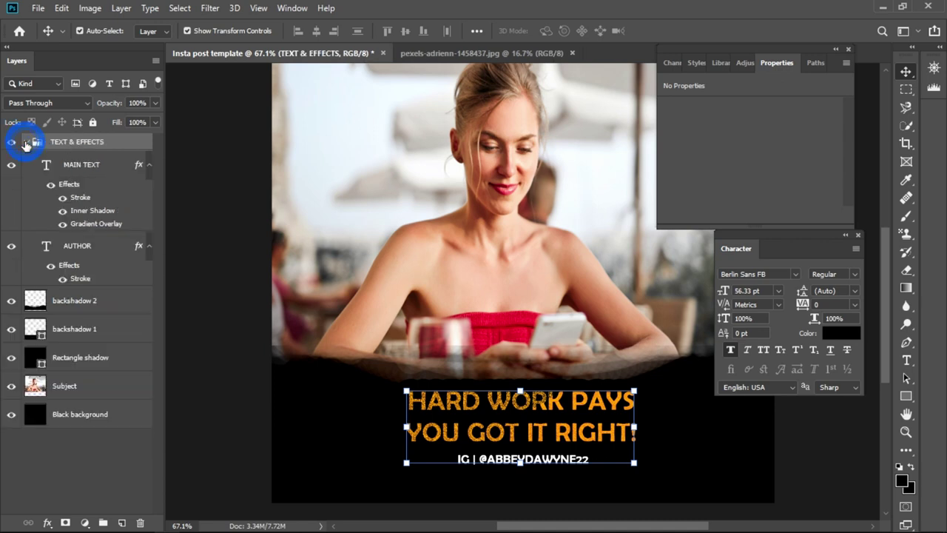
click(25, 142)
click(26, 142)
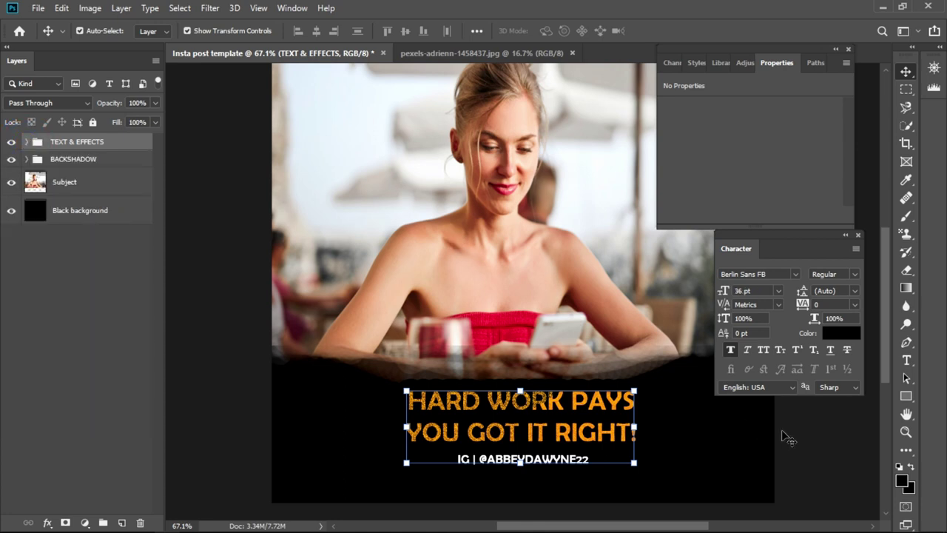
click(788, 439)
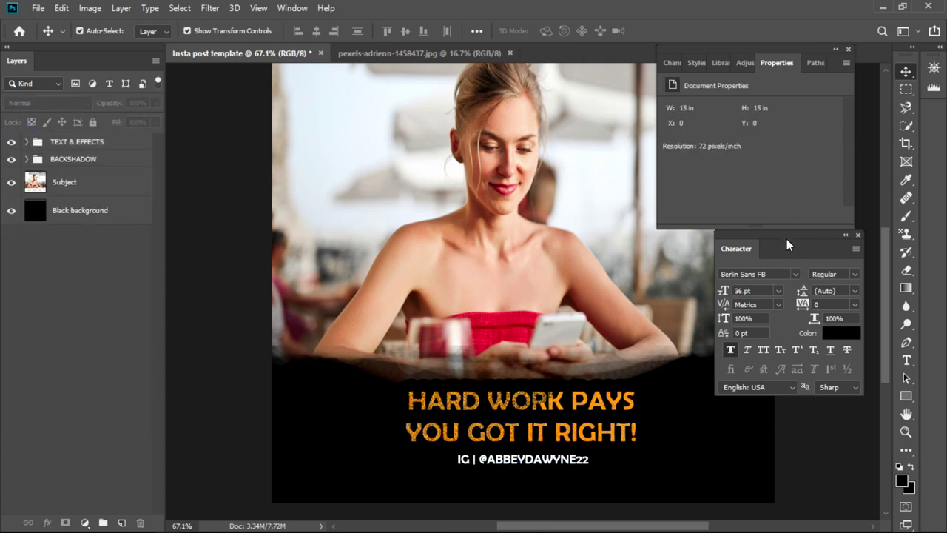
drag(788, 244, 798, 245)
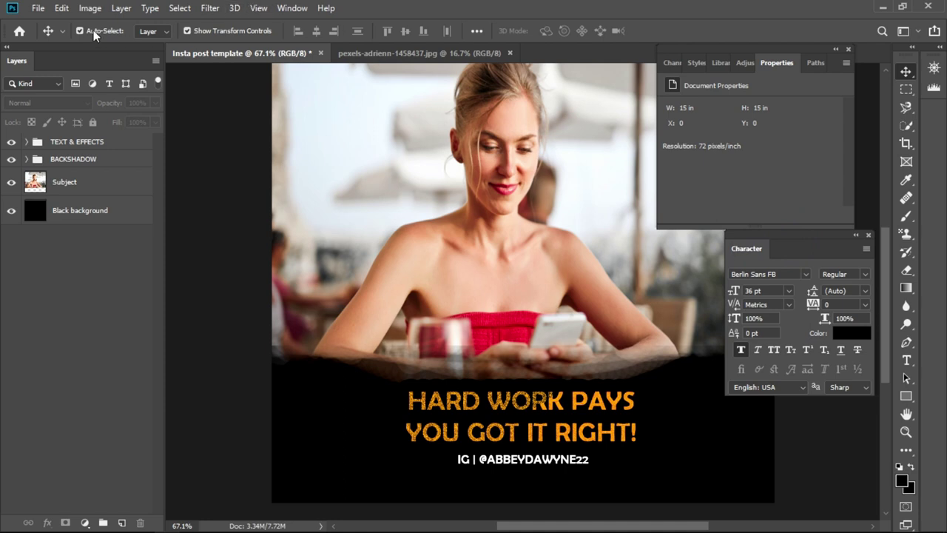
- Save the layered design as 'Insta post template 2.psd' with compatibility accepted, then close it
click(38, 8)
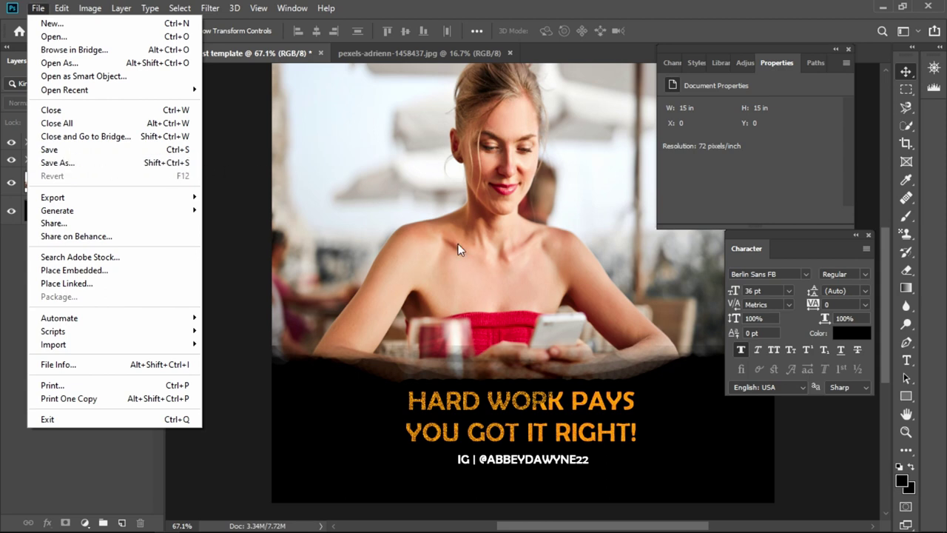
click(856, 433)
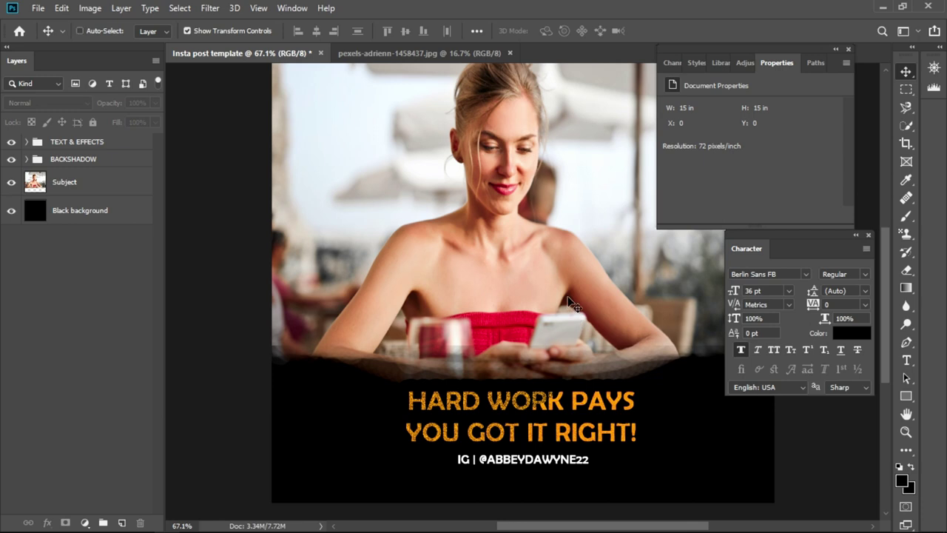
key(ctrl+shift+s)
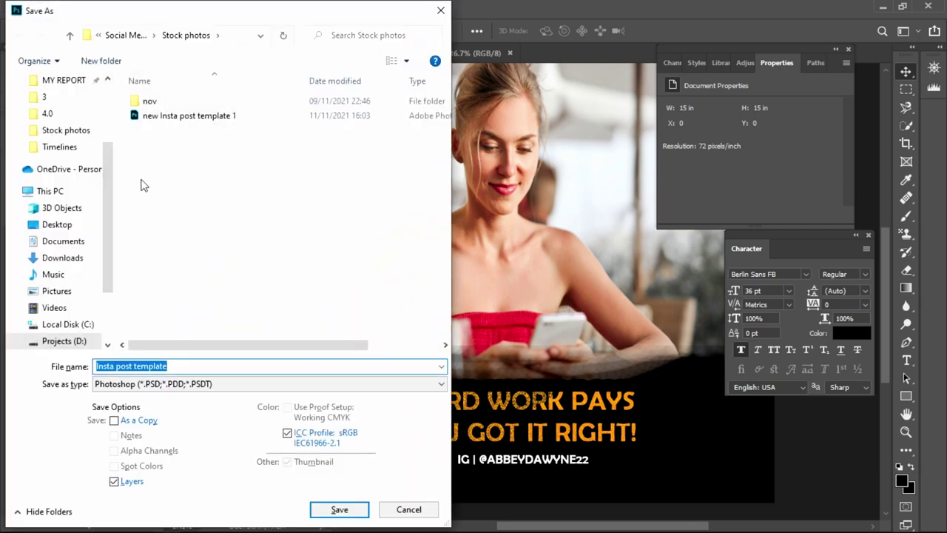
click(178, 367)
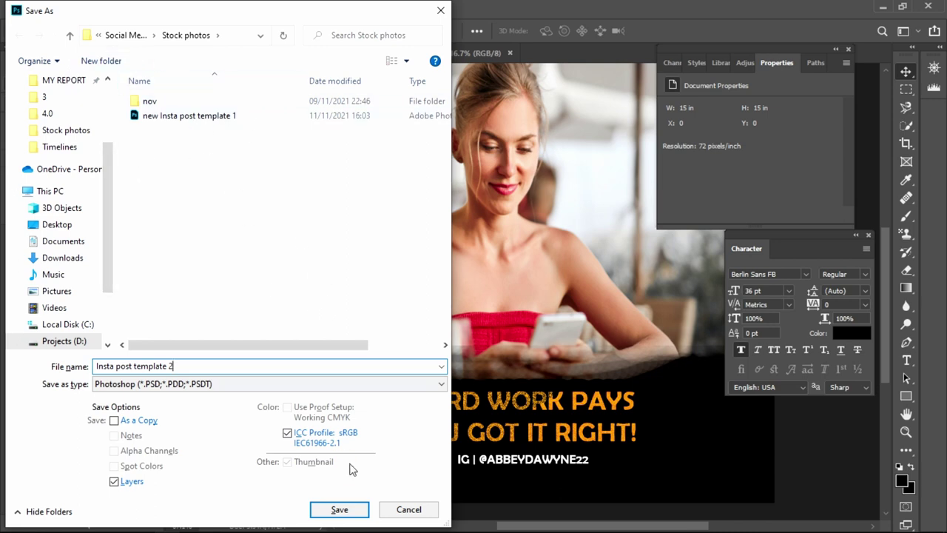
click(337, 509)
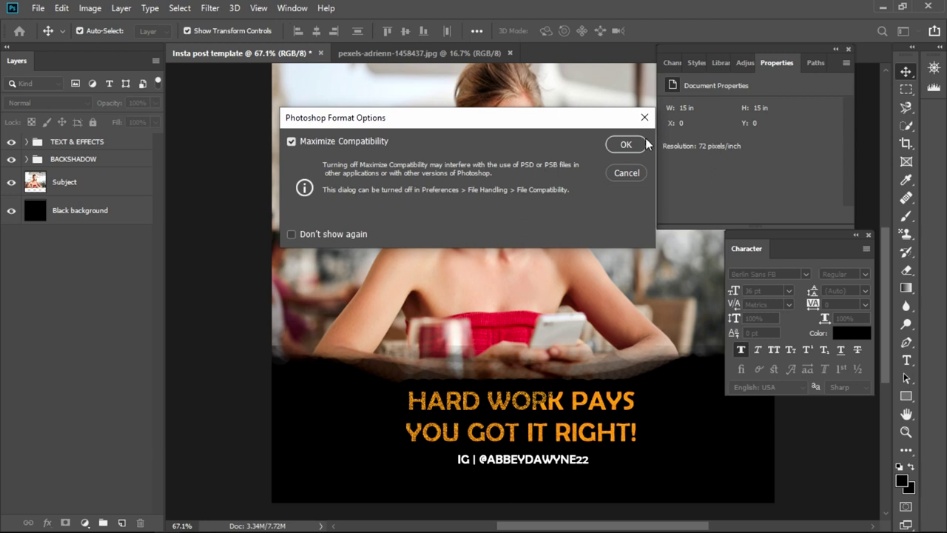
click(629, 144)
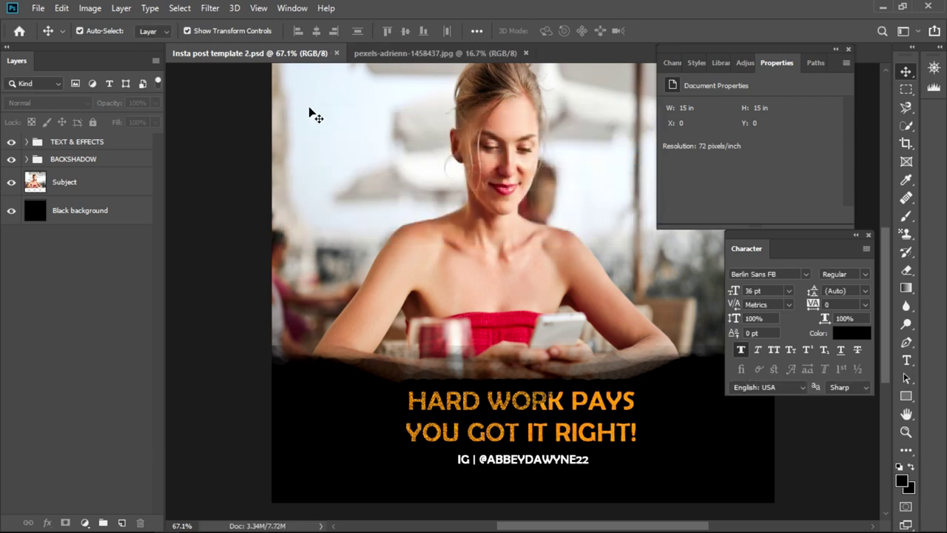
click(336, 53)
- Close the stock photo and reopen 'Insta post template 2.psd' from the Home screen
click(343, 54)
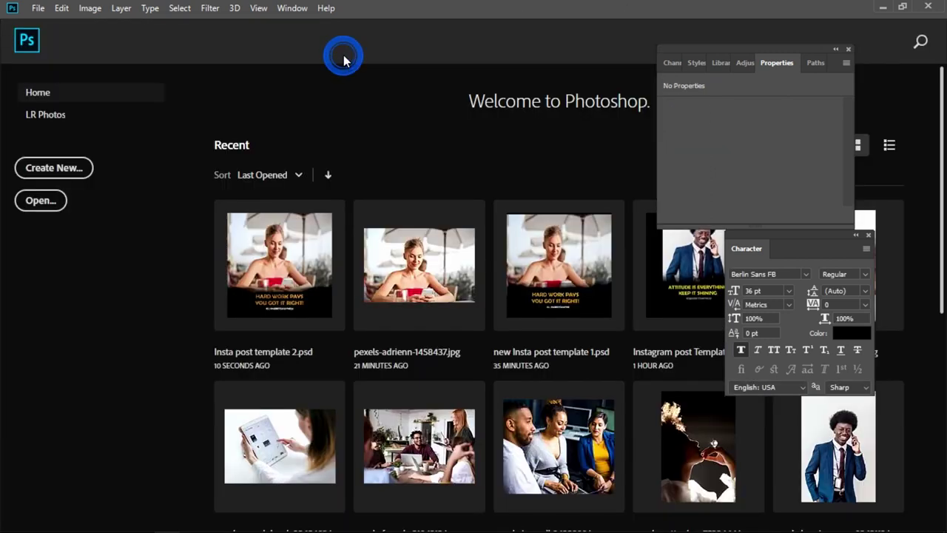
click(41, 200)
click(274, 141)
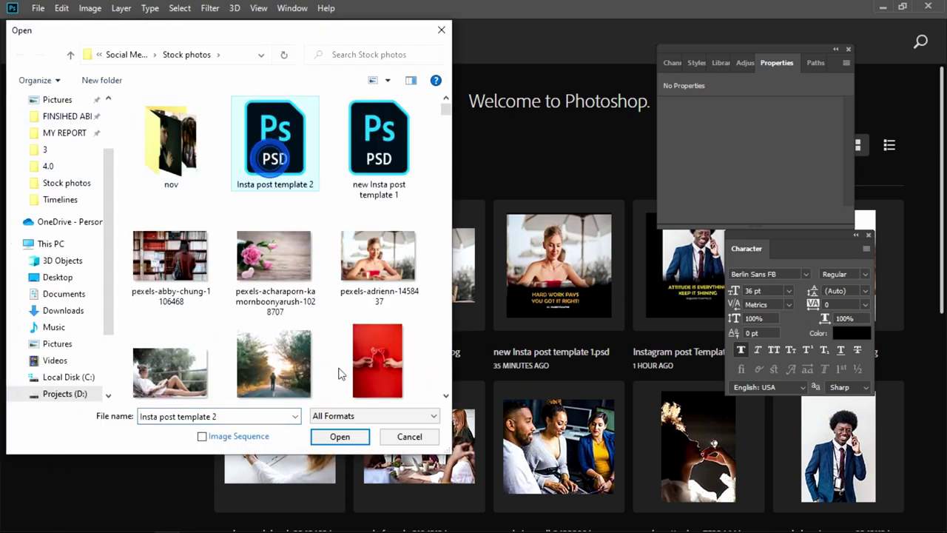
click(340, 436)
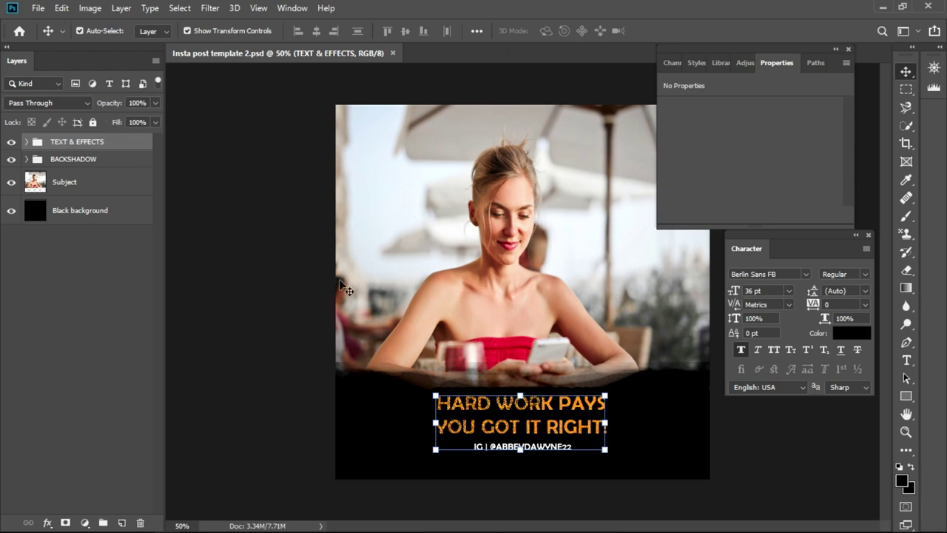
click(288, 257)
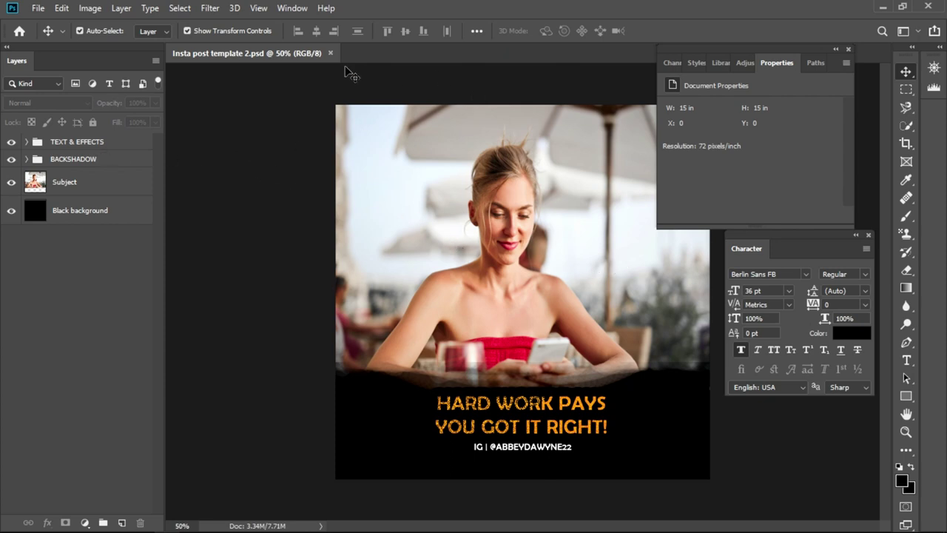
- Open the photo pexels-andrea-piacquadio-3779432.jpg of the smiling man in red
click(37, 9)
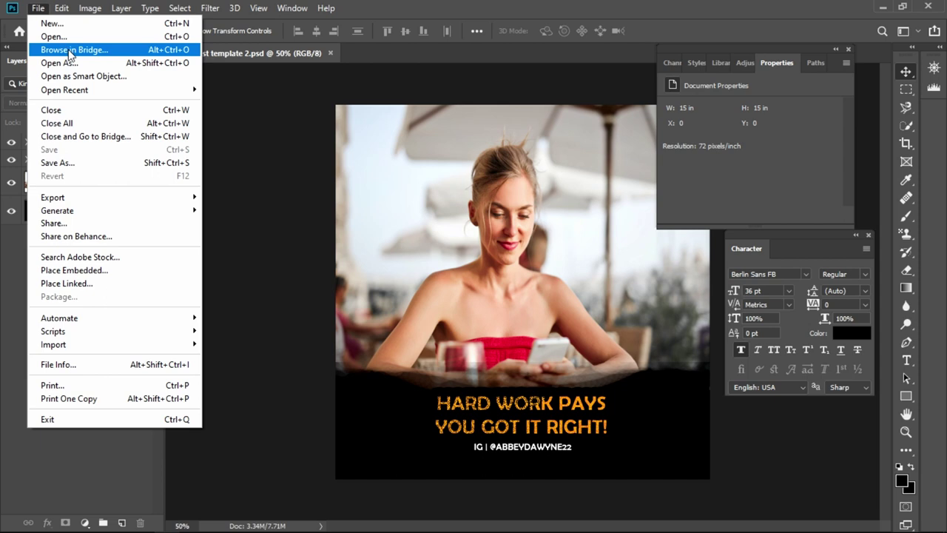
click(127, 37)
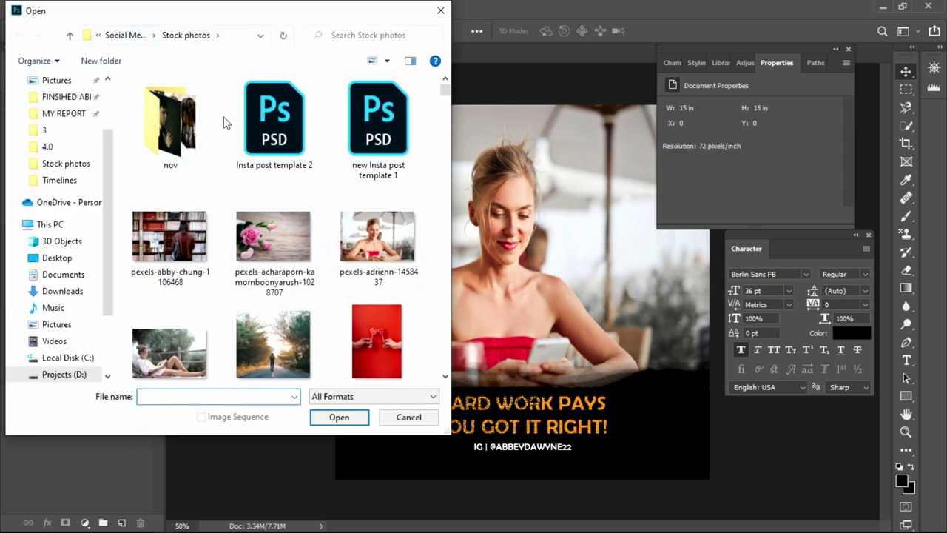
scroll(329, 270, down, 2)
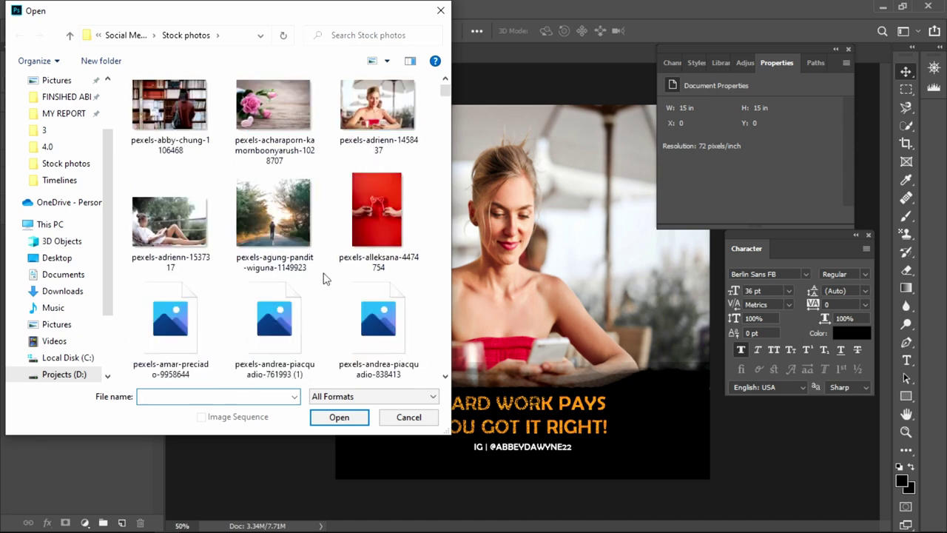
scroll(329, 266, down, 2)
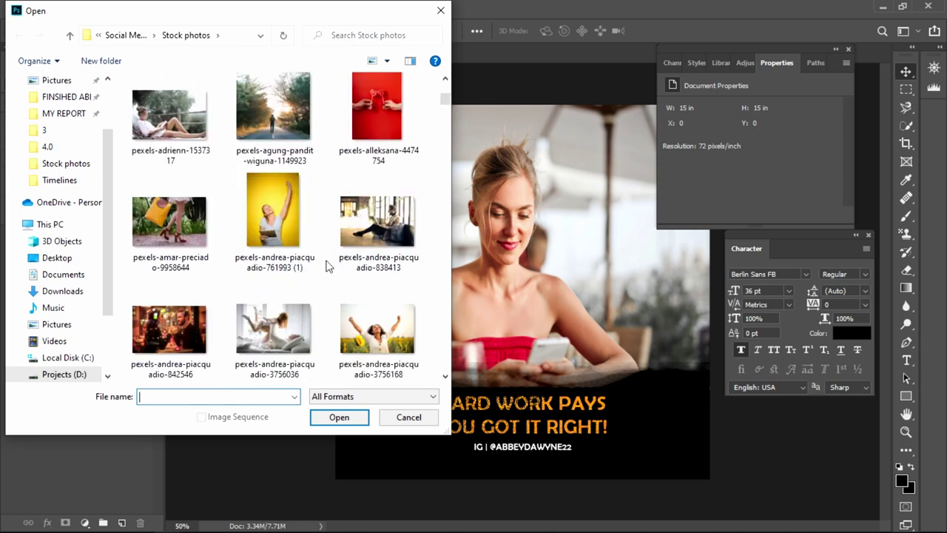
scroll(332, 244, down, 2)
scroll(332, 242, down, 2)
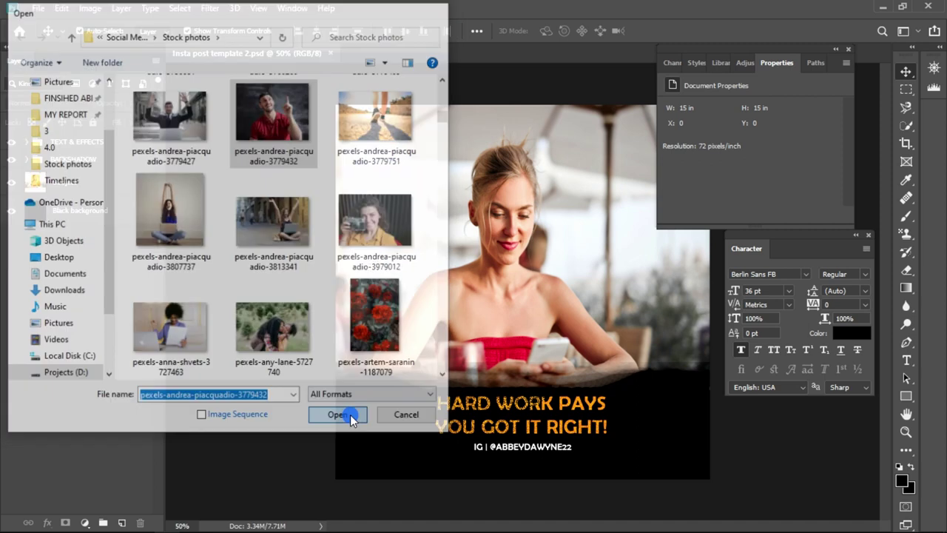
click(339, 416)
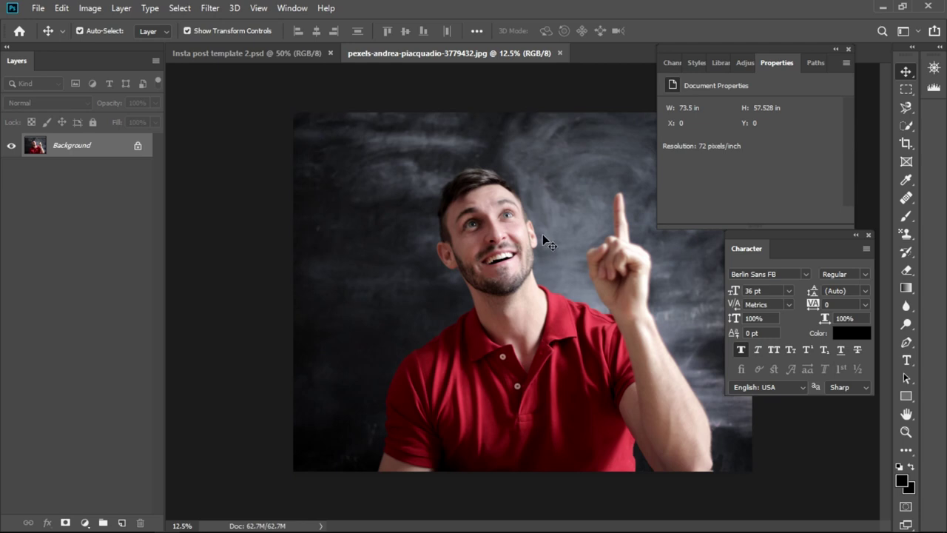
- Undo the accidental Background layer conversion and drag the photo onto the template tab
drag(542, 234, 479, 193)
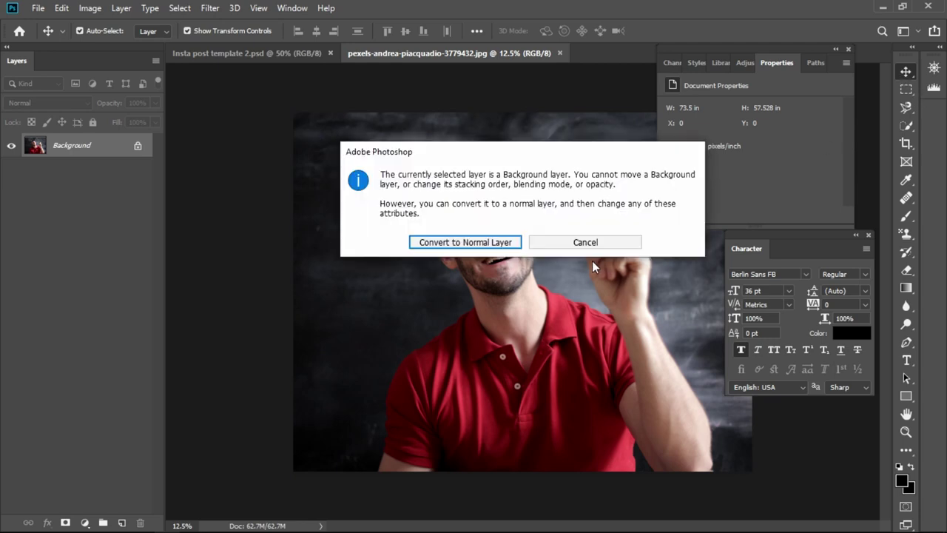
click(558, 241)
click(470, 293)
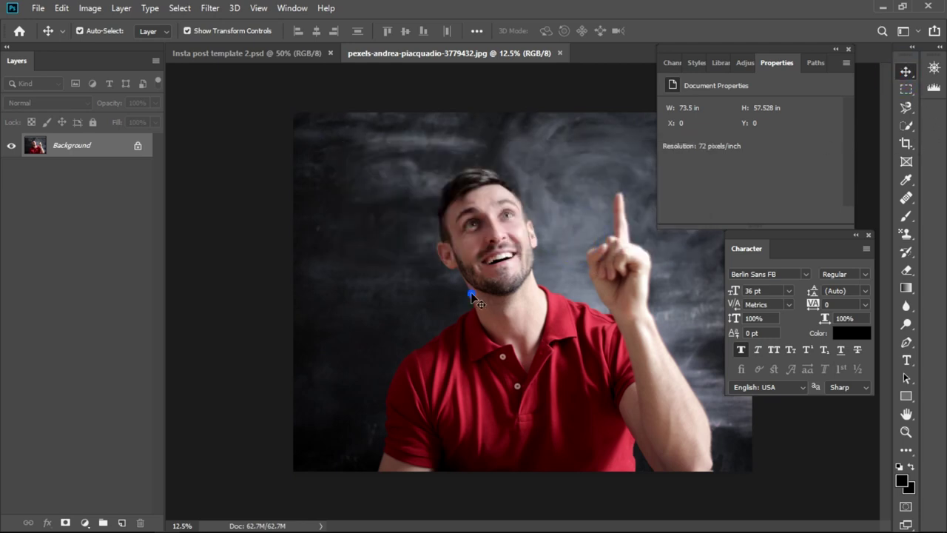
drag(494, 256, 498, 250)
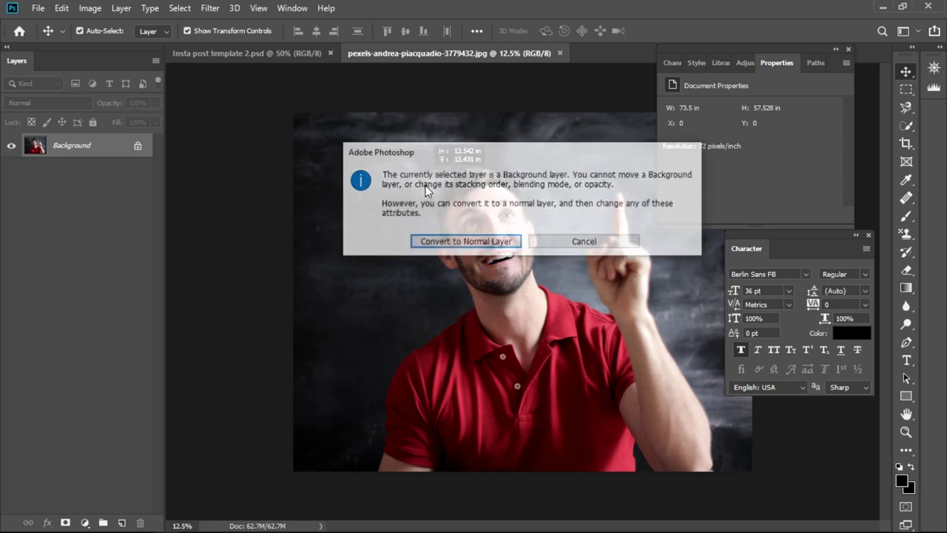
click(467, 243)
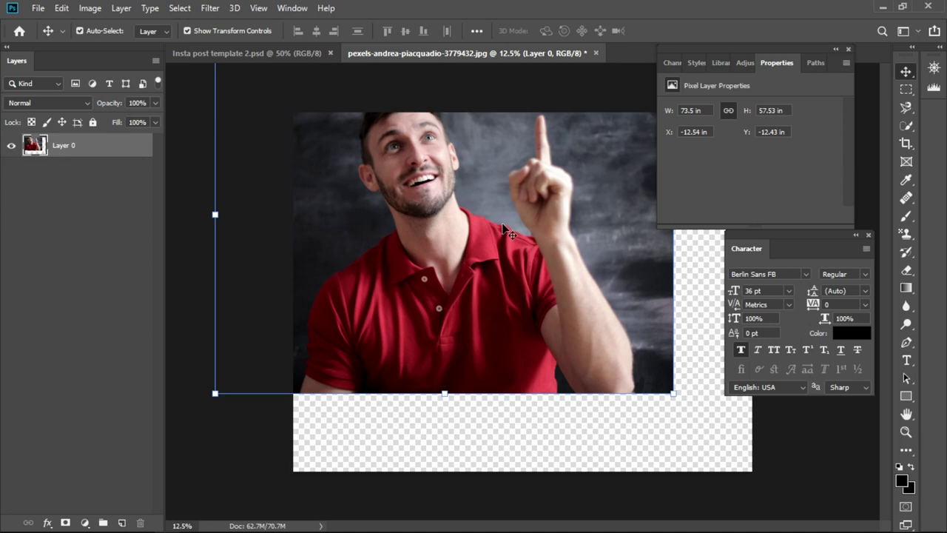
key(F12)
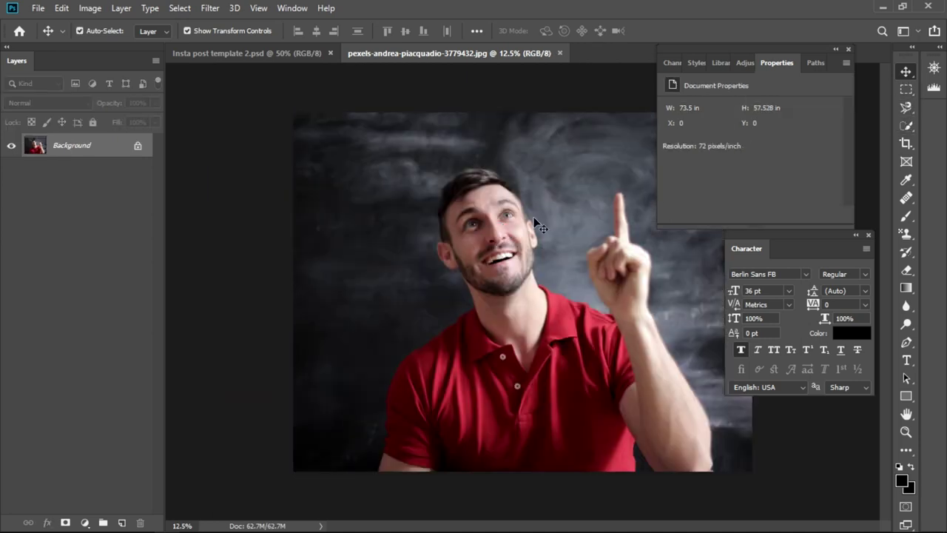
drag(531, 247, 442, 197)
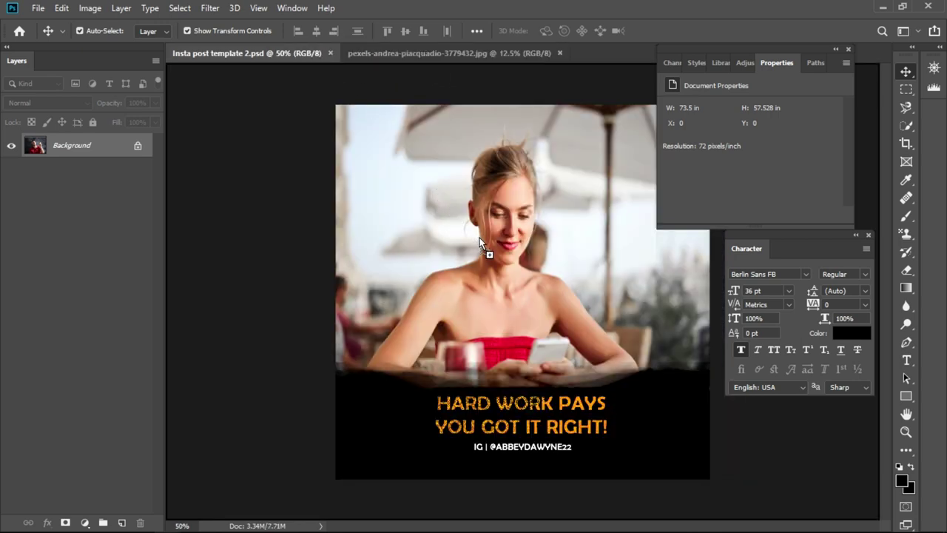
- Drop the man-in-red photo in as Layer 1 below BACKSHADOW and hide the Subject layer
mouse_move(479, 238)
mouse_down()
mouse_move(368, 188)
mouse_move(469, 241)
mouse_up()
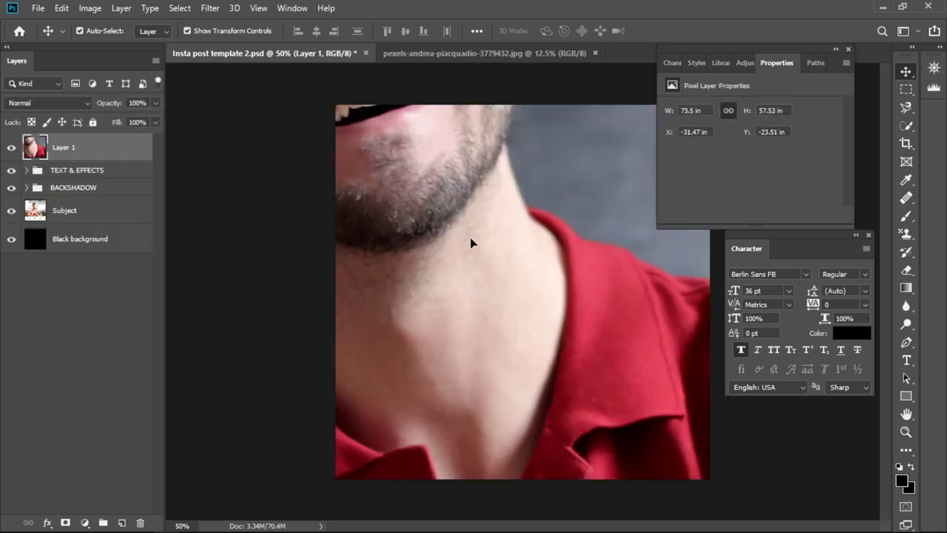
scroll(483, 223, down, 5)
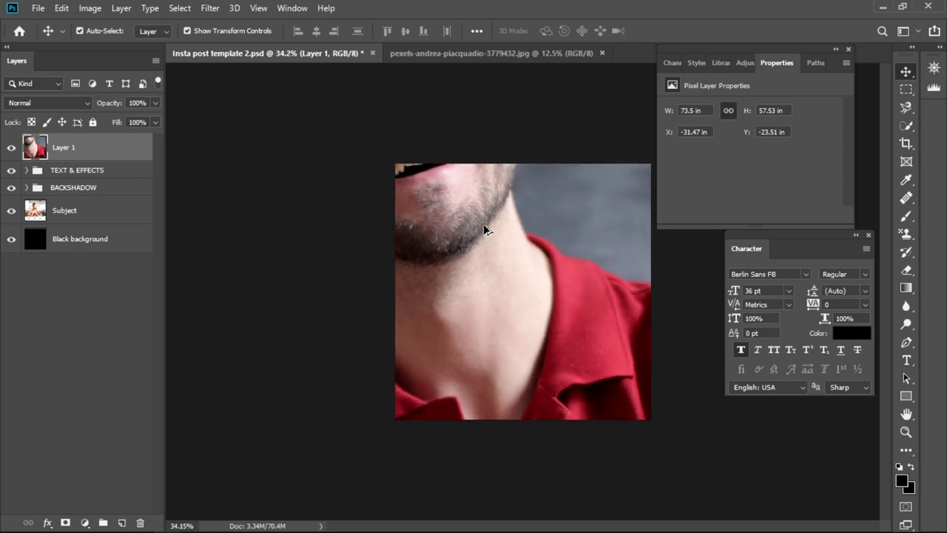
scroll(496, 222, down, 2)
scroll(500, 222, down, 3)
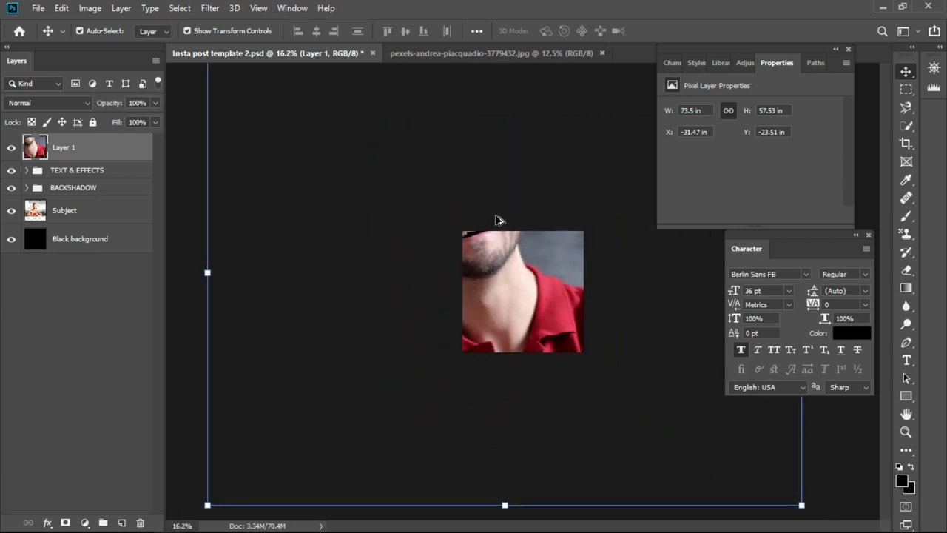
scroll(501, 220, down, 1)
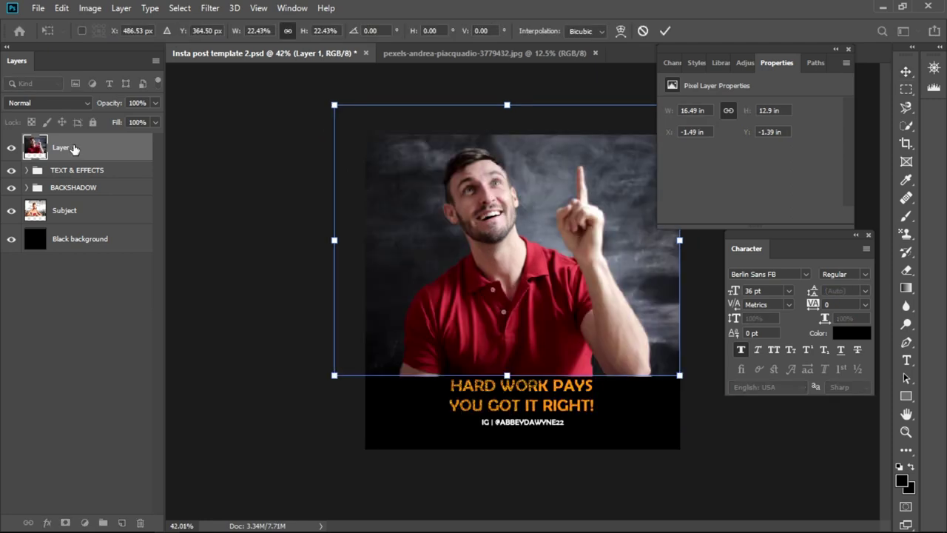
drag(74, 149, 69, 205)
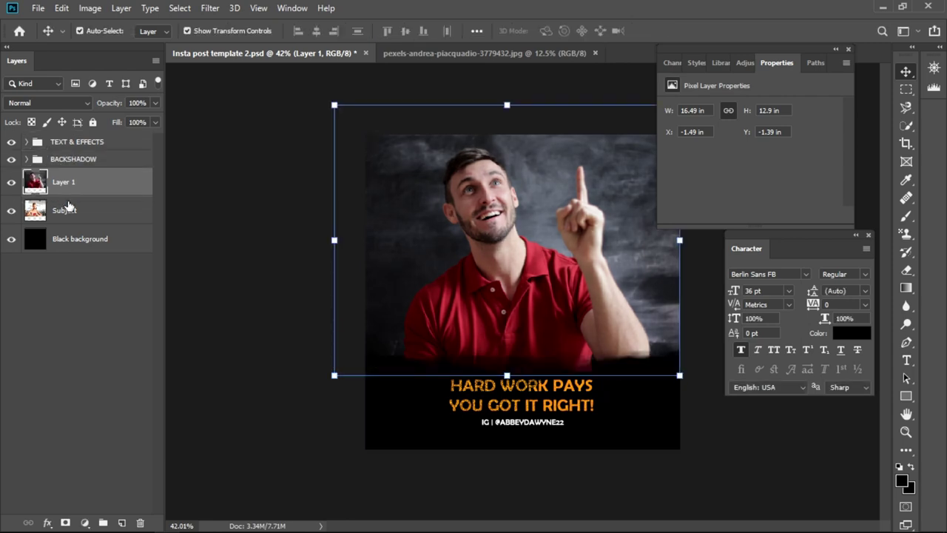
click(11, 212)
double_click(537, 381)
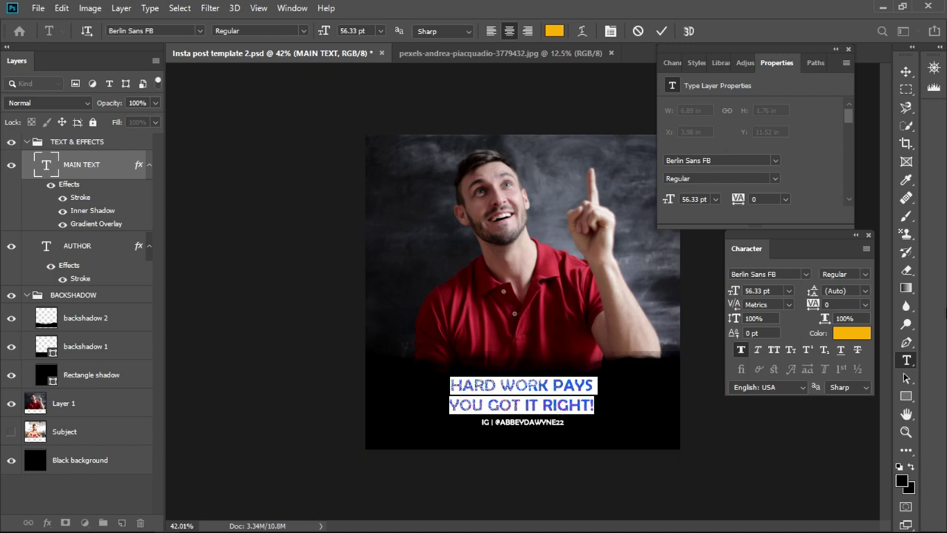
click(318, 259)
key(v)
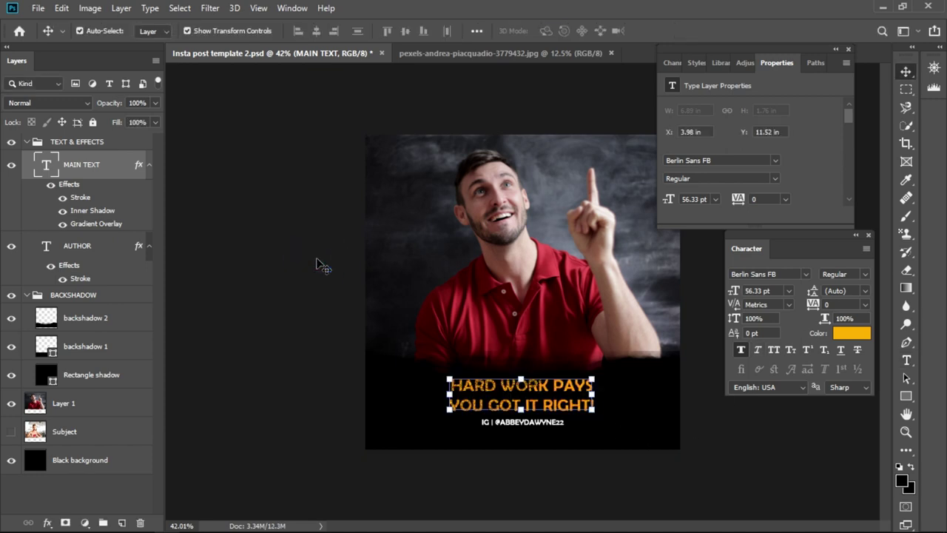
click(317, 261)
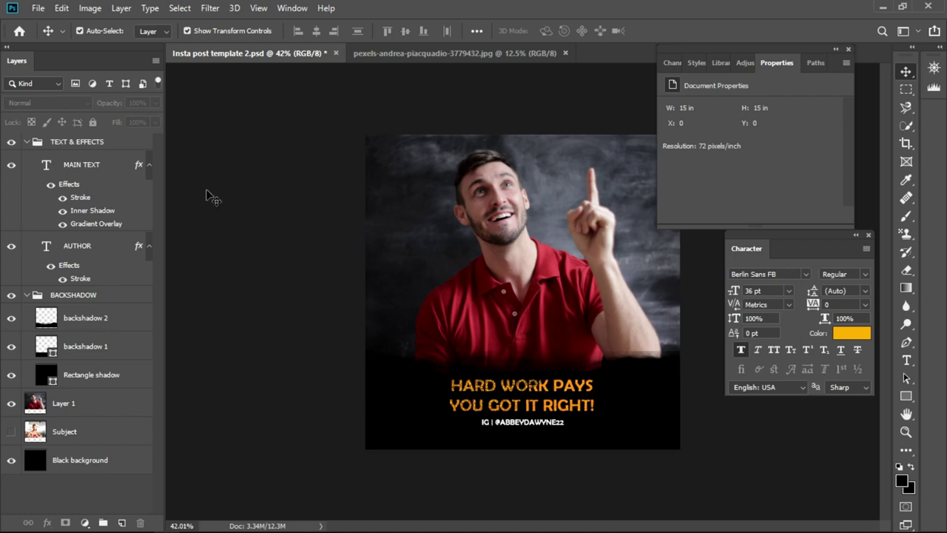
- Save the post as a maximum-quality JPEG named '5' in the nov folder
key(ctrl)
key(ctrl+shift+s)
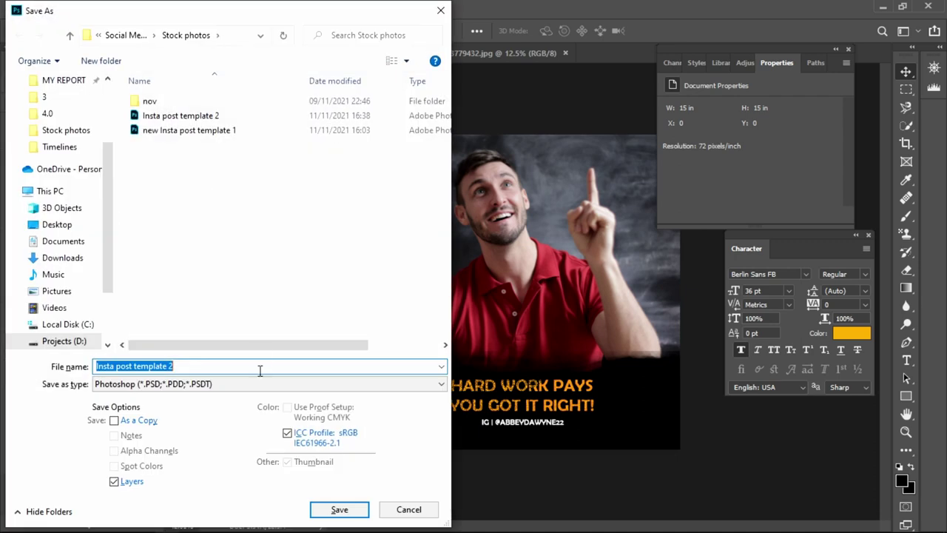
click(244, 384)
click(195, 244)
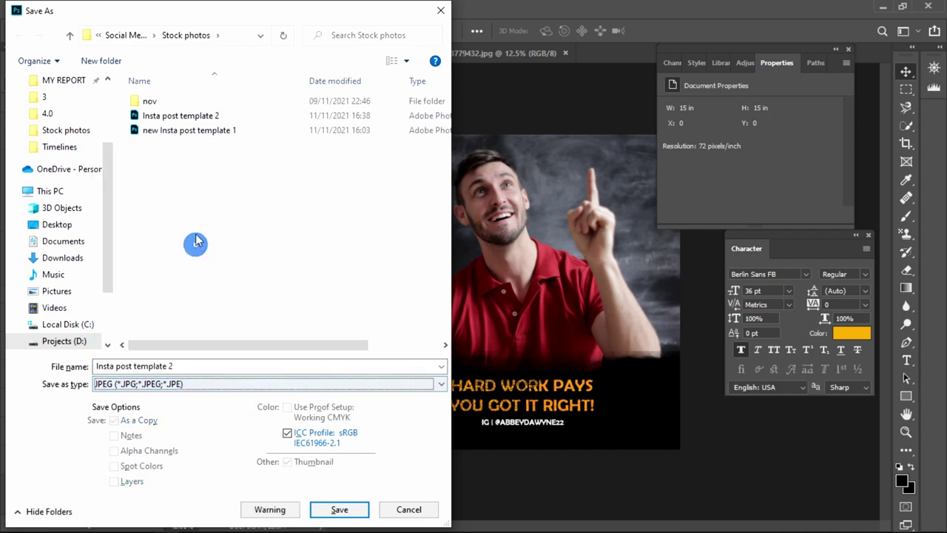
click(176, 367)
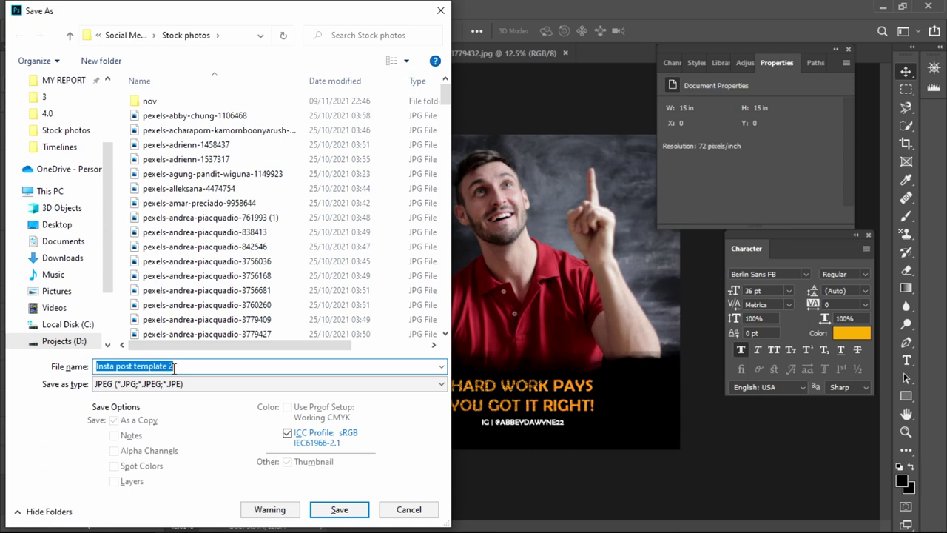
text(5)
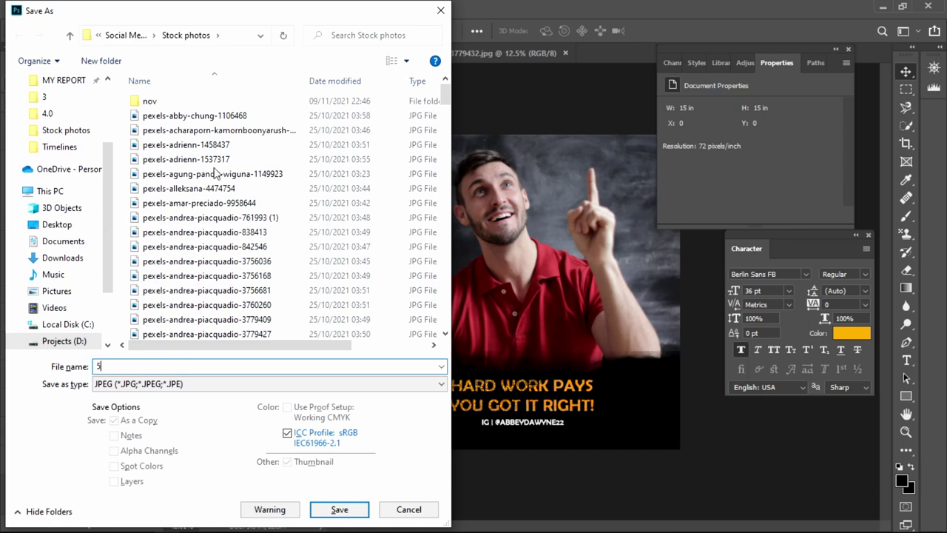
double_click(171, 106)
scroll(292, 233, down, 3)
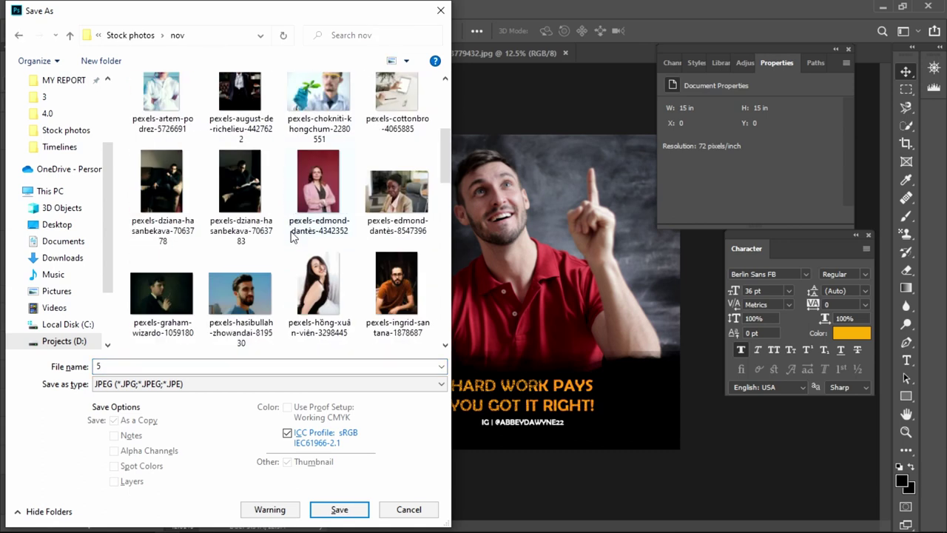
click(337, 509)
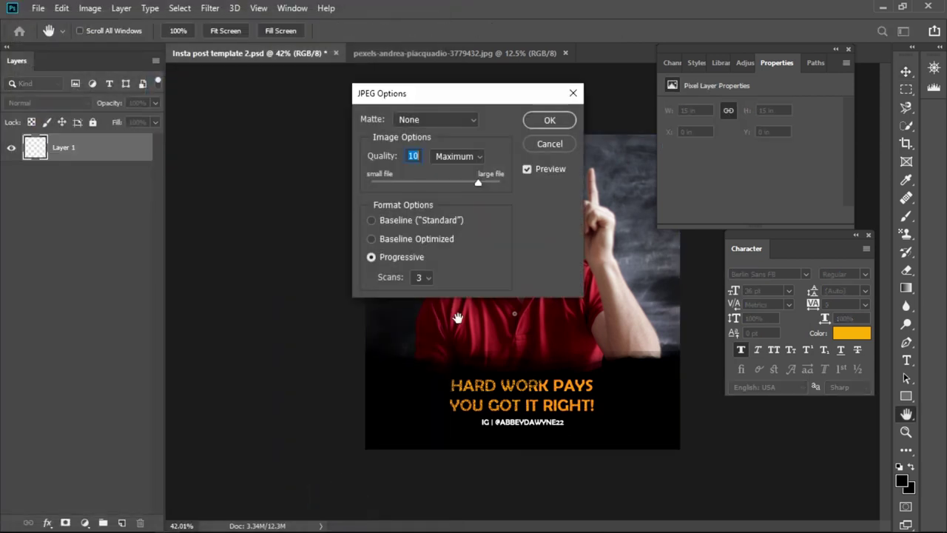
click(547, 119)
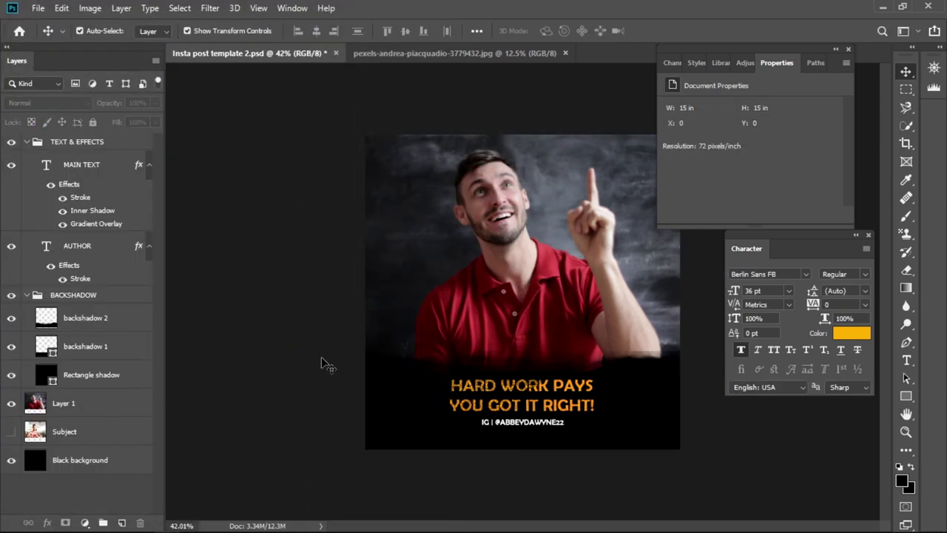